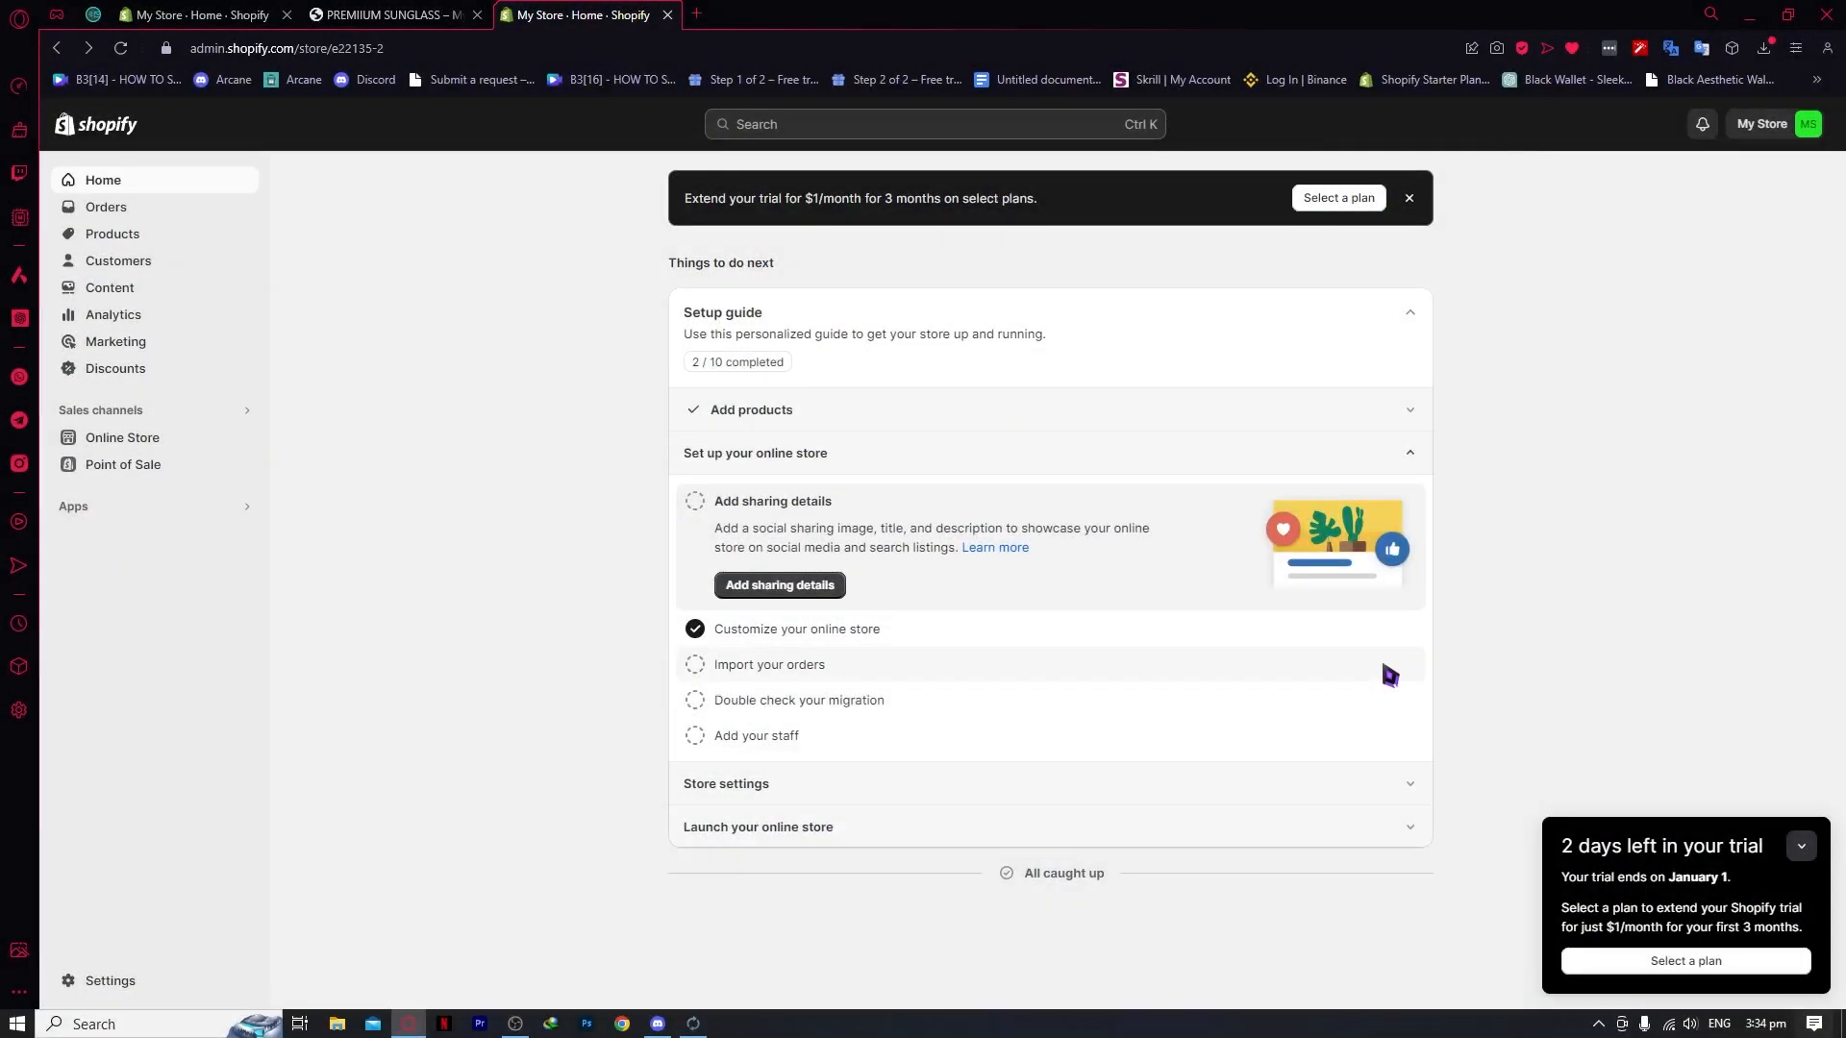
# Step: Open the store's plan selection page and compare the pricing, fees and features of Basic, Shopify and Advanced
pyautogui.click(1636, 958)
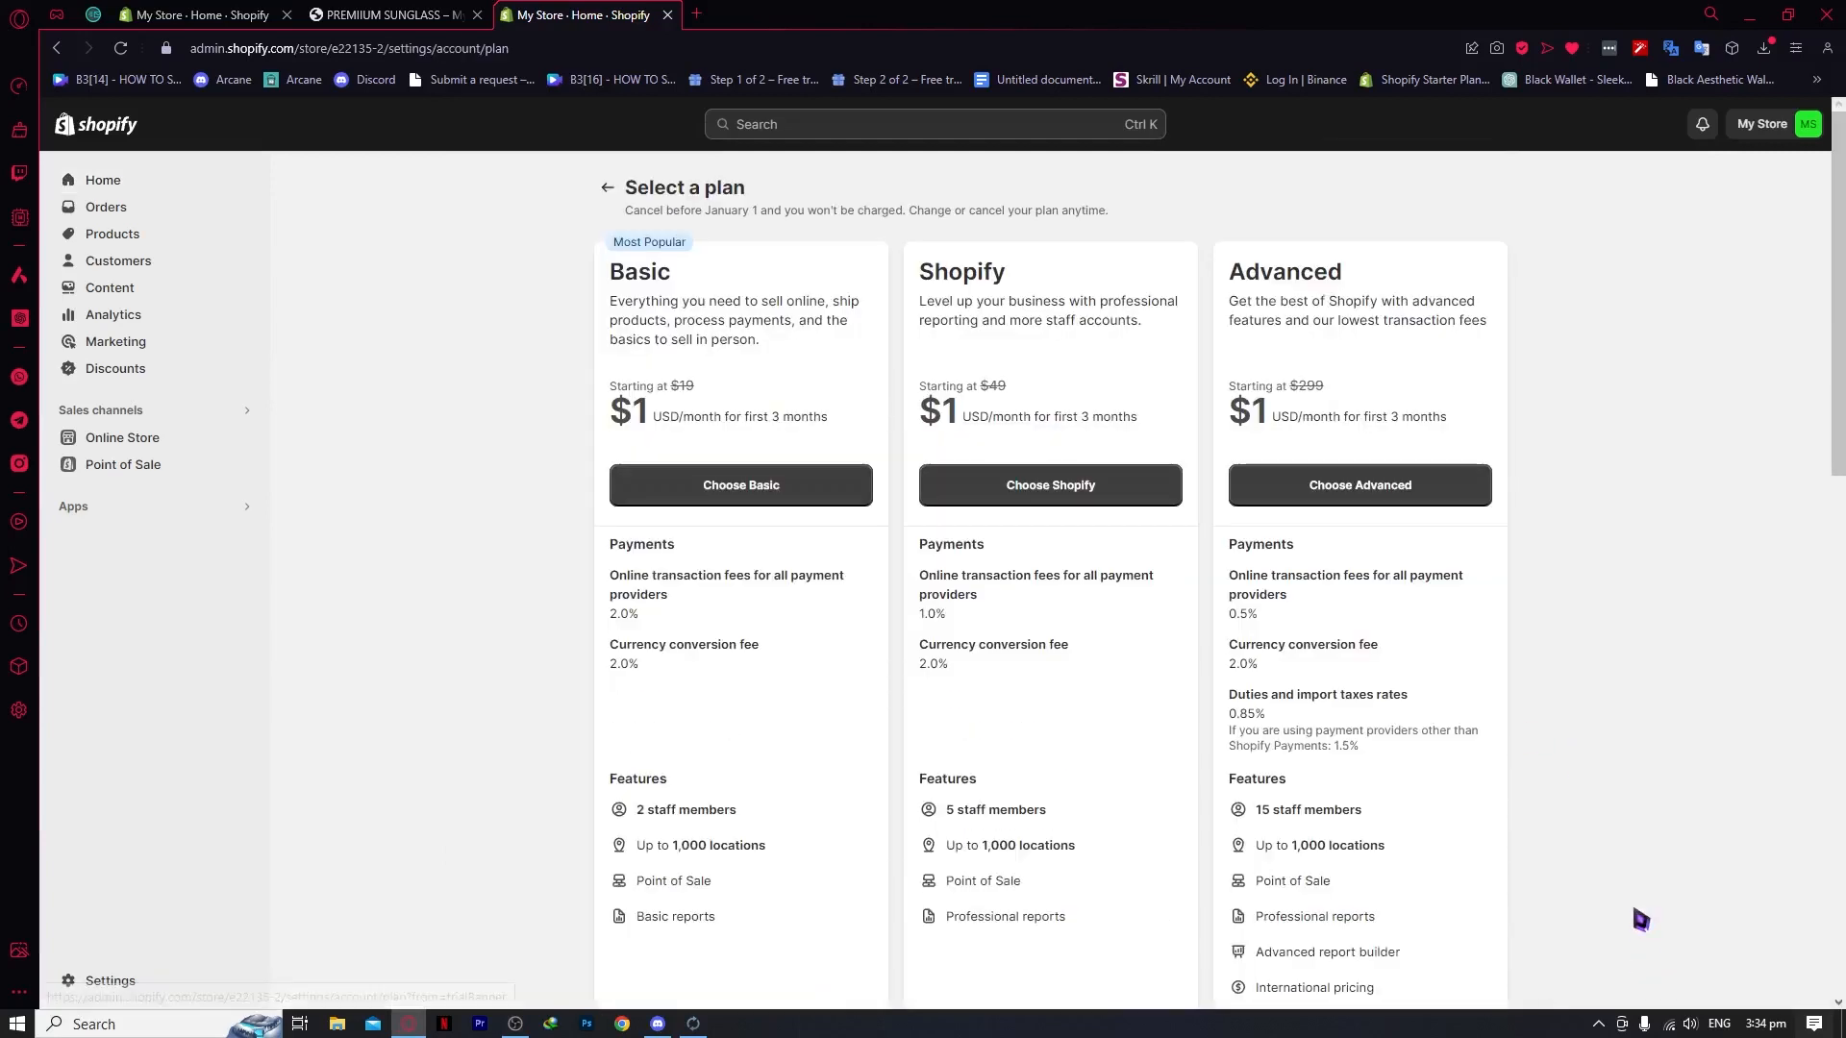
pyautogui.moveTo(1231, 273); pyautogui.dragTo(1365, 279)
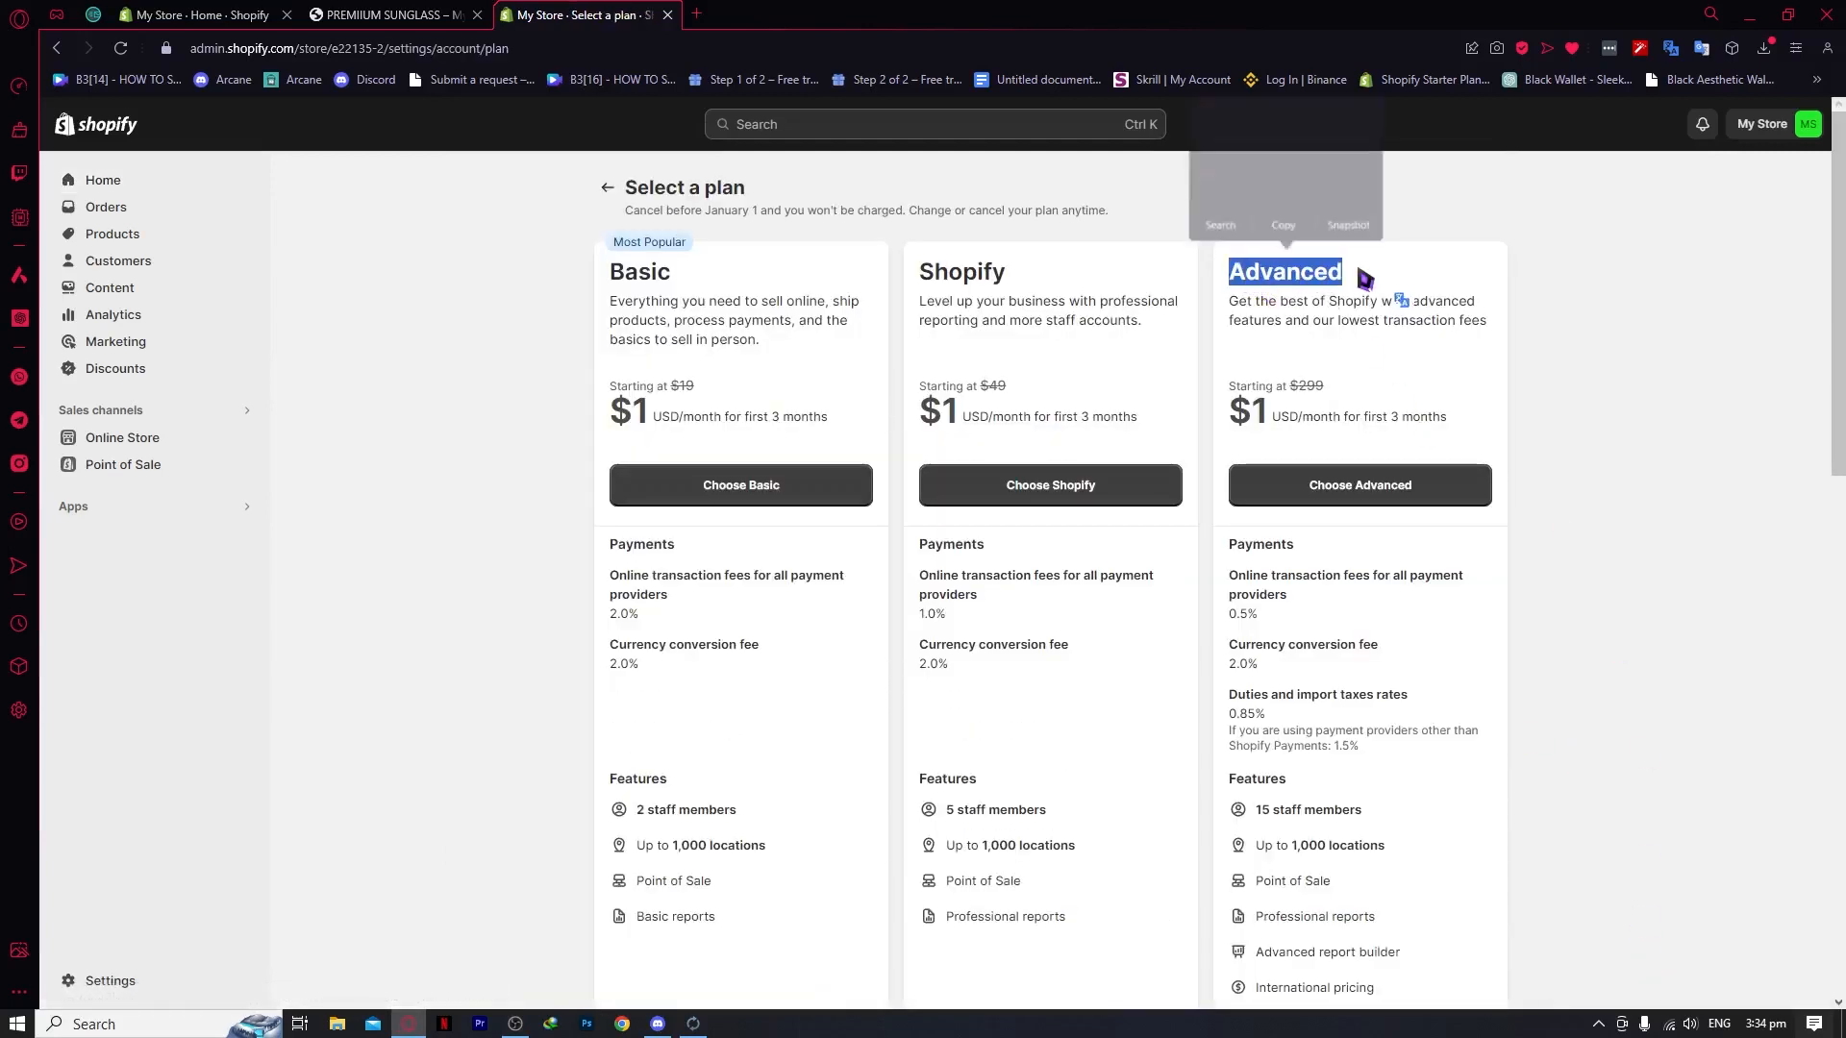
pyautogui.click(1226, 423)
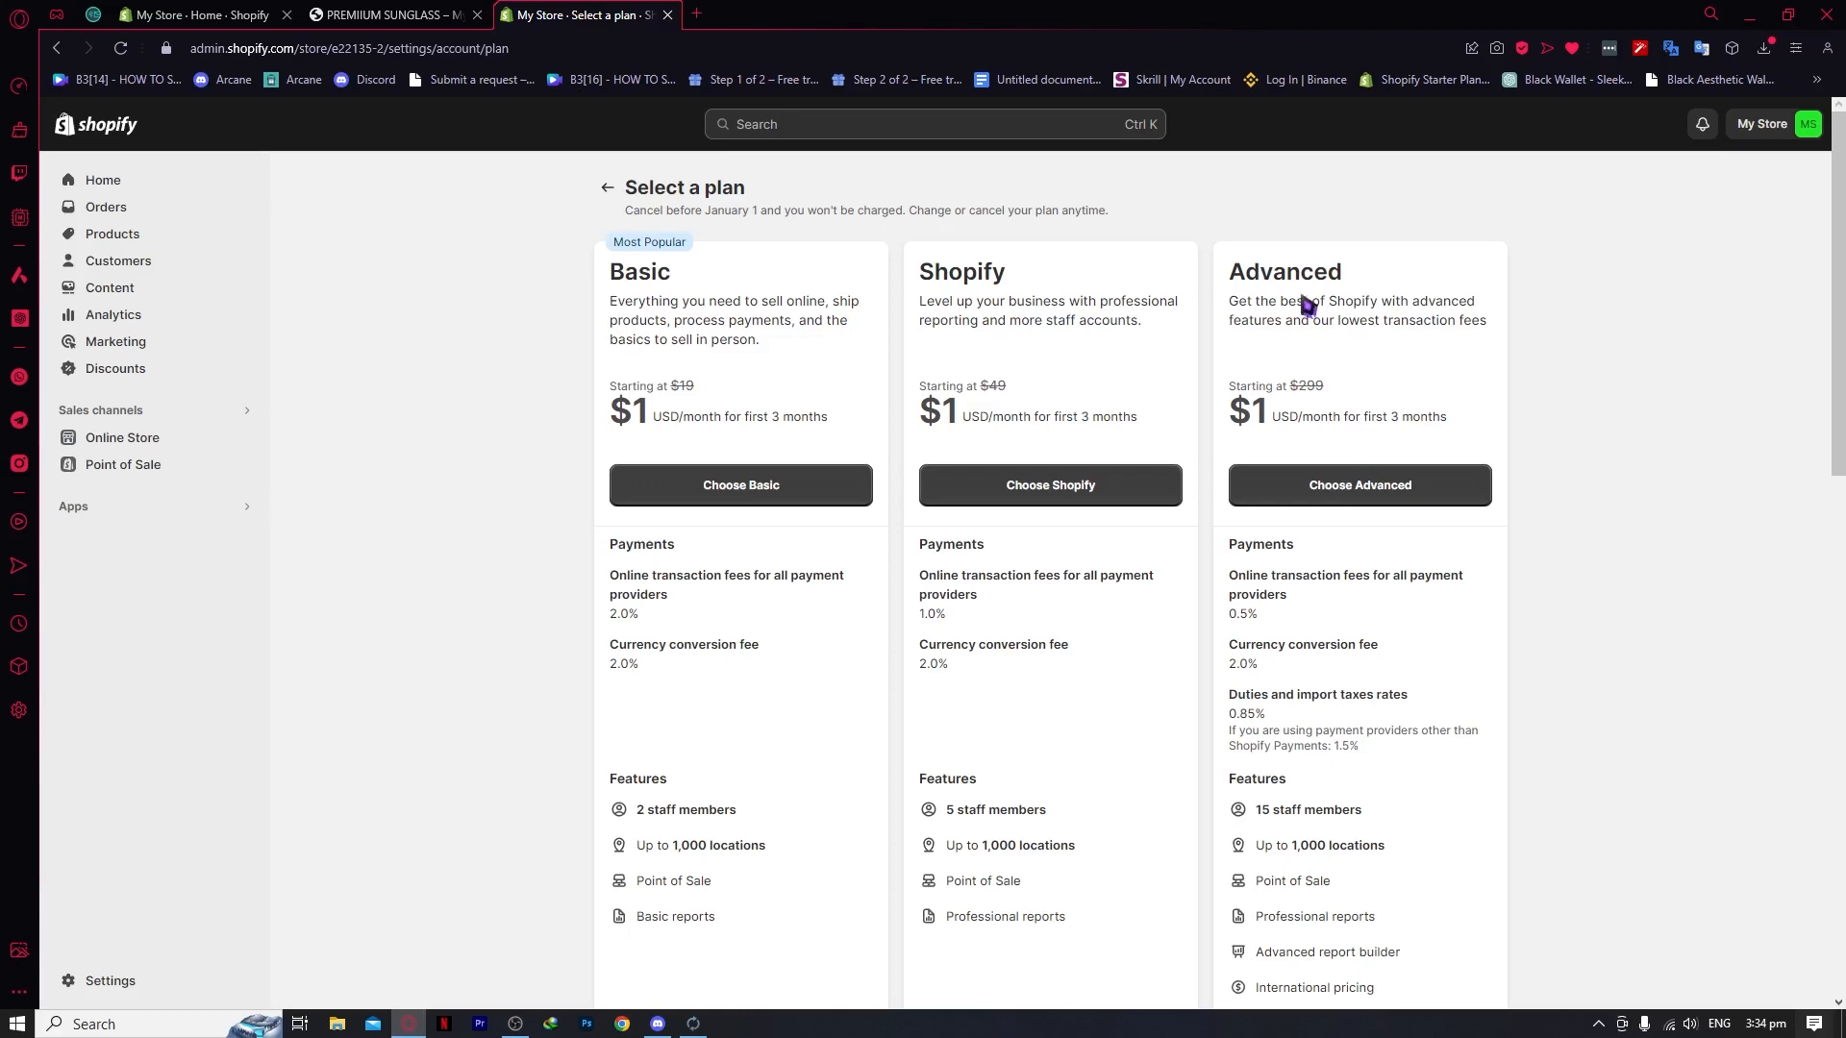
pyautogui.scroll(-1, 1272, 538)
pyautogui.scroll(-3, 1271, 564)
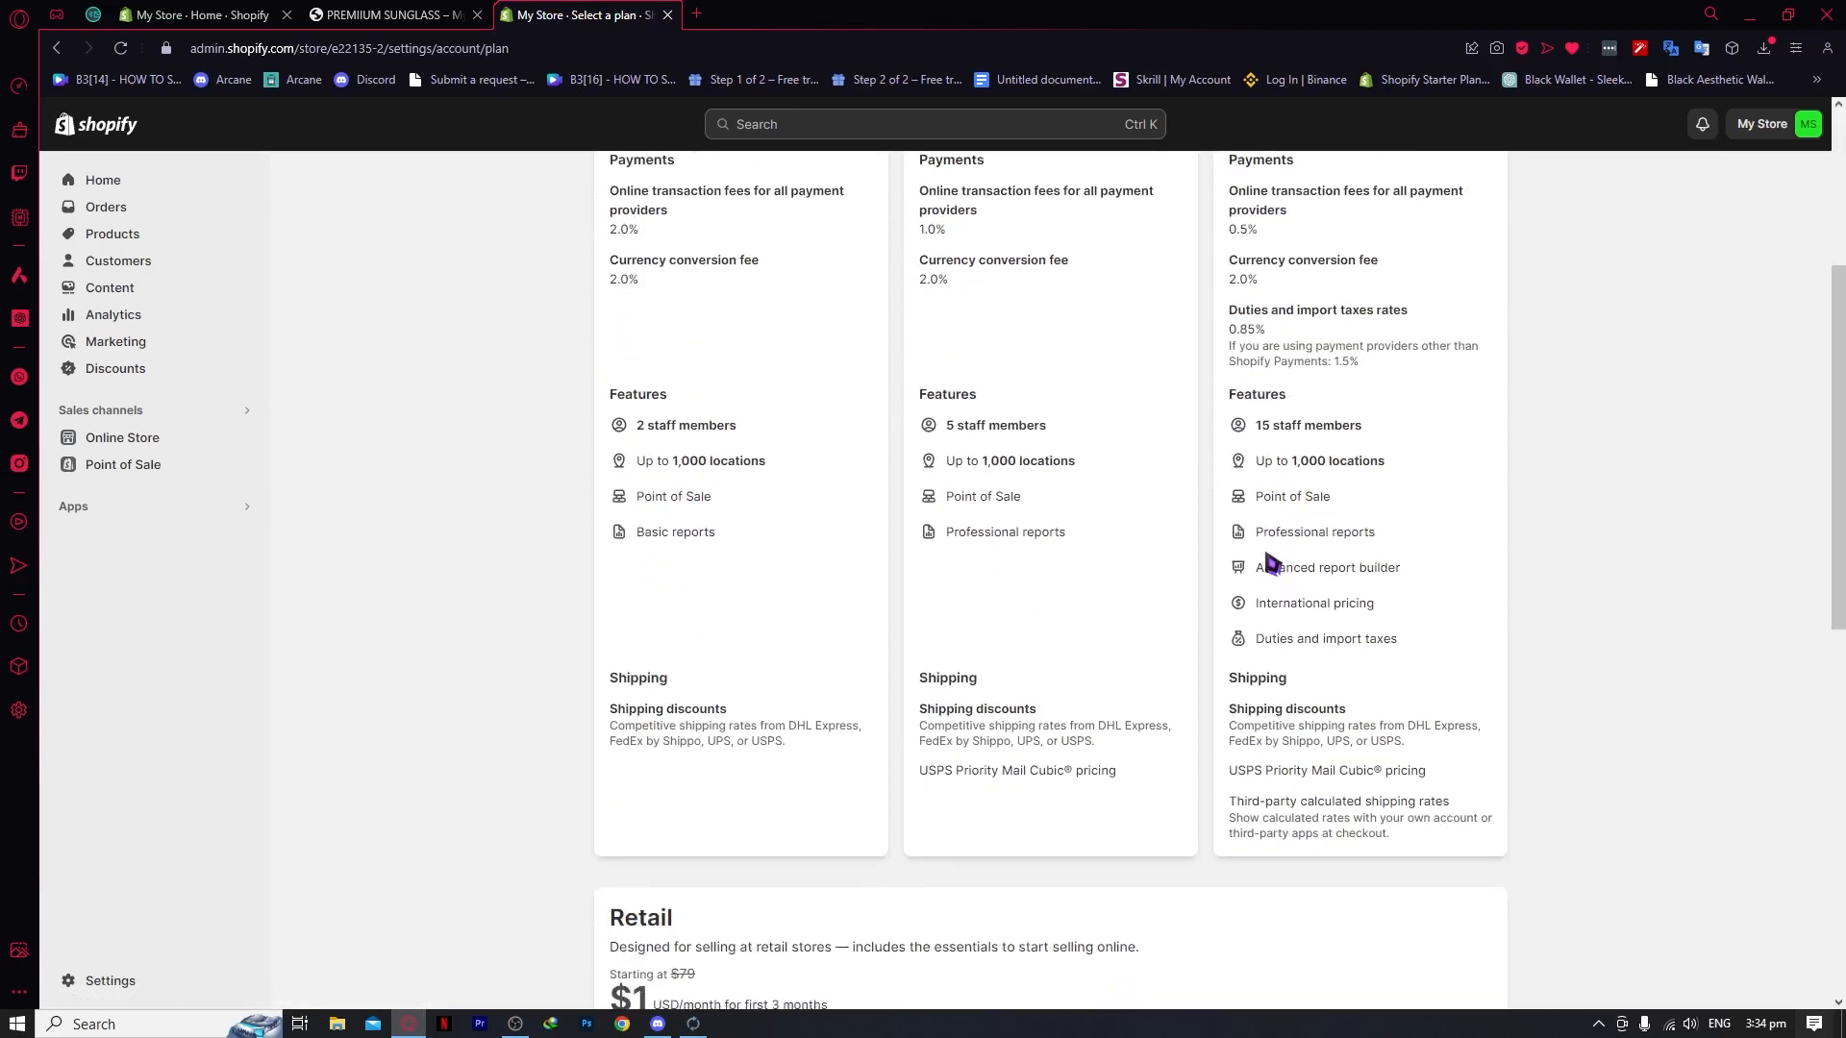
pyautogui.scroll(2, 1338, 533)
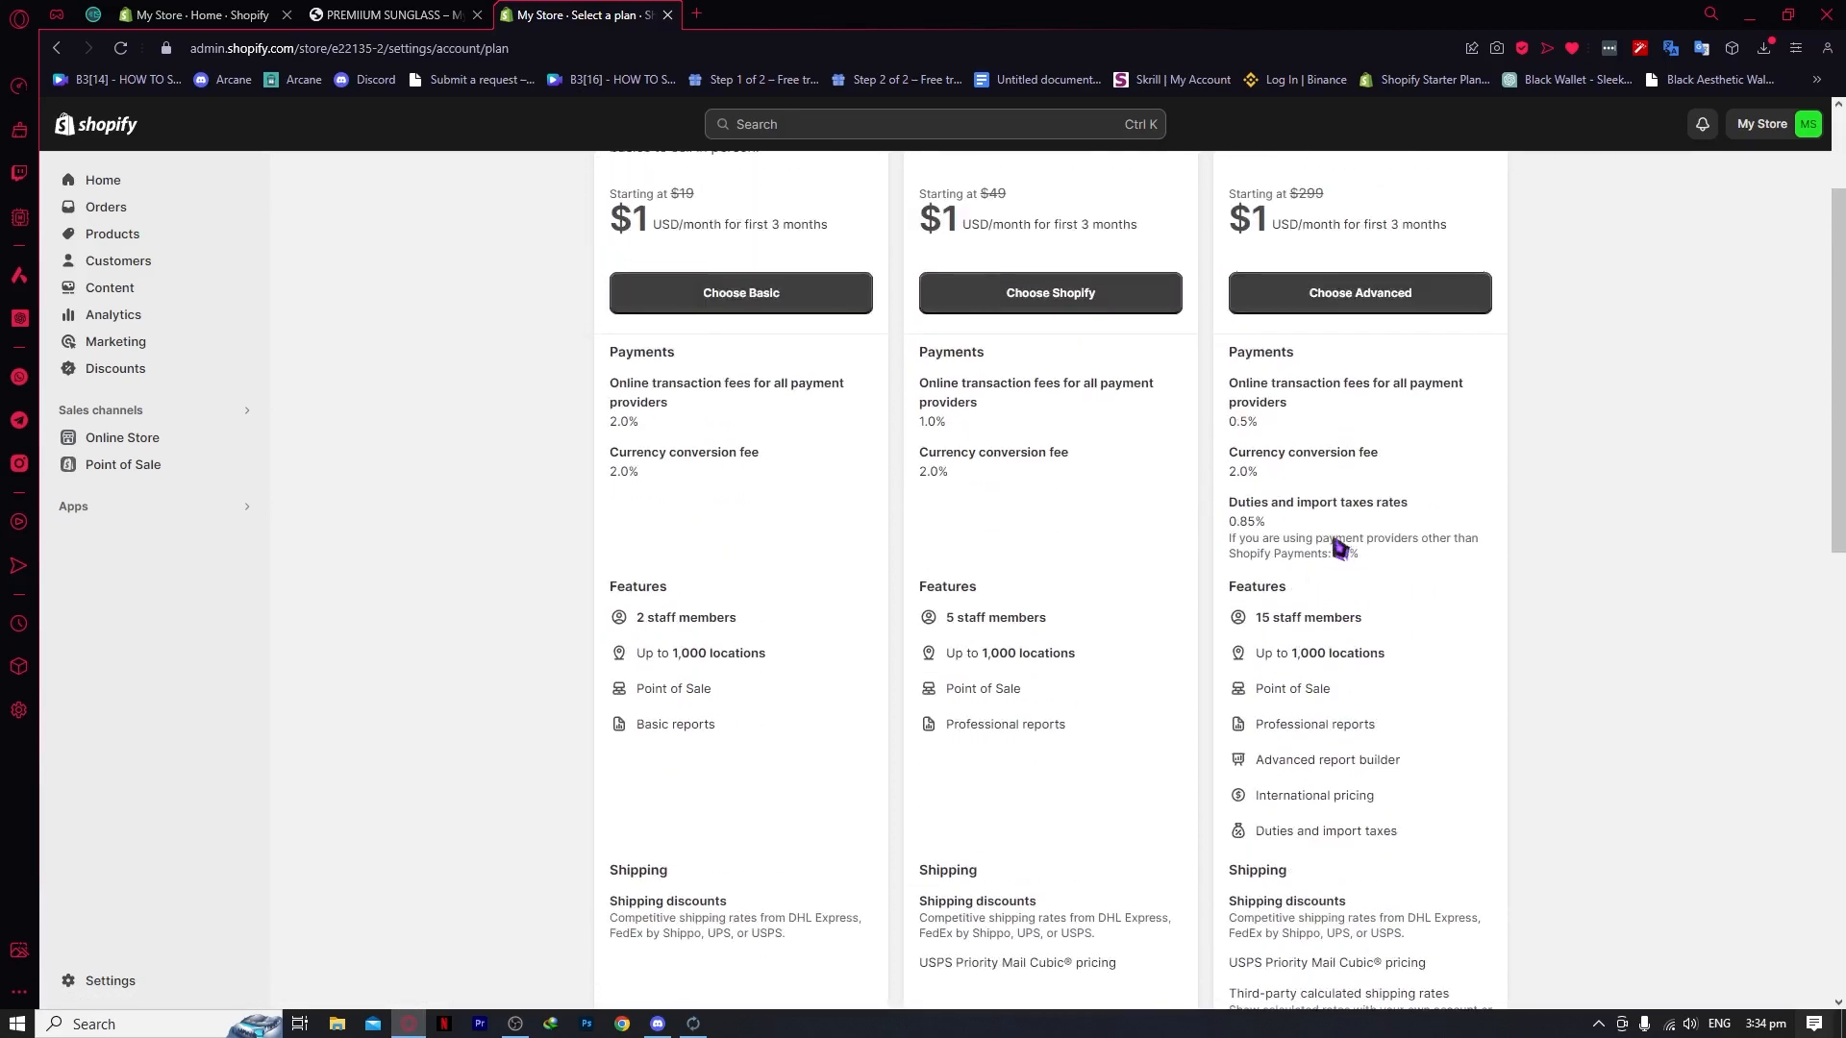
pyautogui.scroll(2, 1327, 527)
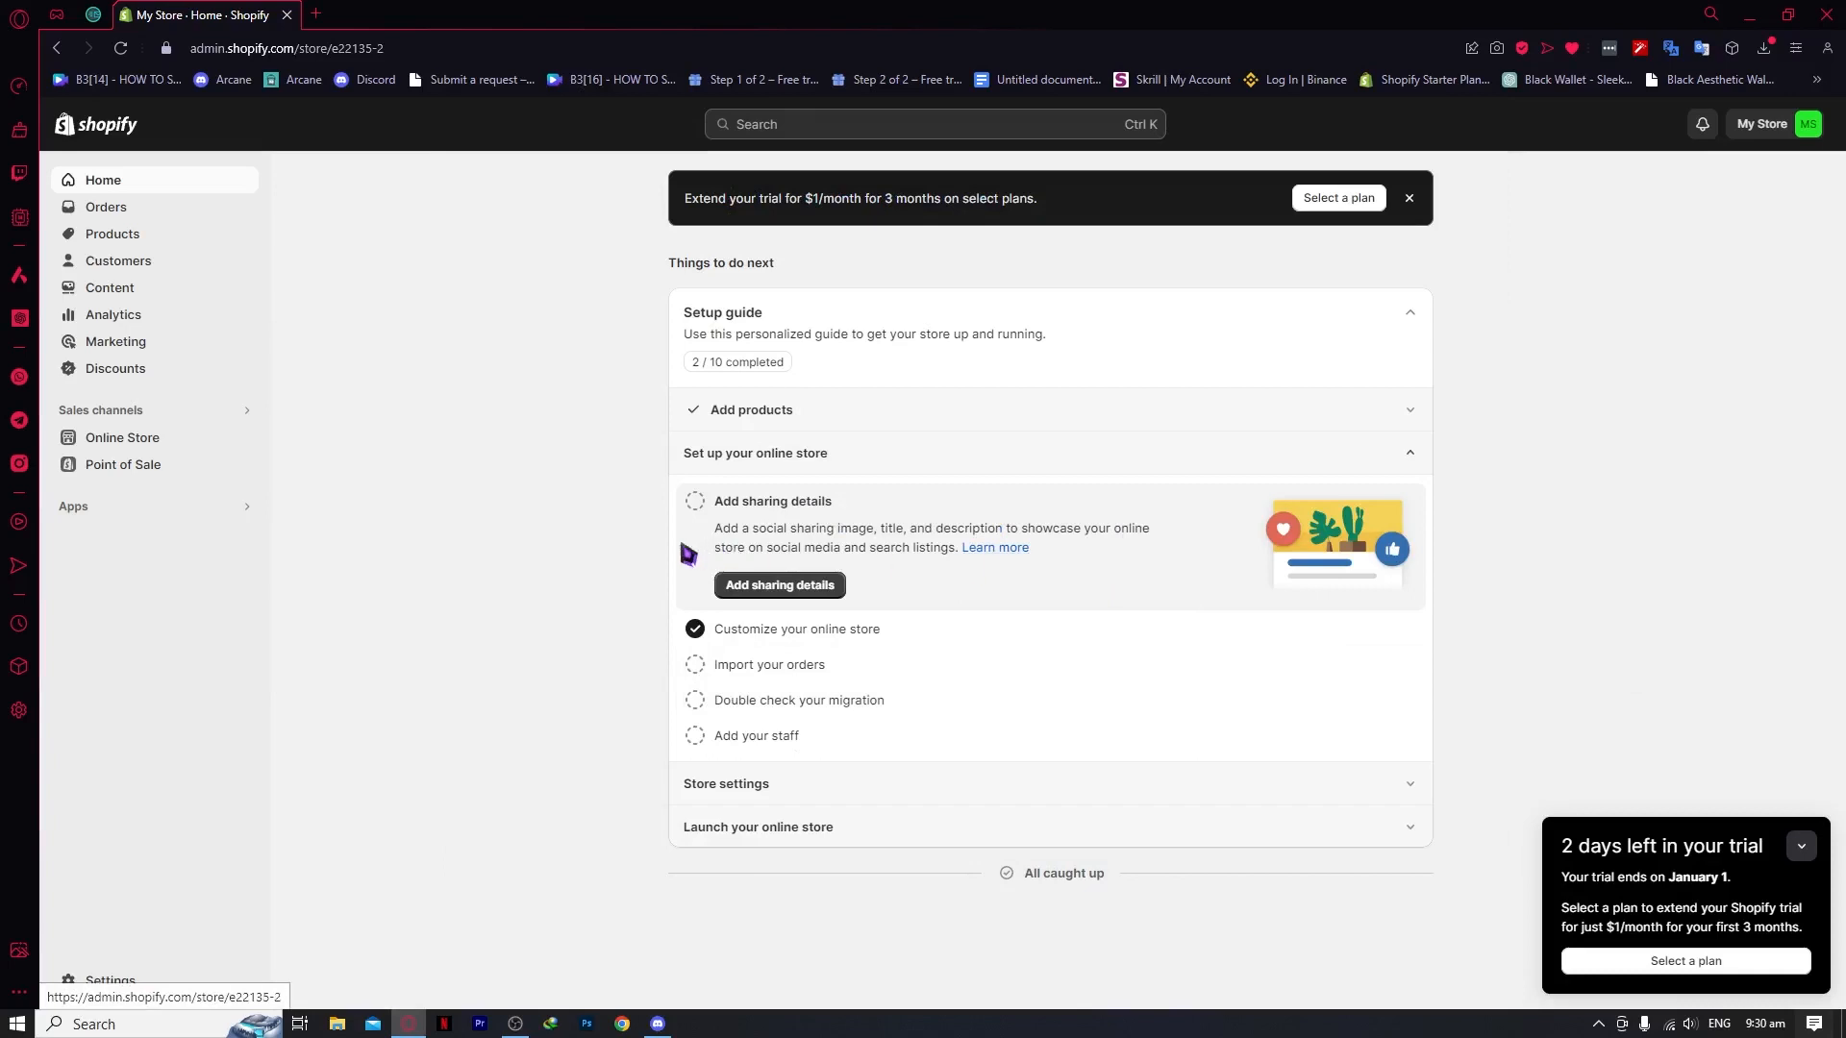
# Step: Search the Shopify App Store for "bundler" and open the Bundler - Product Bundles app from its listing
pyautogui.click(90, 496)
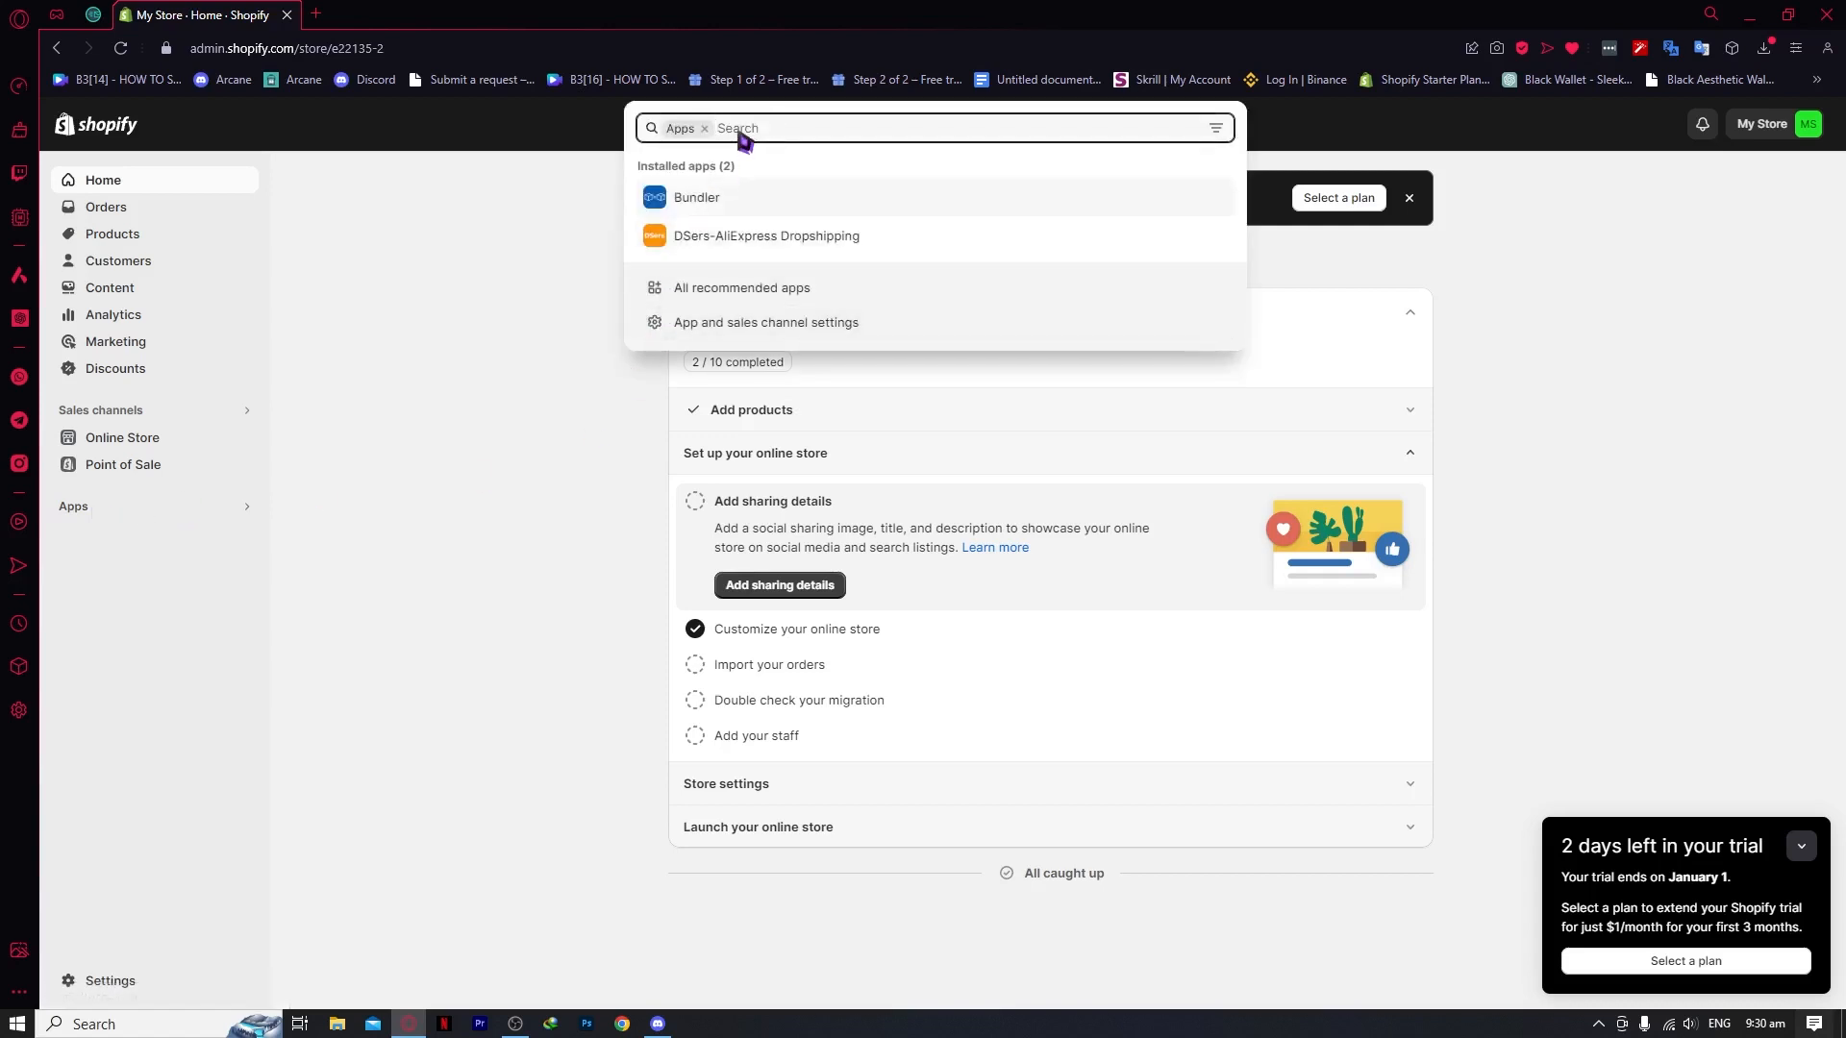
pyautogui.write('bundler')
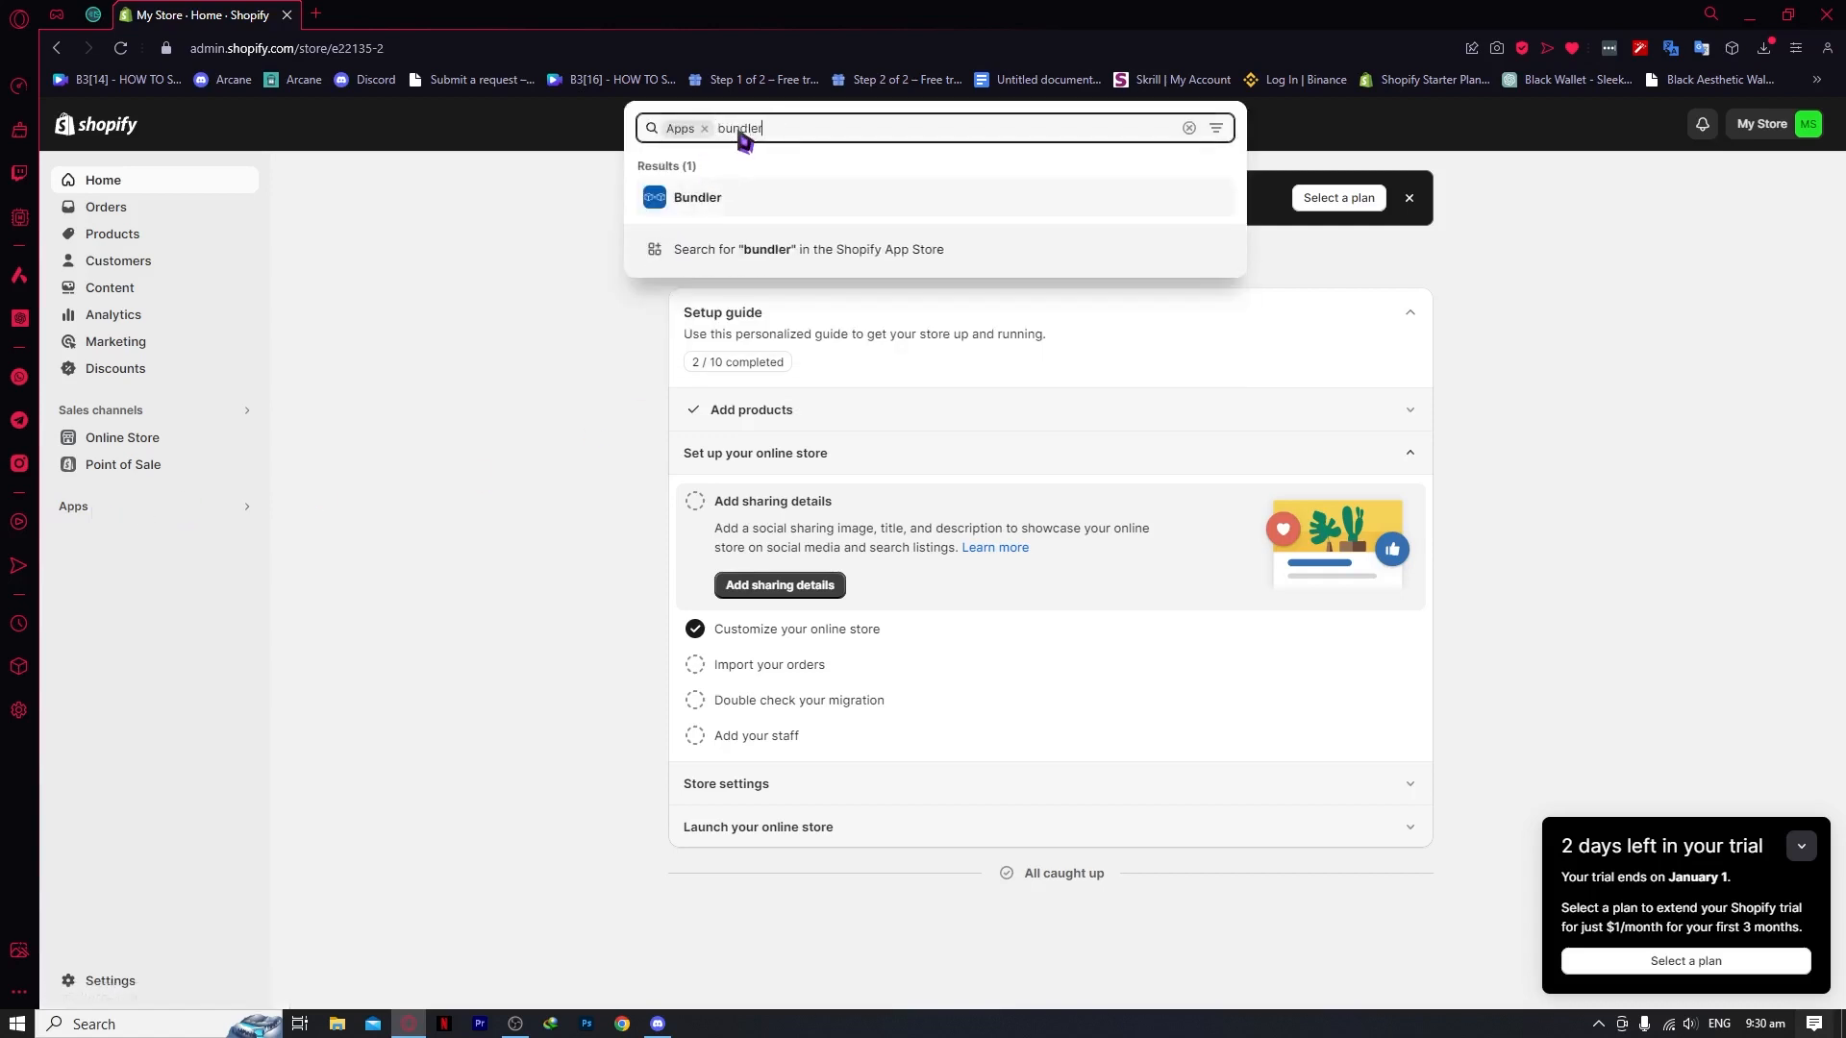
pyautogui.click(707, 252)
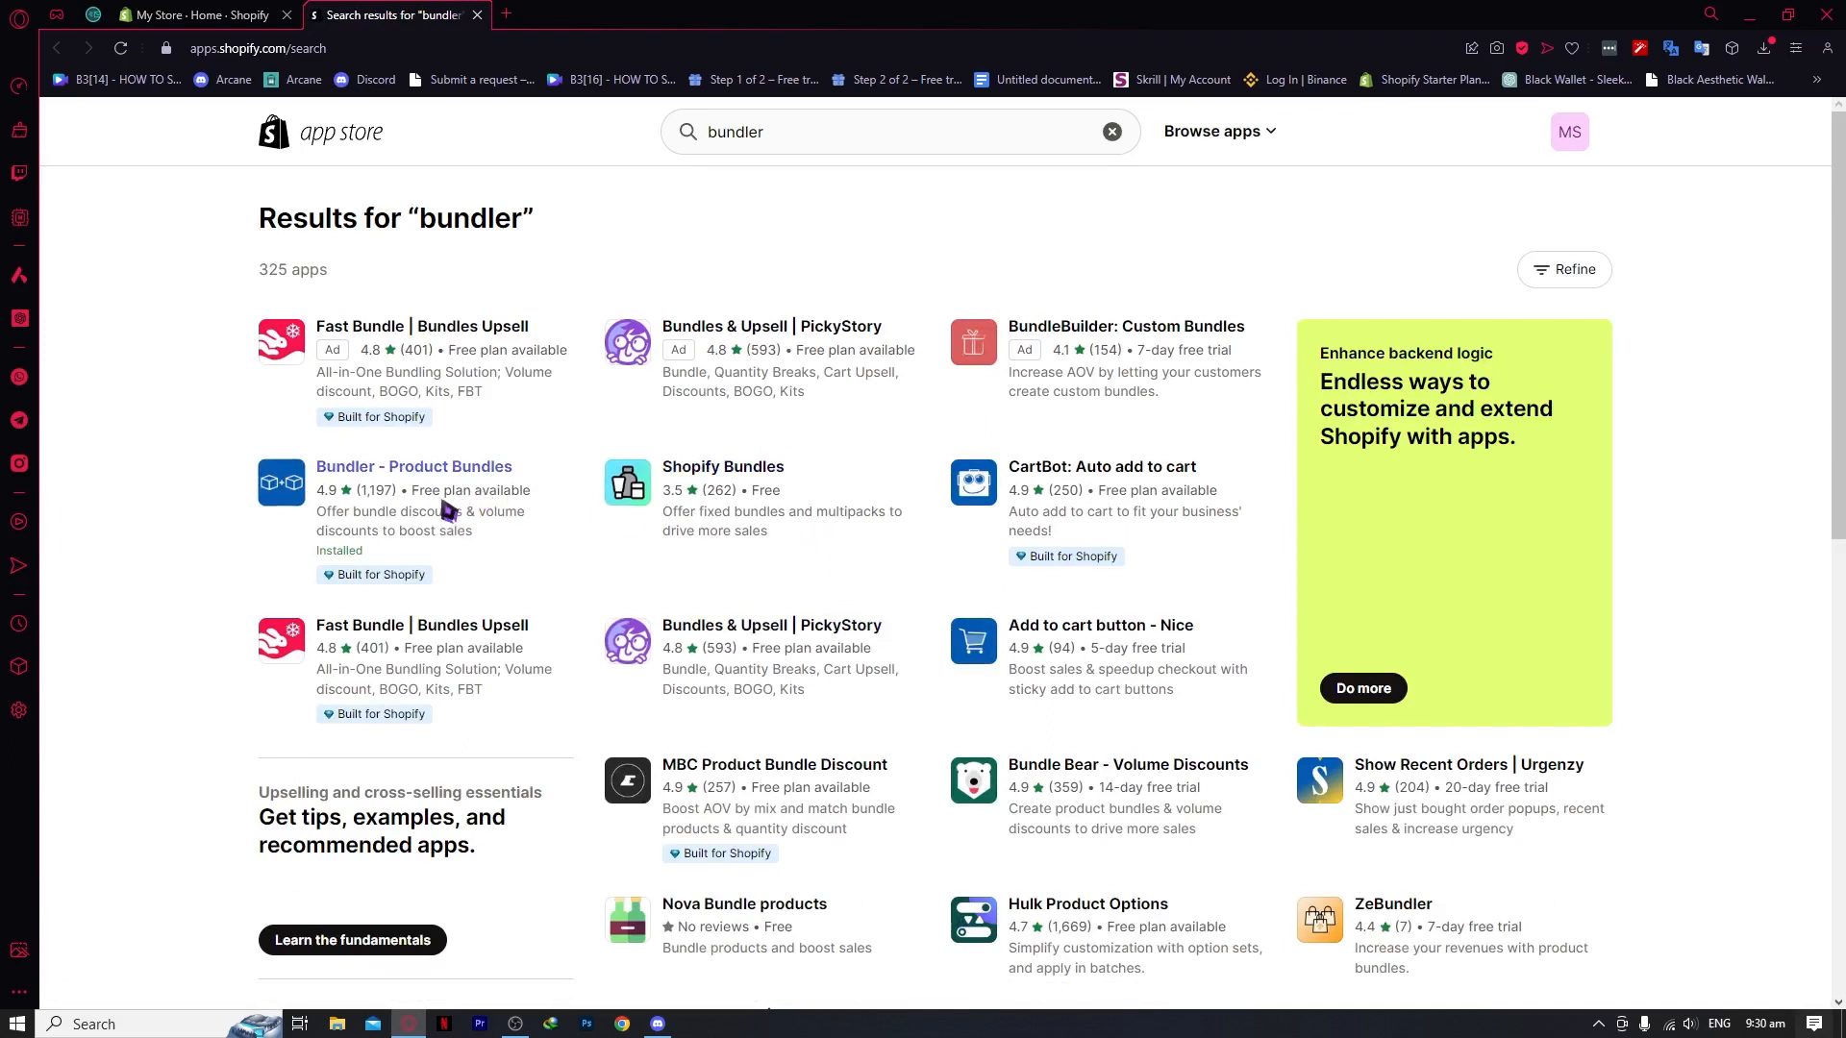
pyautogui.click(387, 490)
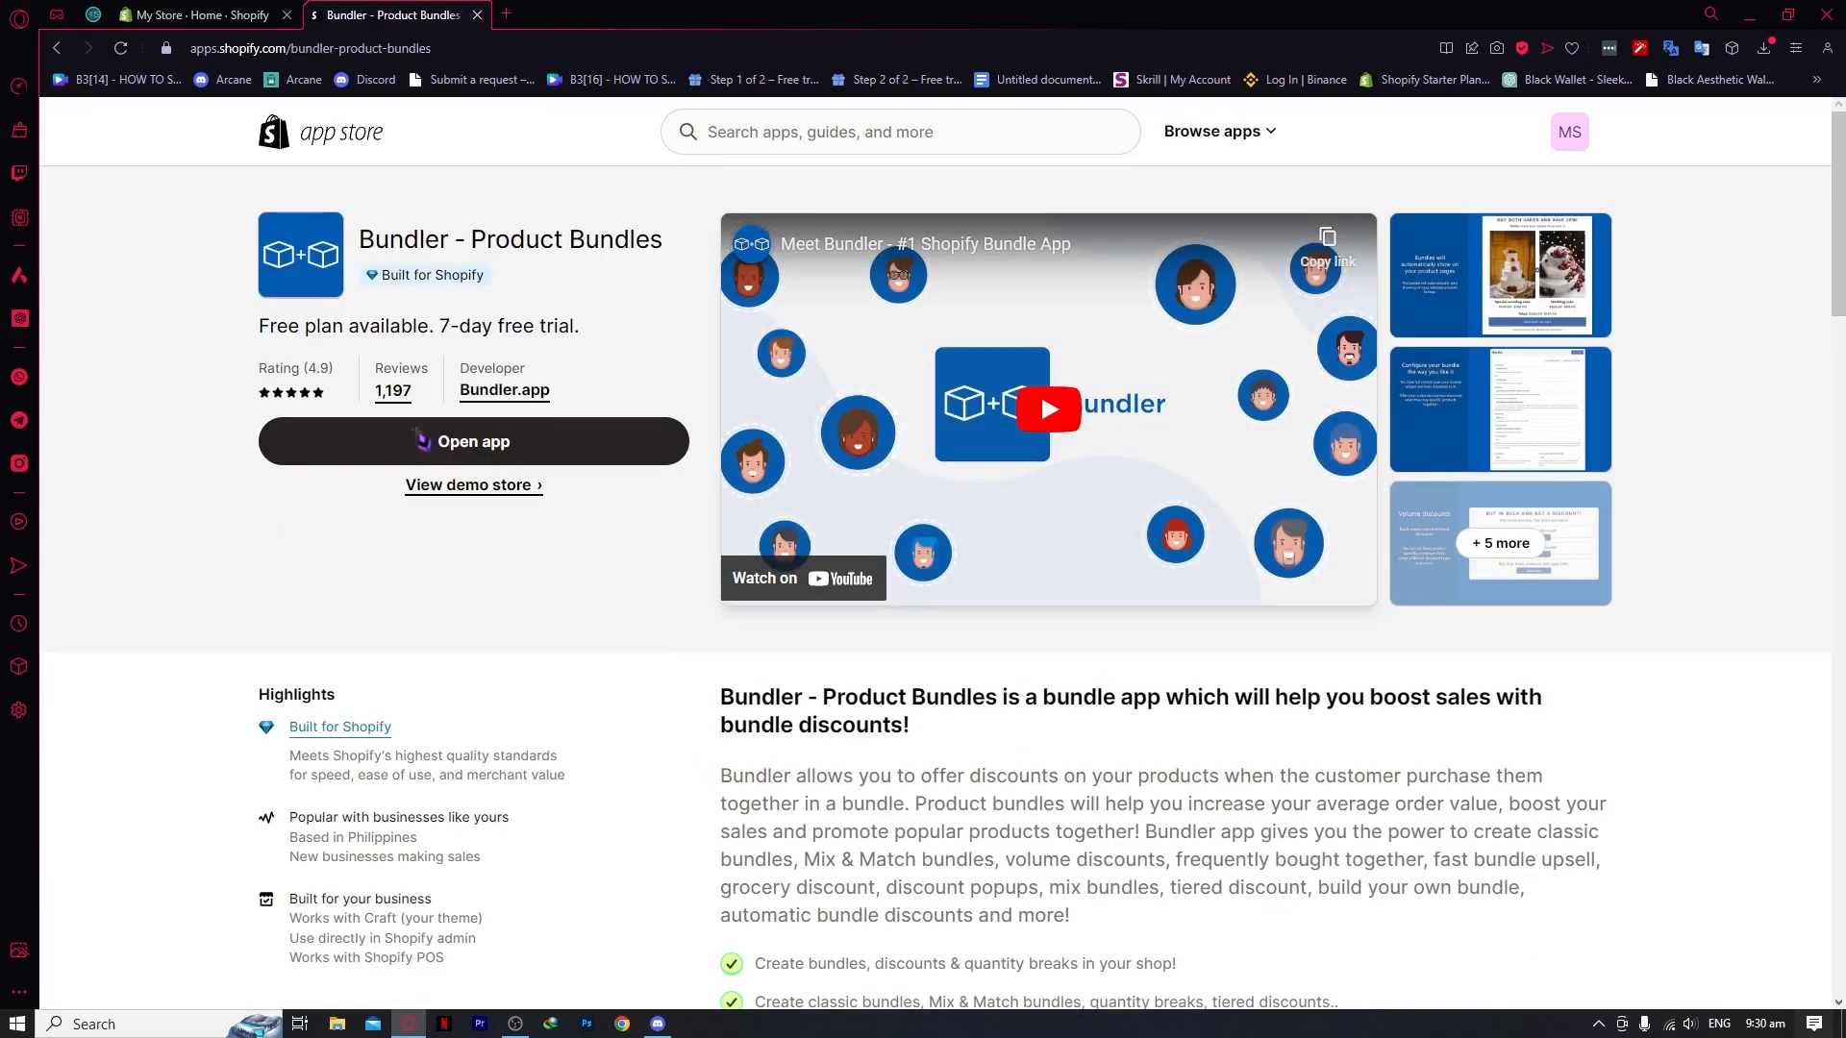
pyautogui.click(507, 452)
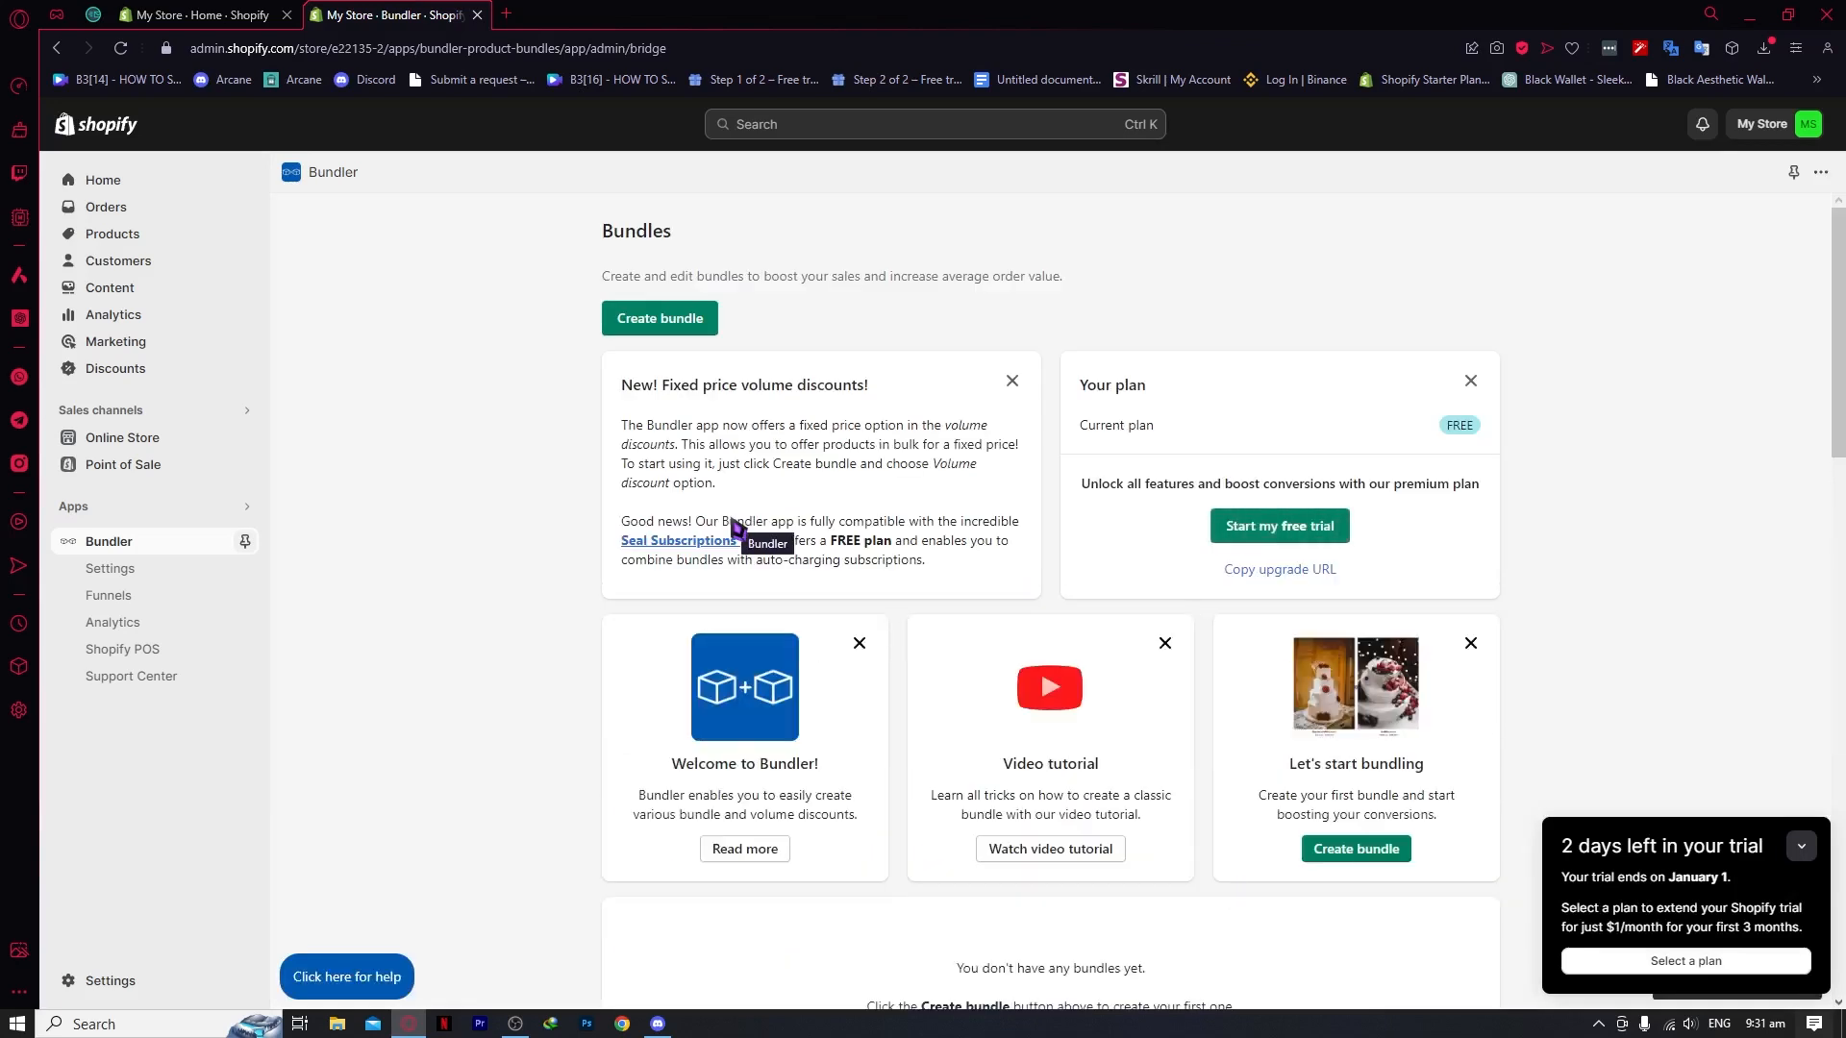
pyautogui.click(684, 326)
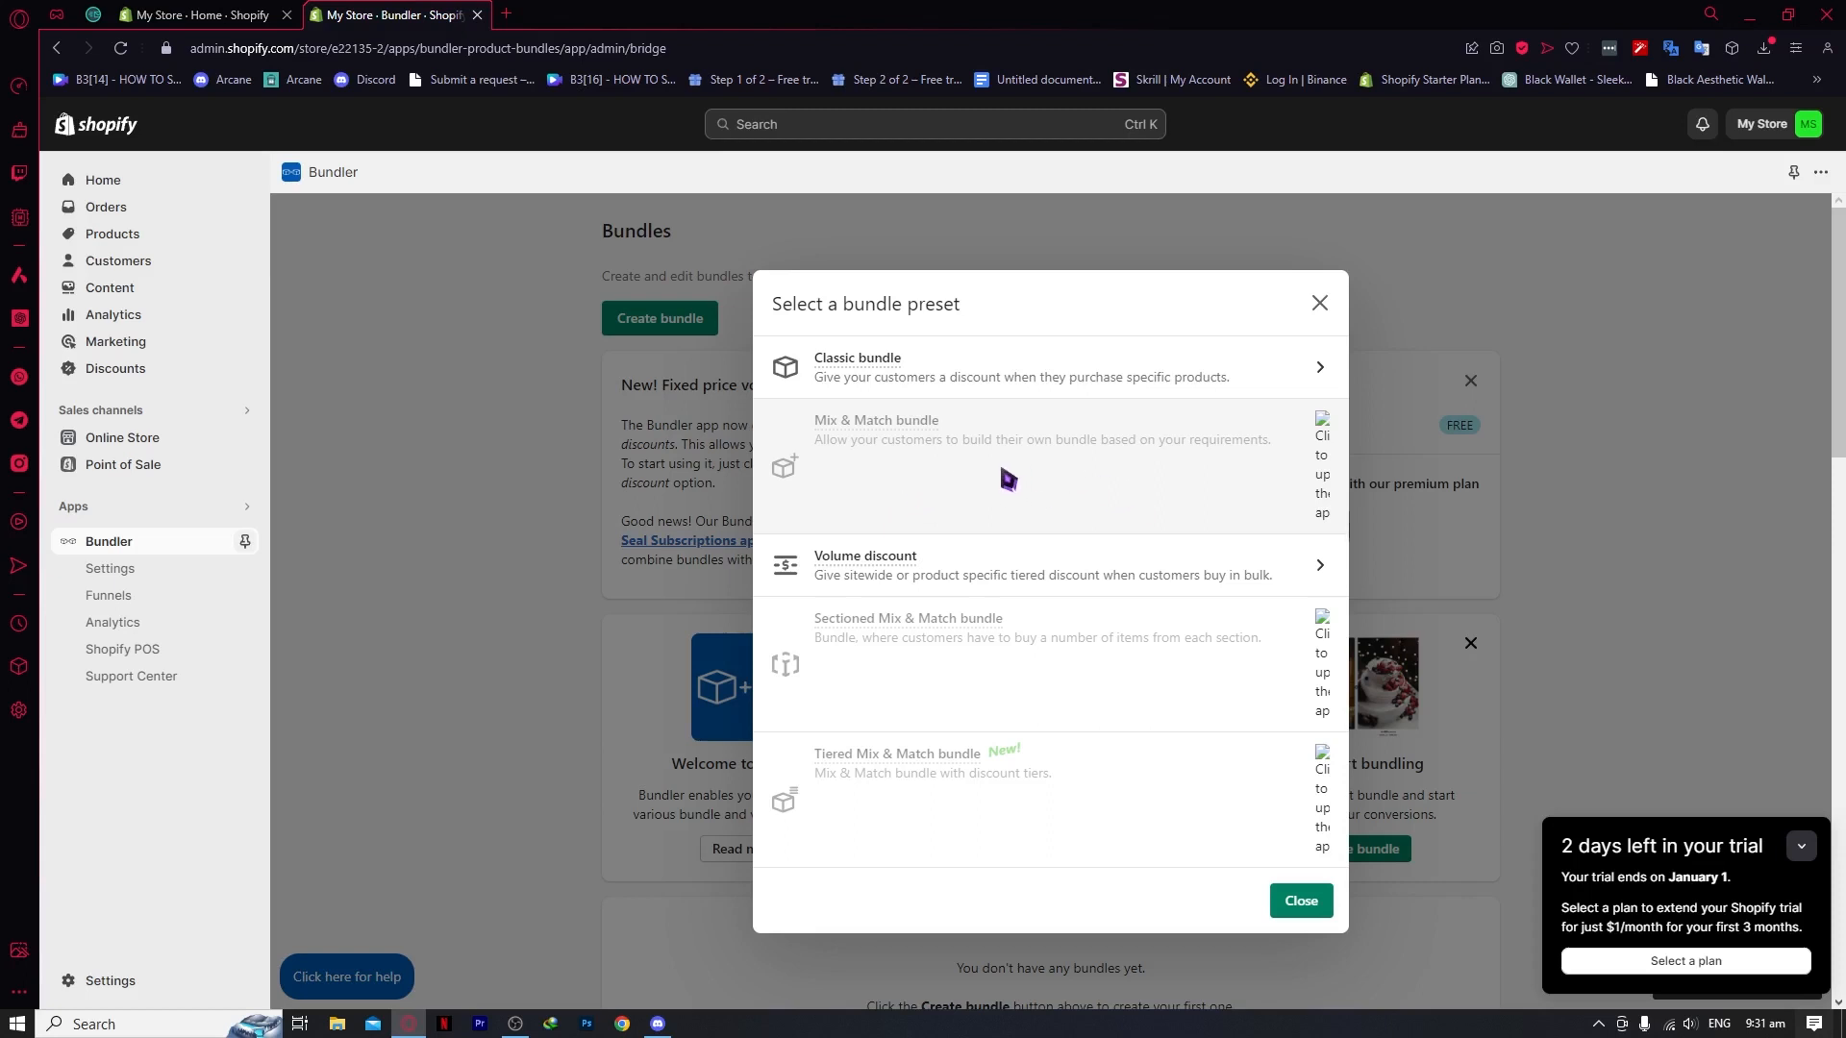
pyautogui.click(896, 465)
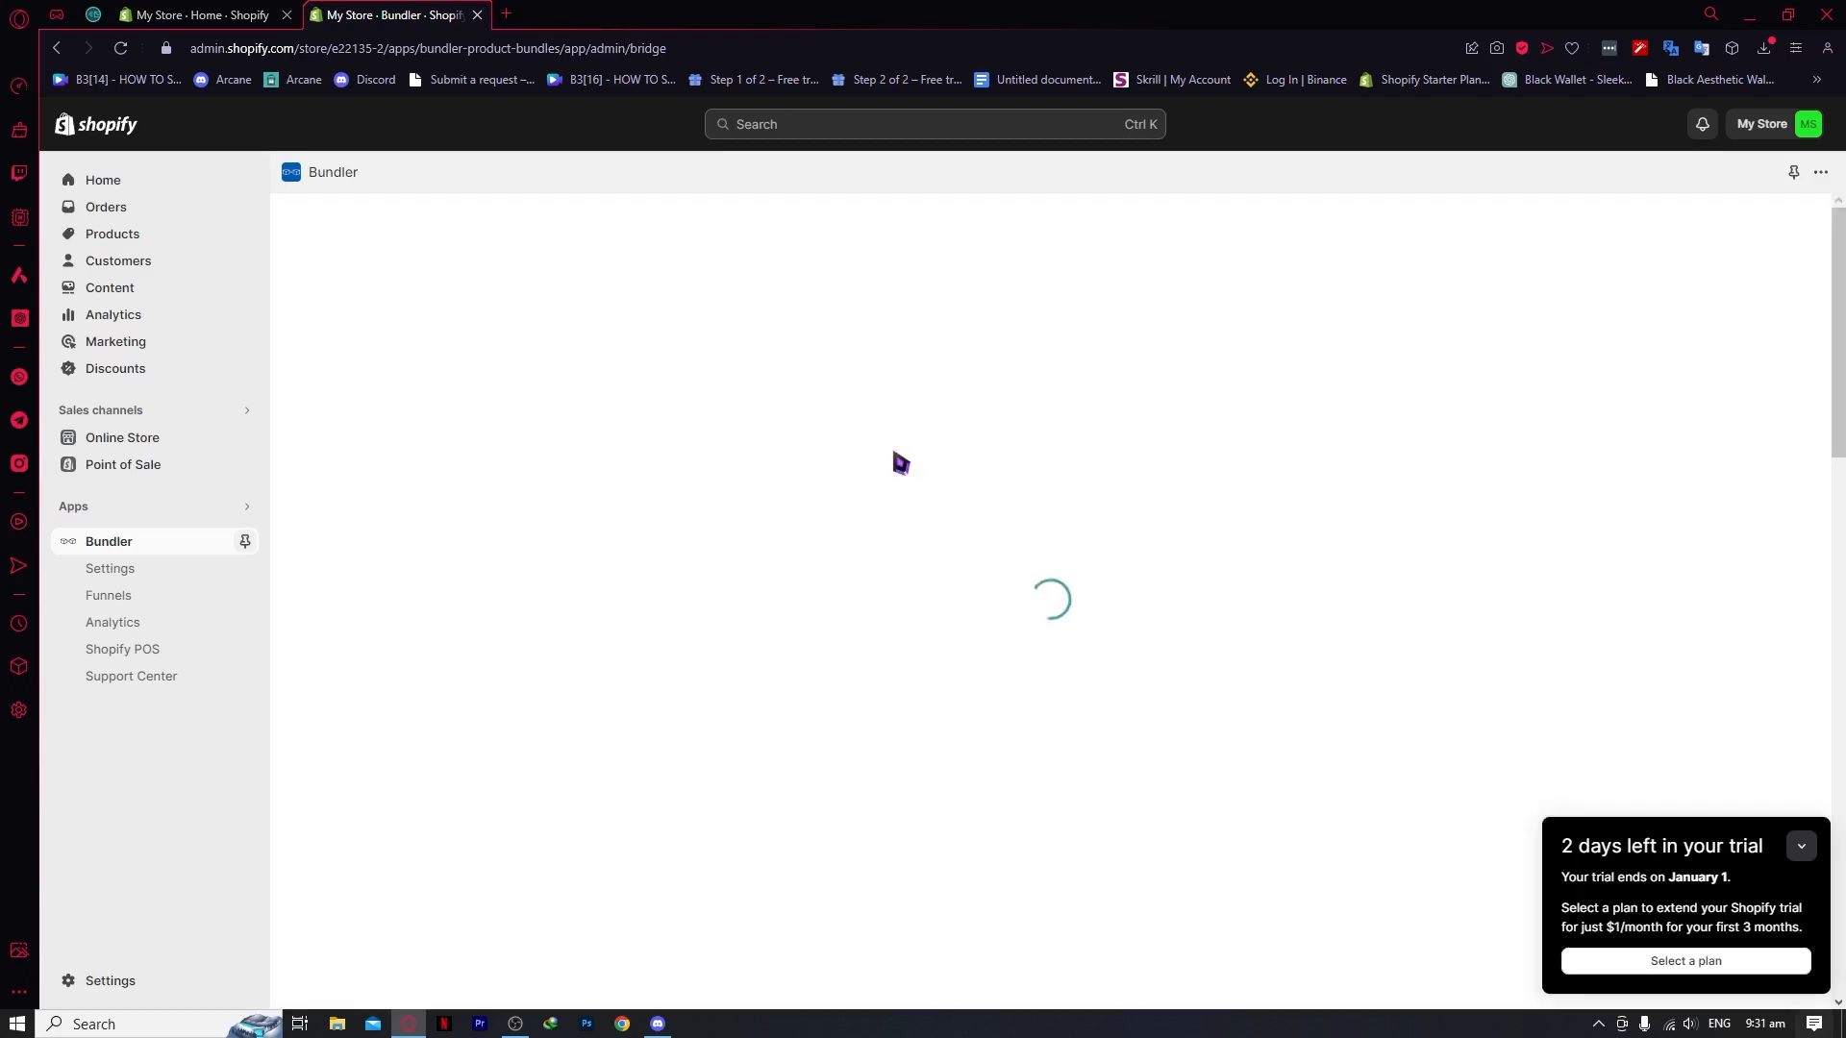
pyautogui.click(1074, 627)
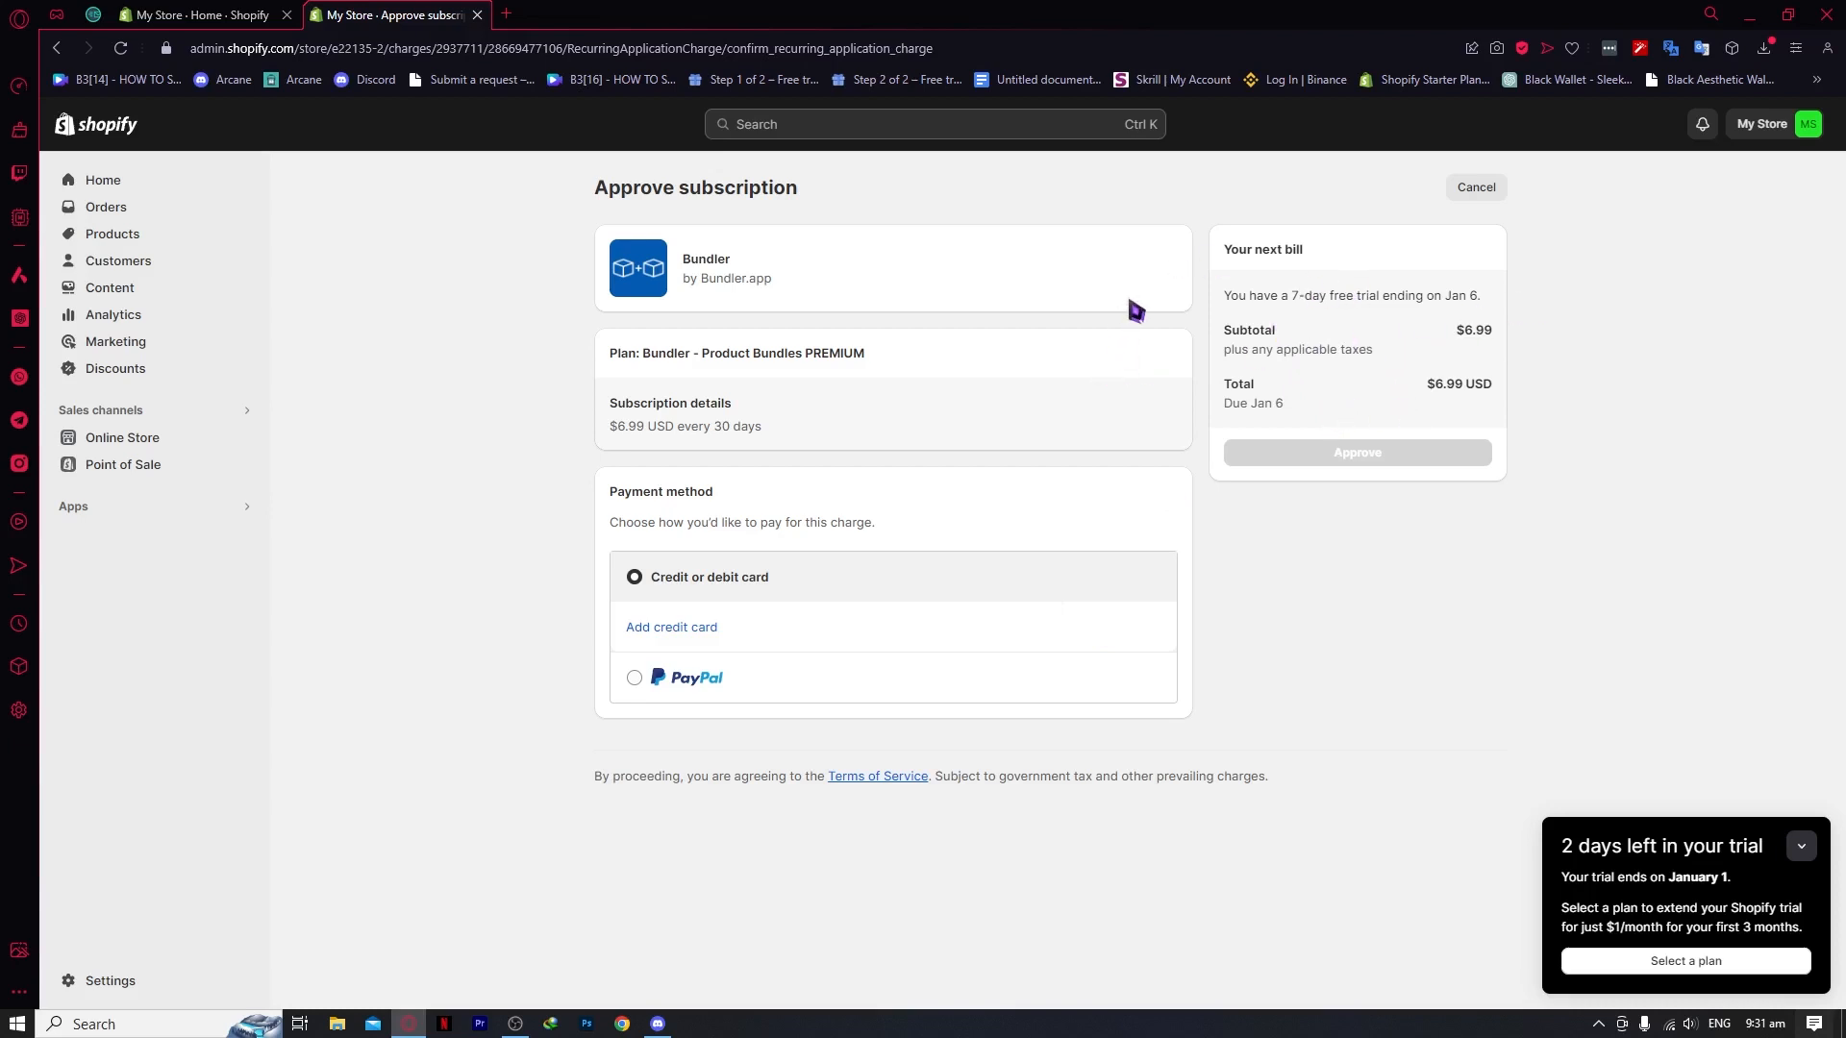
pyautogui.click(1457, 198)
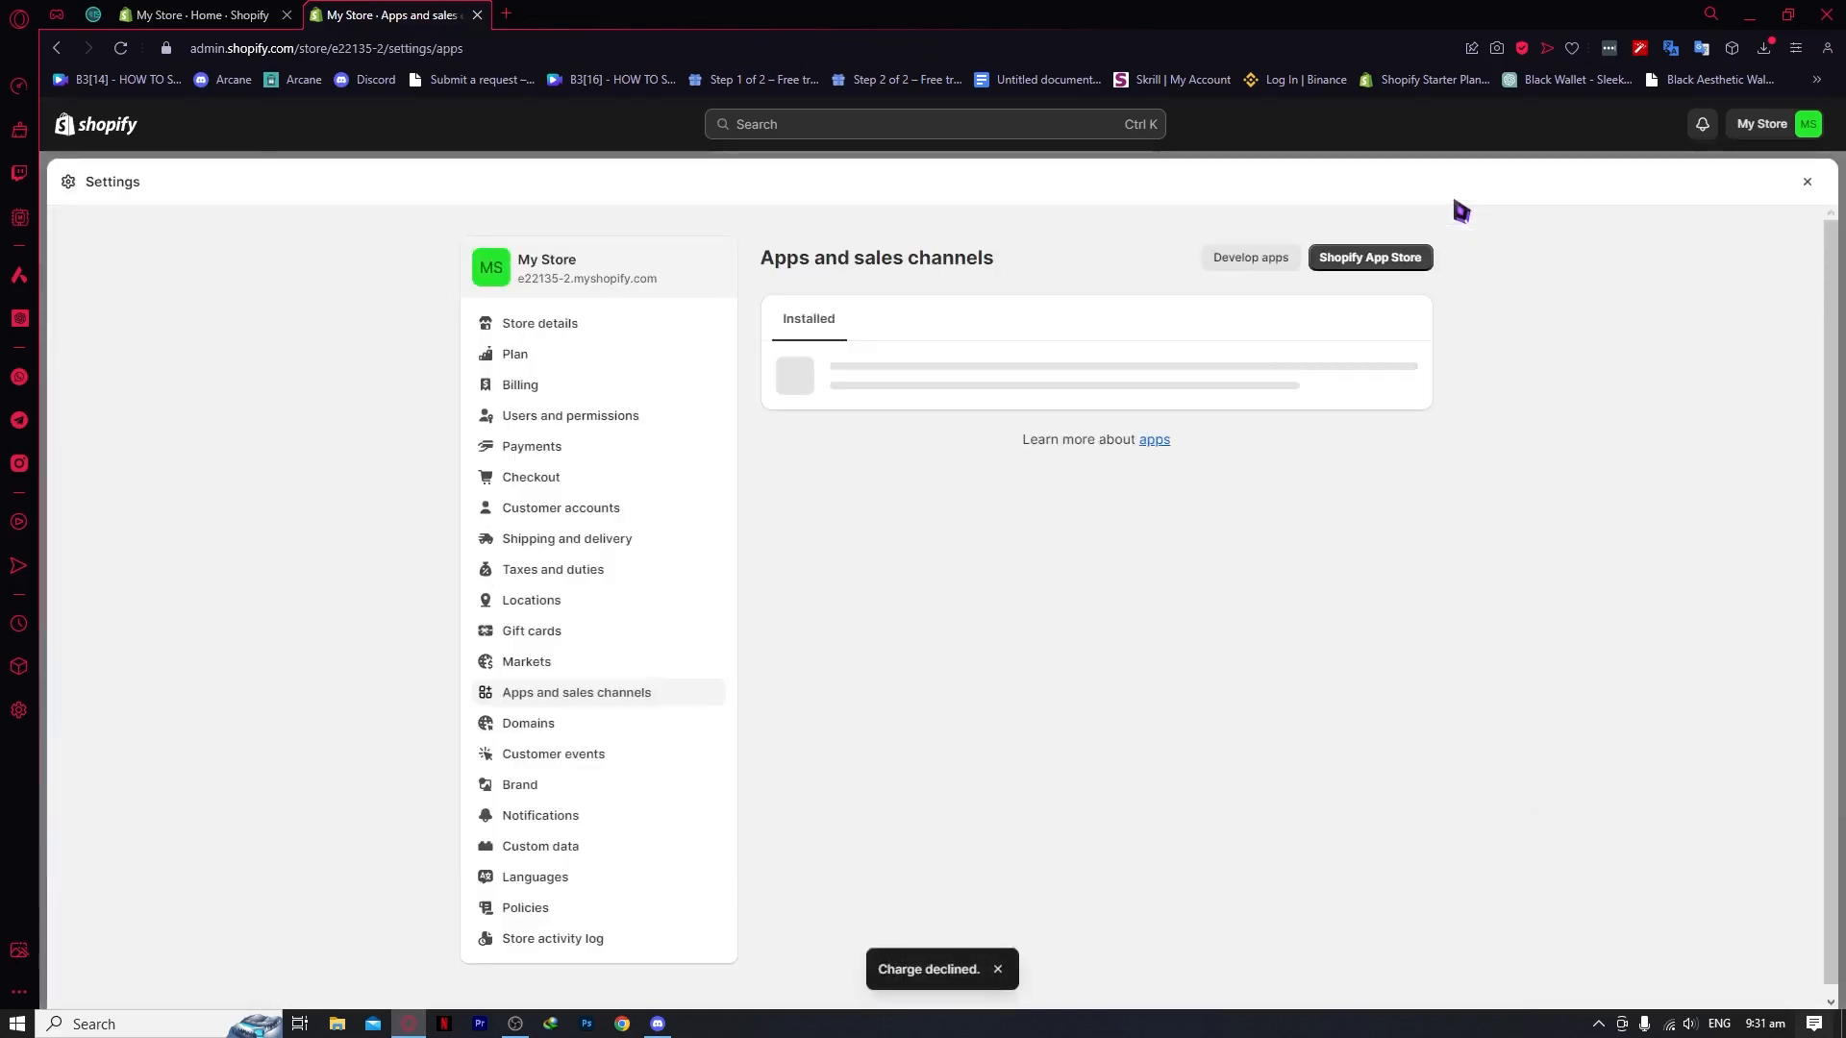
pyautogui.click(1807, 181)
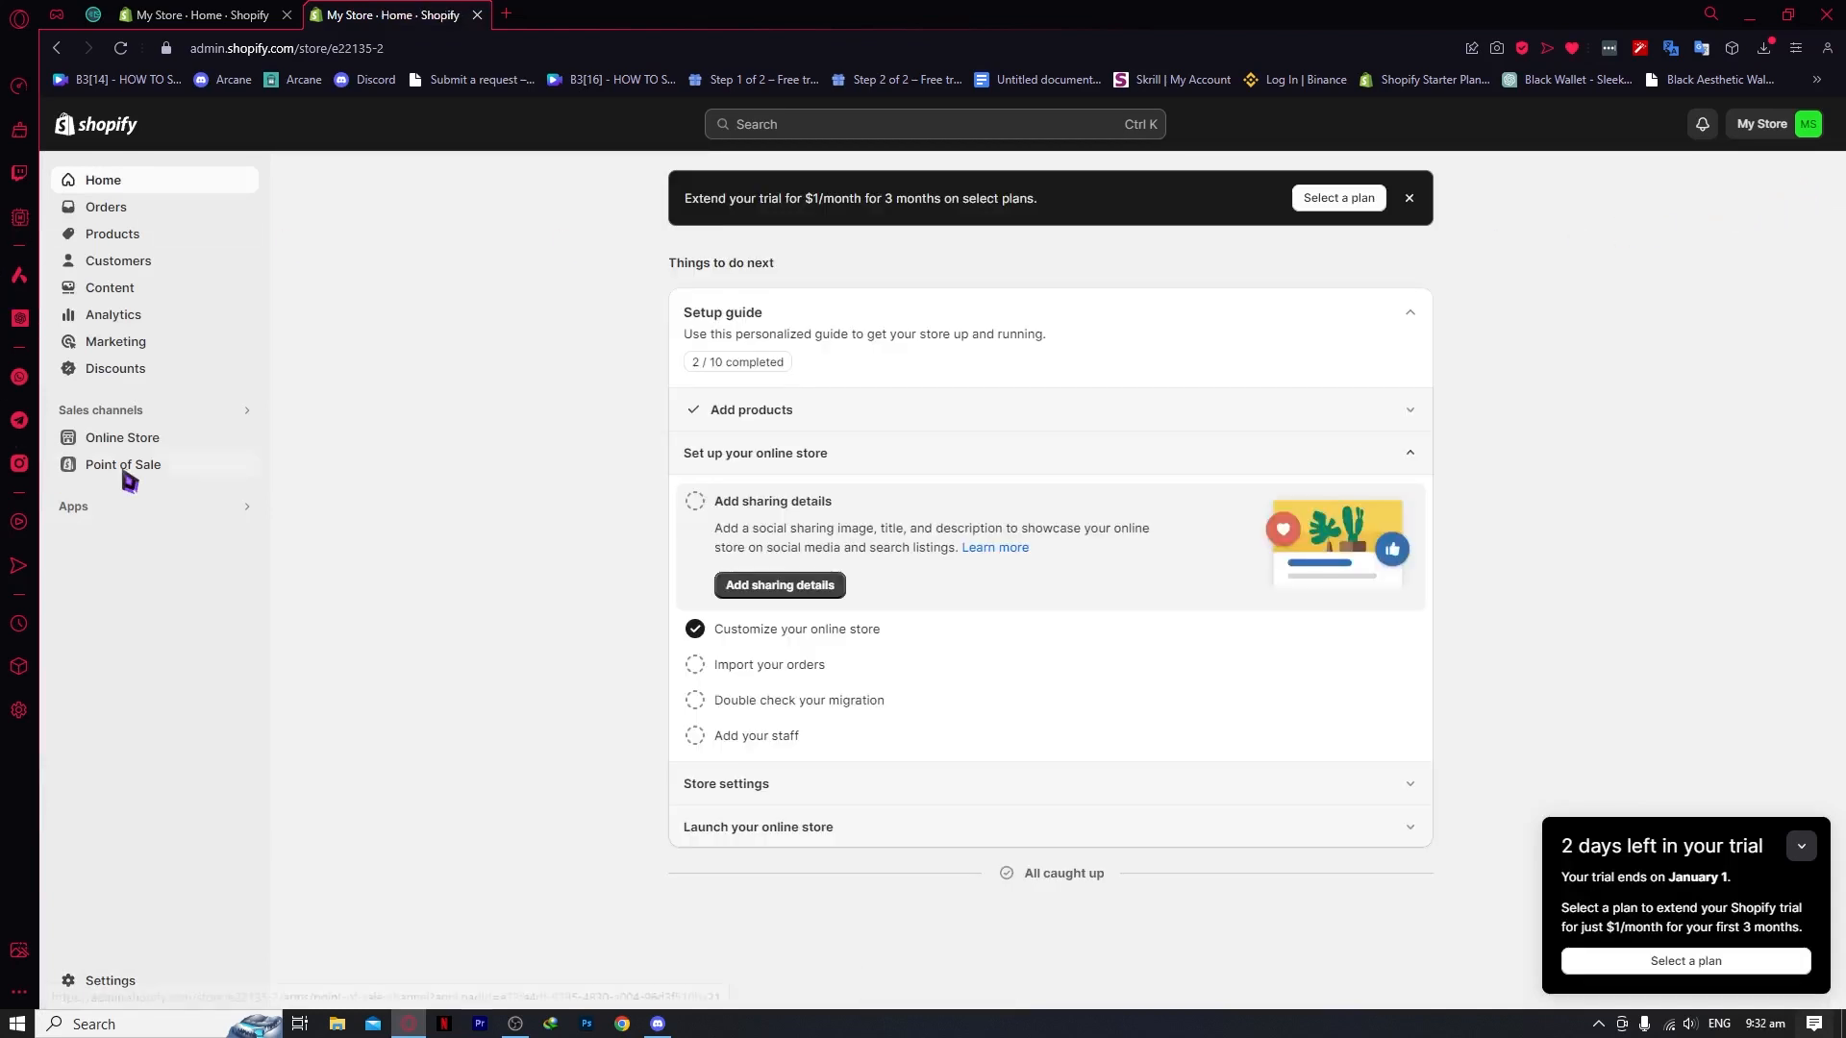
# Step: Open the installed Bundler app and start creating a bundle with the Classic bundle preset
pyautogui.click(96, 506)
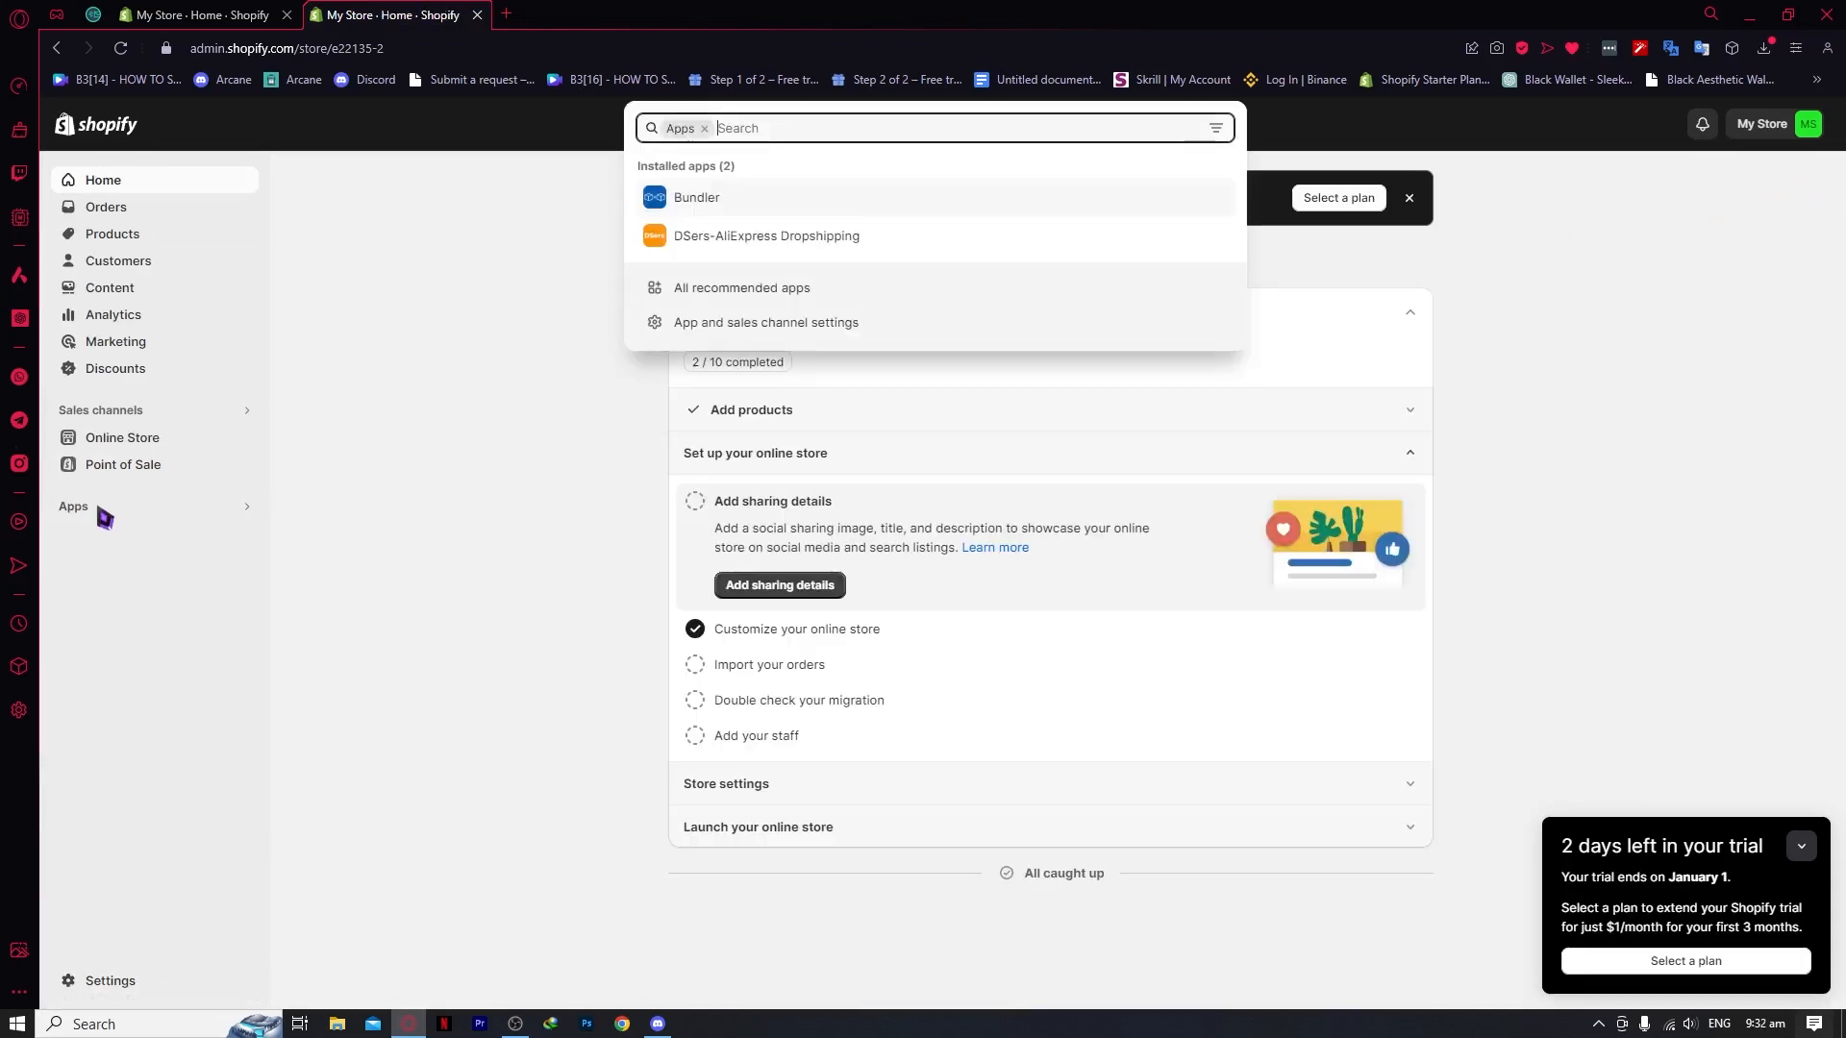
pyautogui.click(790, 199)
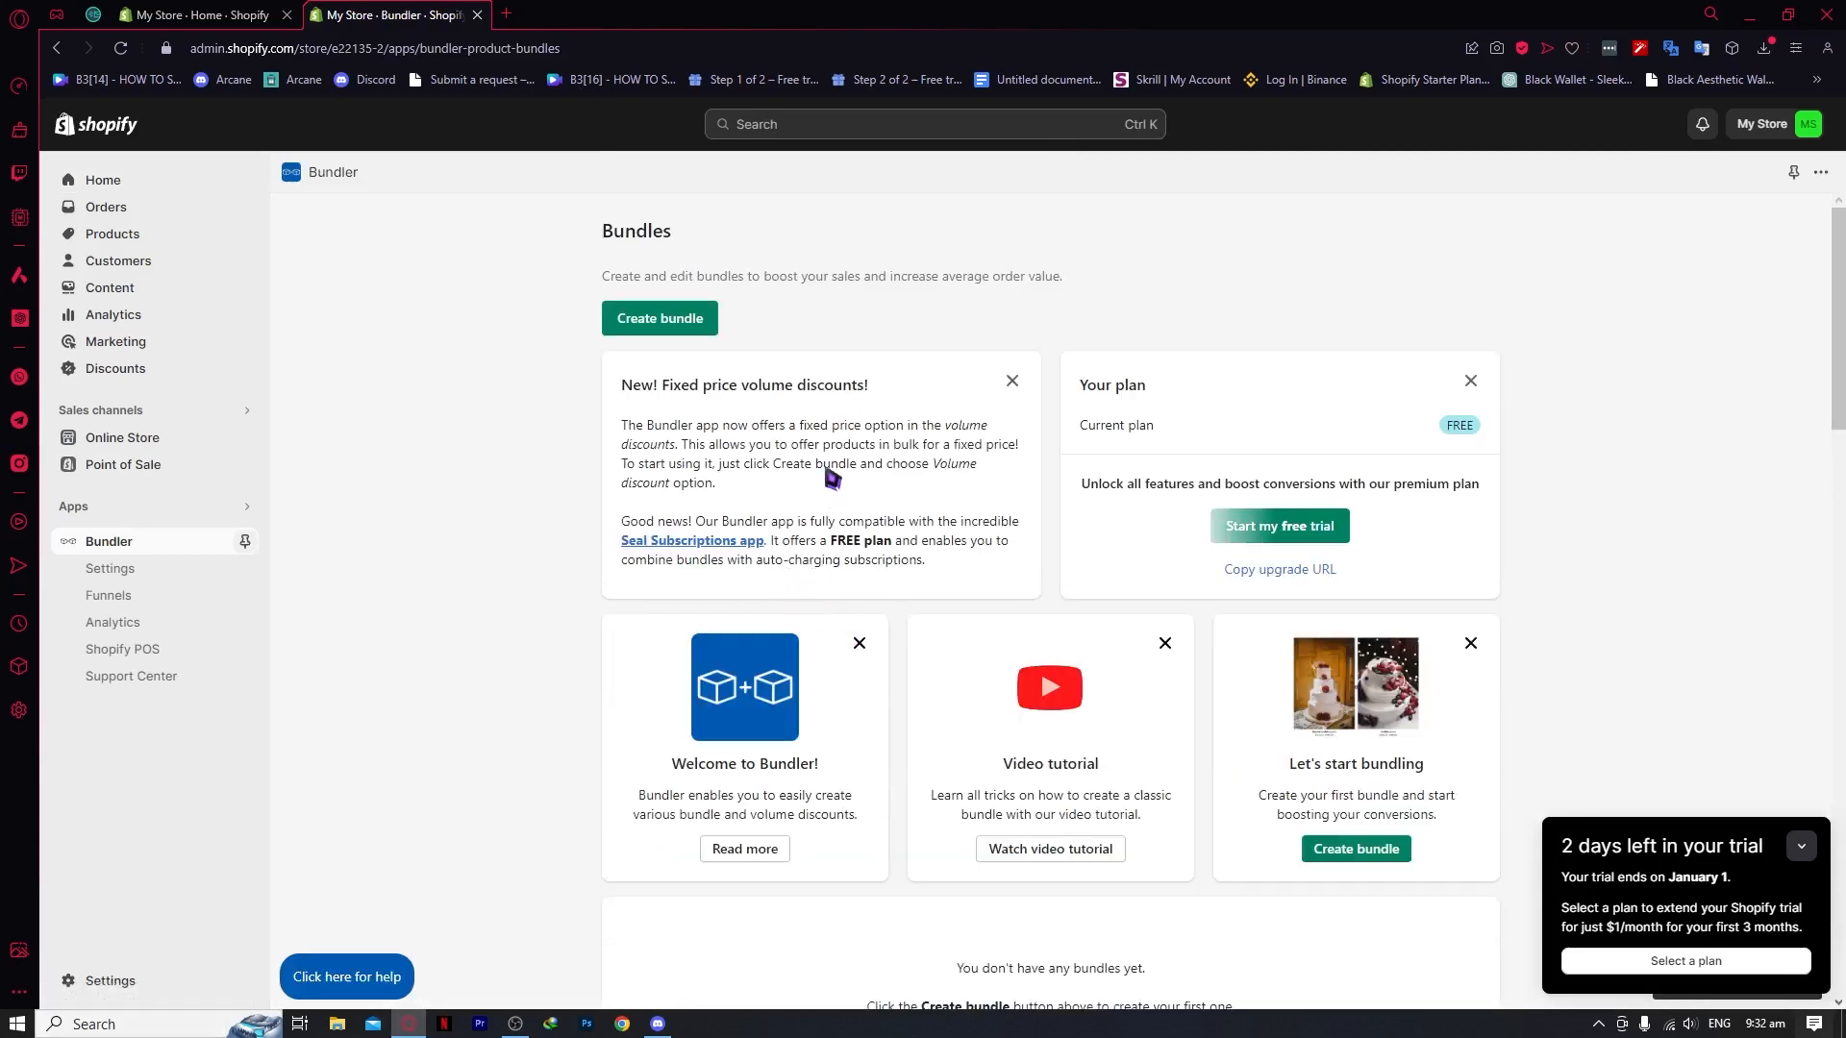
pyautogui.click(682, 327)
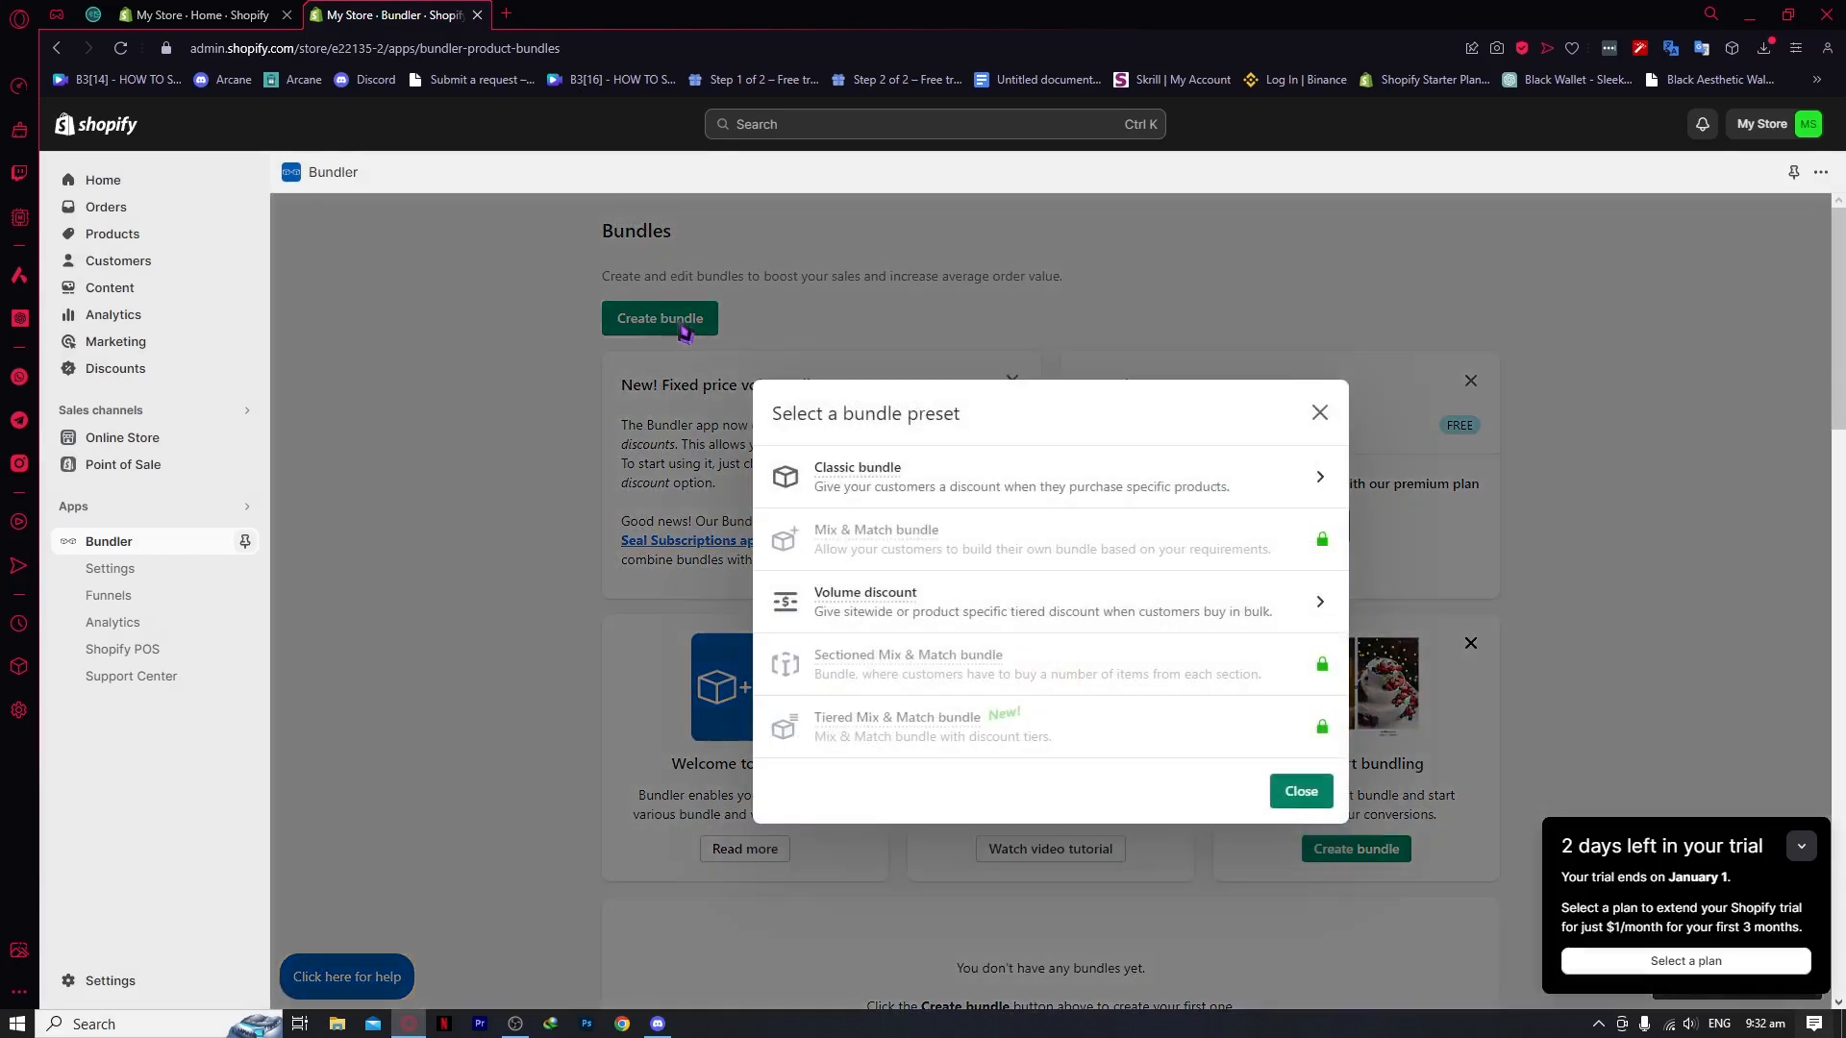
pyautogui.click(877, 470)
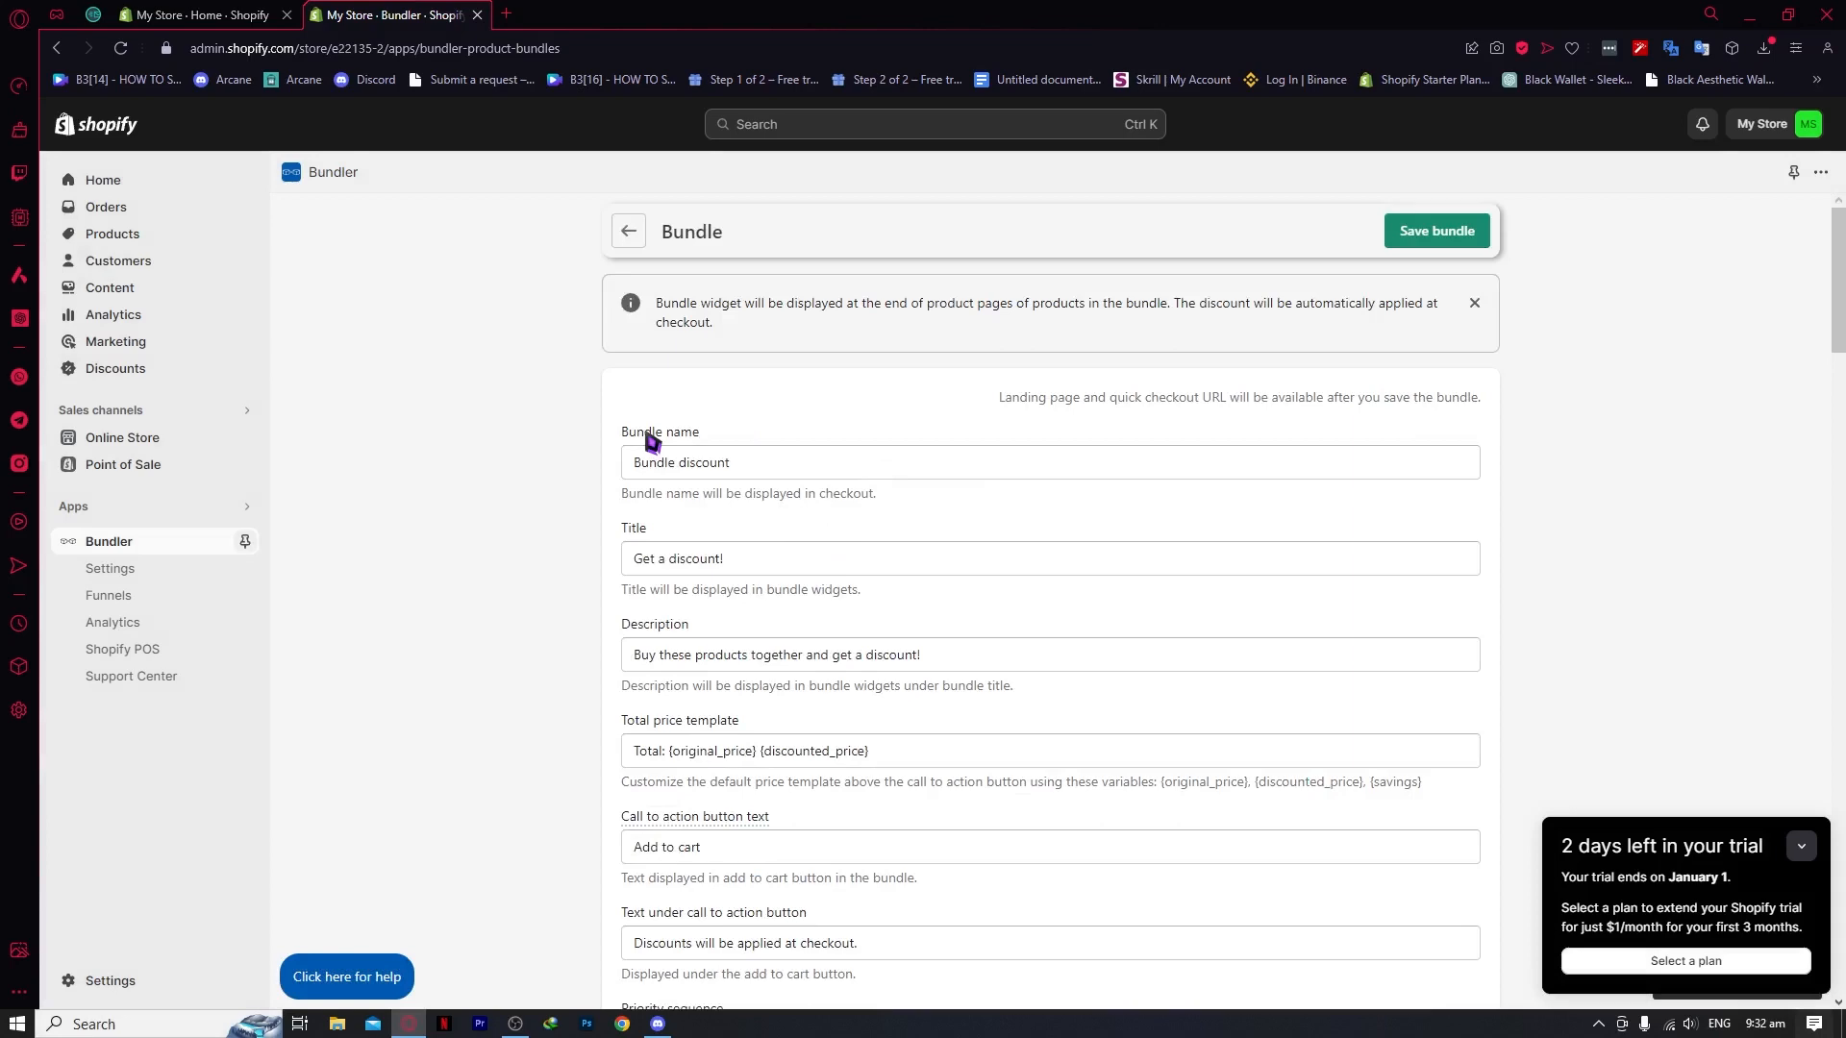
# Step: Replace the default bundle name with "BUNDLE #1"
pyautogui.scroll(-7, 653, 442)
pyautogui.scroll(7, 754, 452)
pyautogui.moveTo(753, 470); pyautogui.dragTo(556, 462)
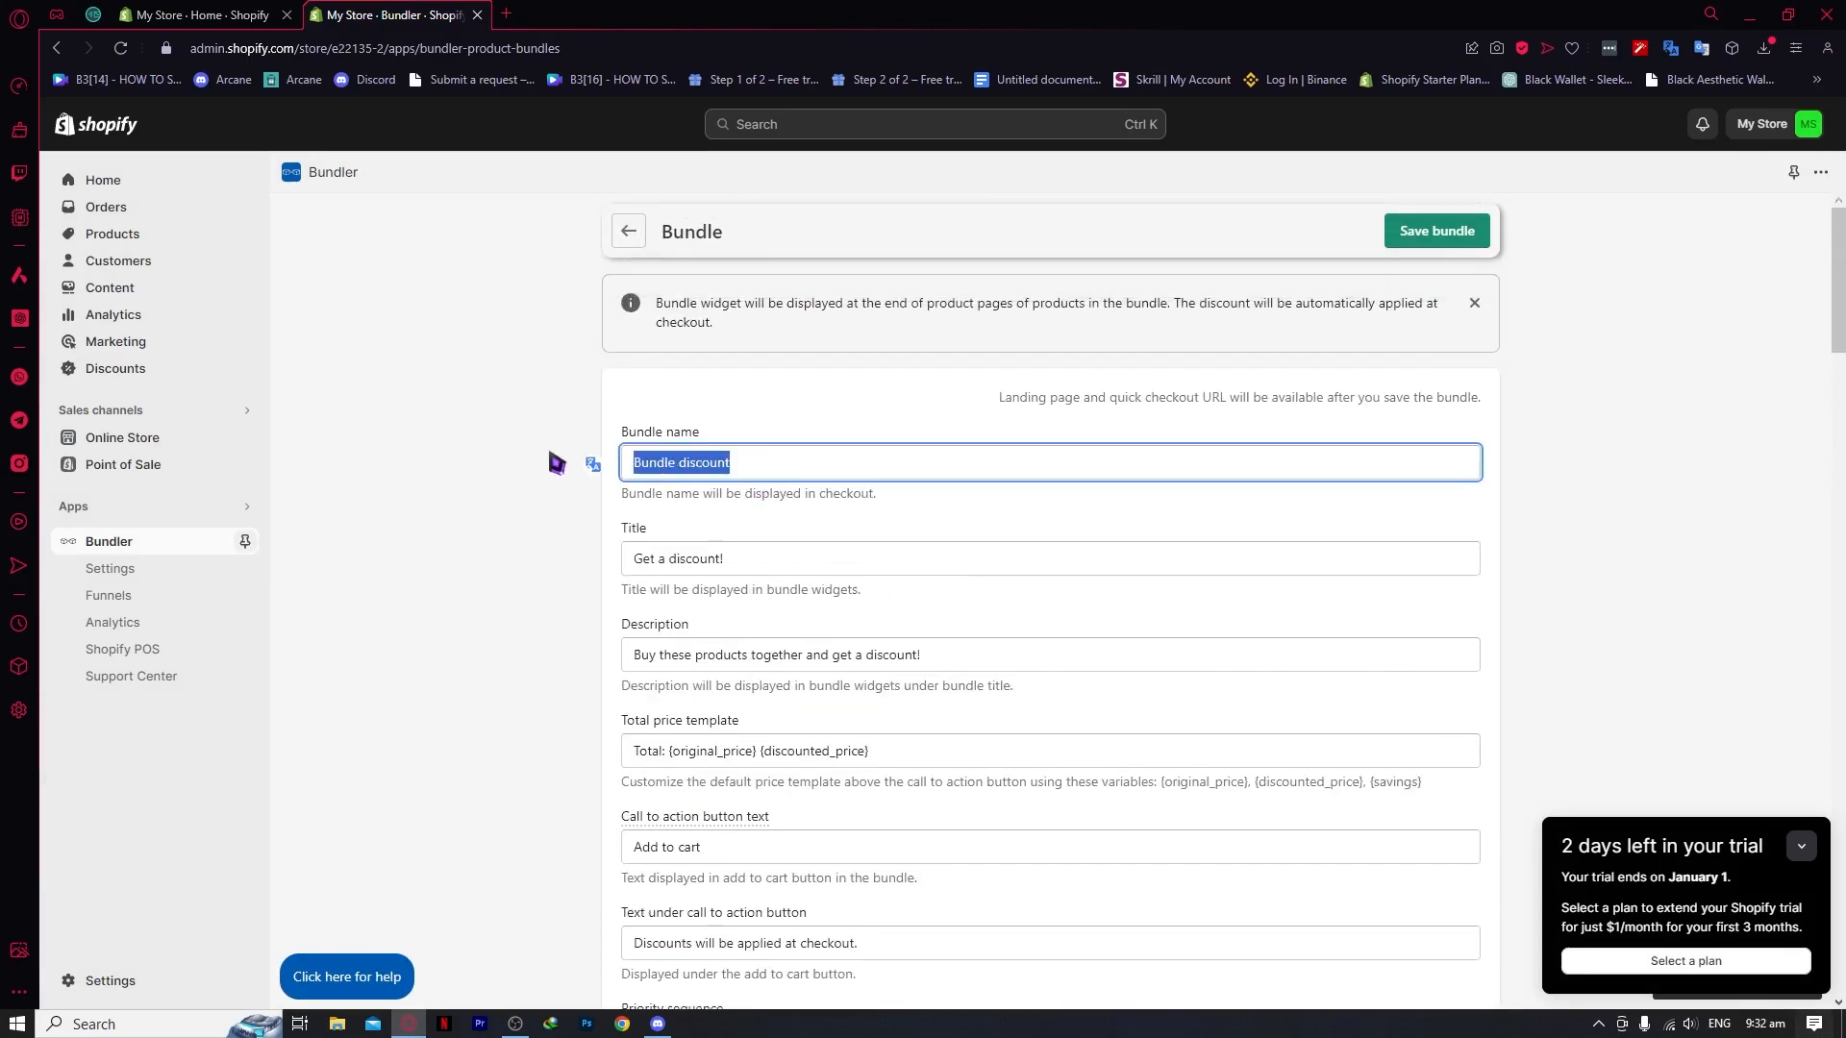
pyautogui.write('BUNDLE ')
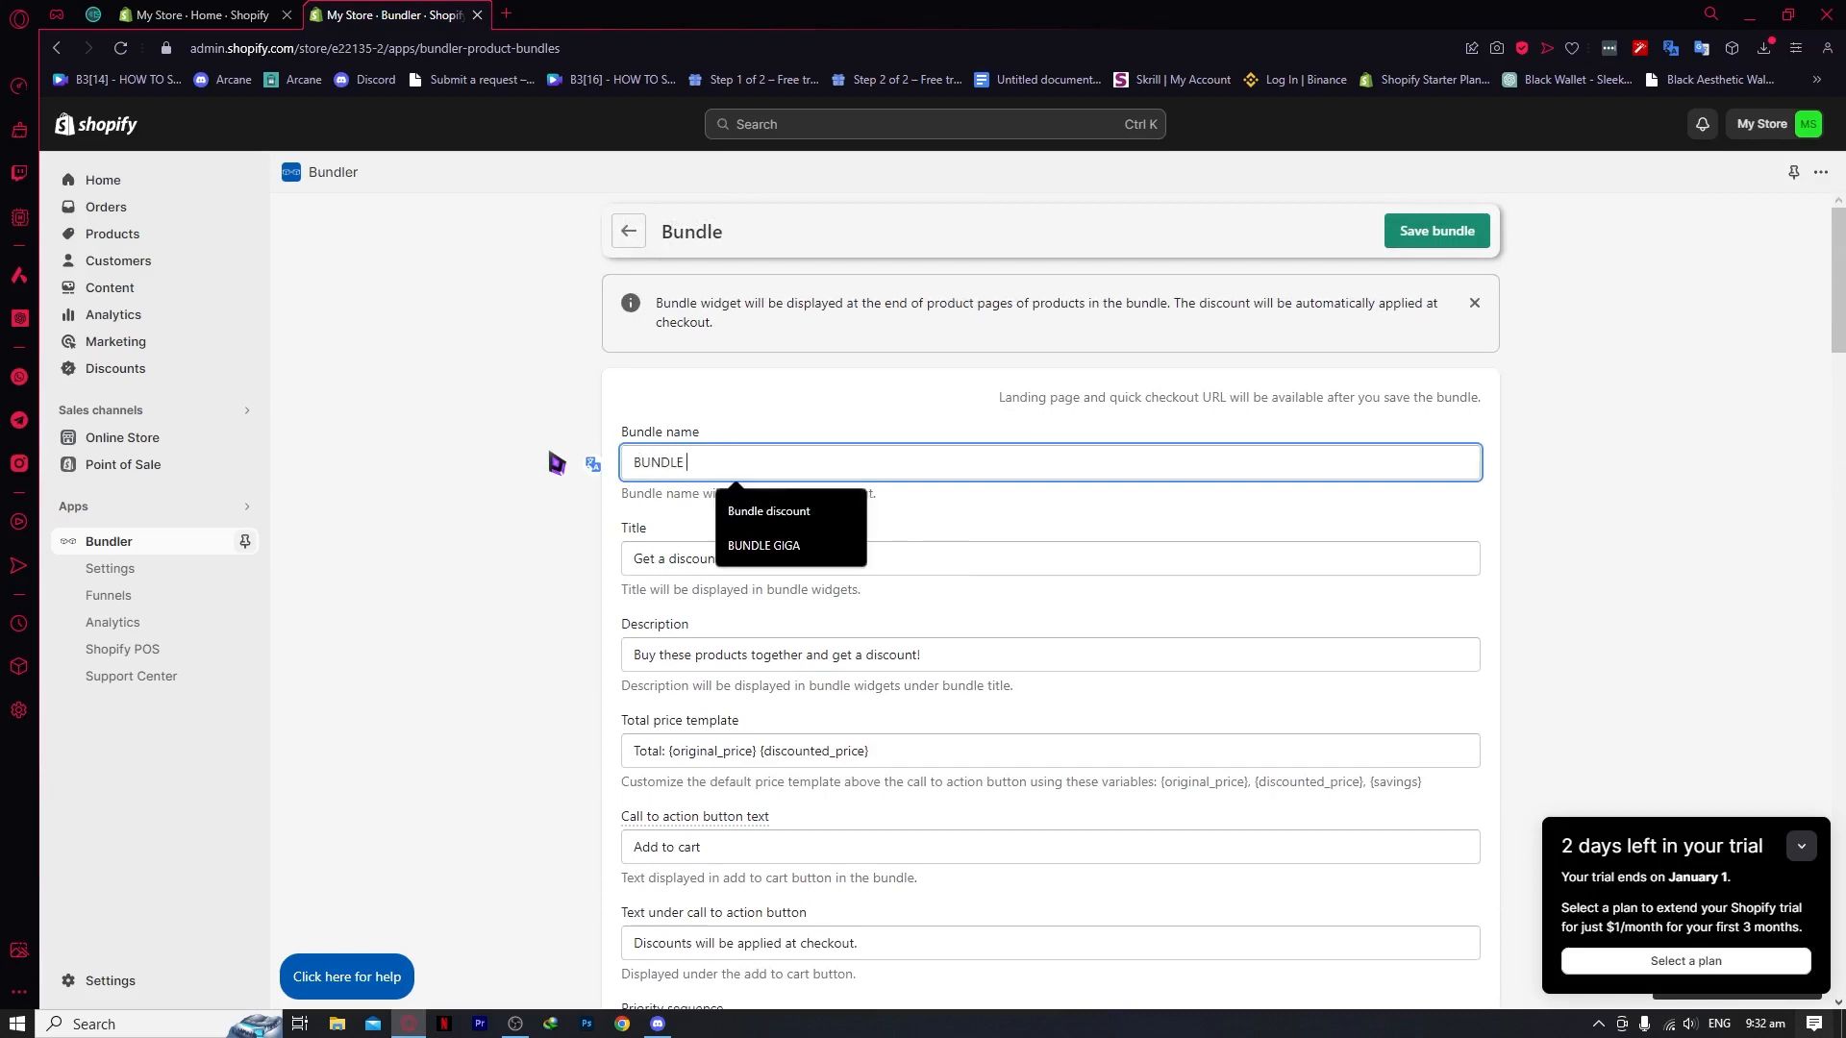
pyautogui.write('#1')
# Step: Change the bundle widget title to "THIS WILL SAVE YOU A LOT OF MONEY"
pyautogui.moveTo(827, 567); pyautogui.dragTo(439, 567)
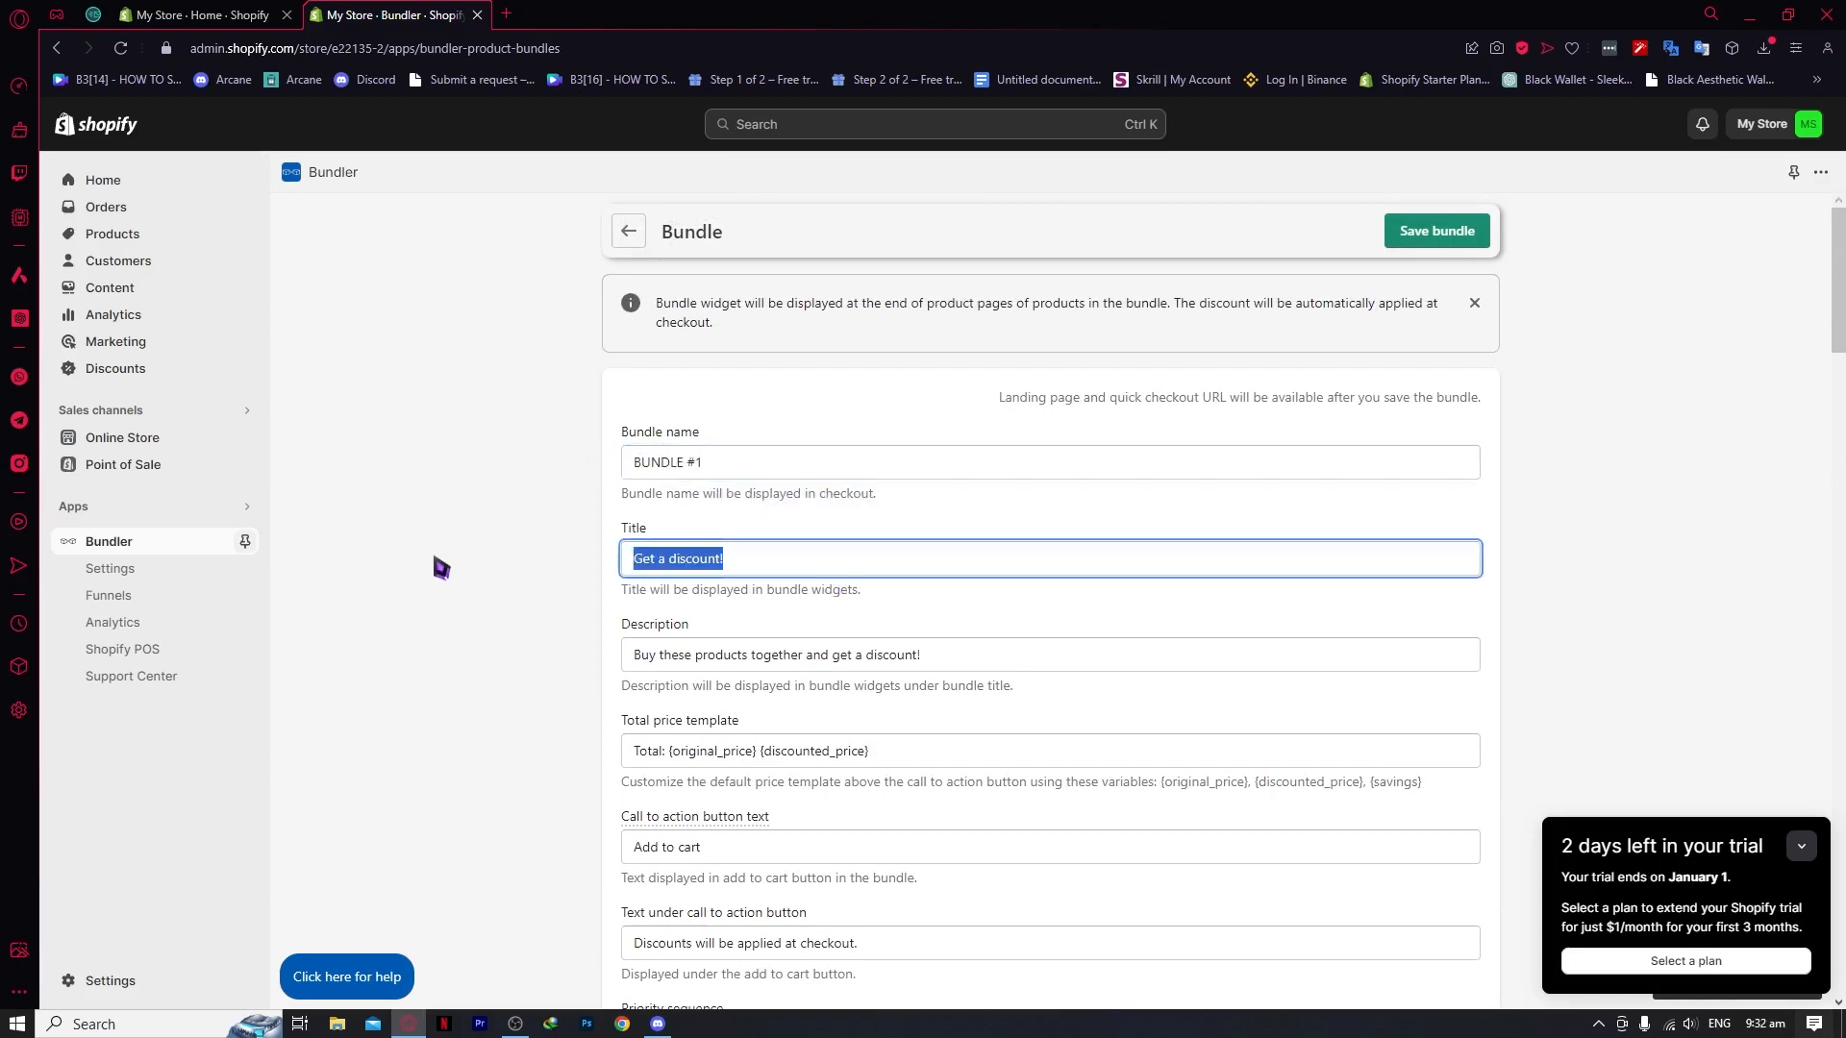
pyautogui.write('T')
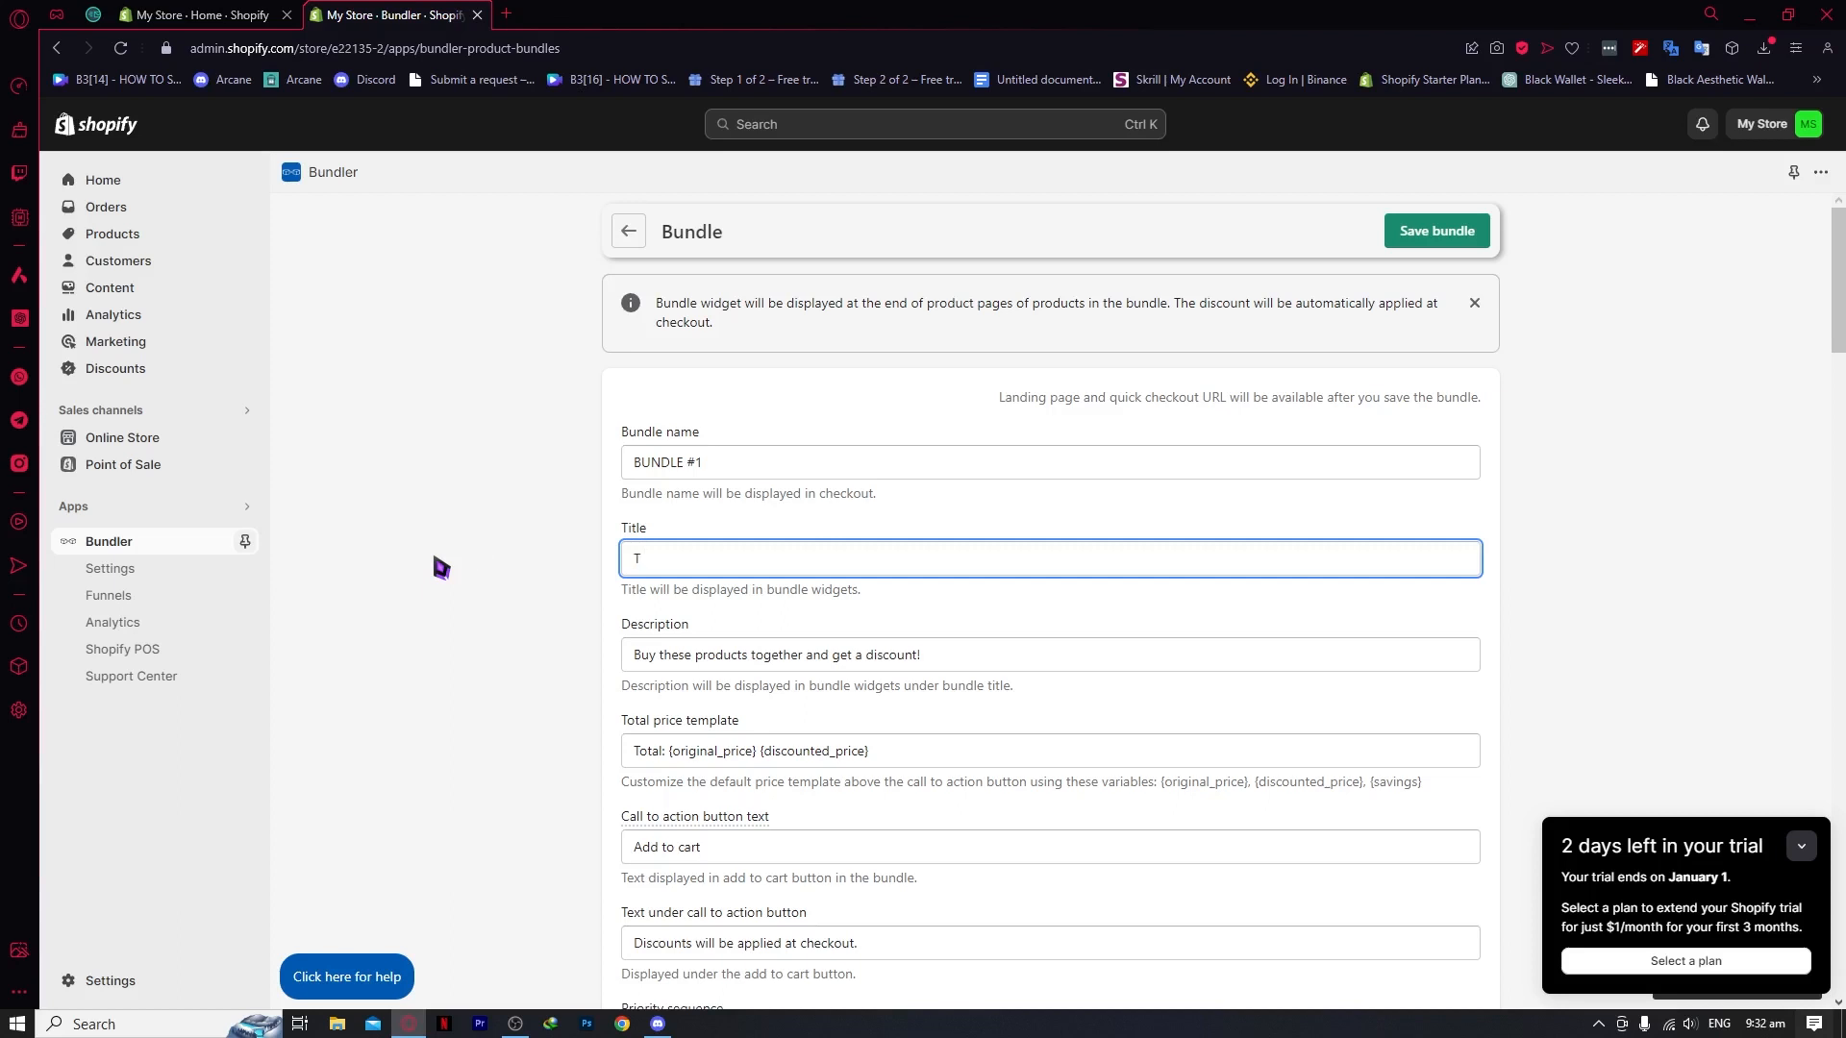
pyautogui.press('BackSpace')
pyautogui.write('THIS WILL BE')
pyautogui.press('BackSpace')
pyautogui.press('BackSpace')
pyautogui.write('SAVE YOU')
# Step: Replace the bundle description with "YOU SHOULD BUY THIS!"
pyautogui.click(736, 655)
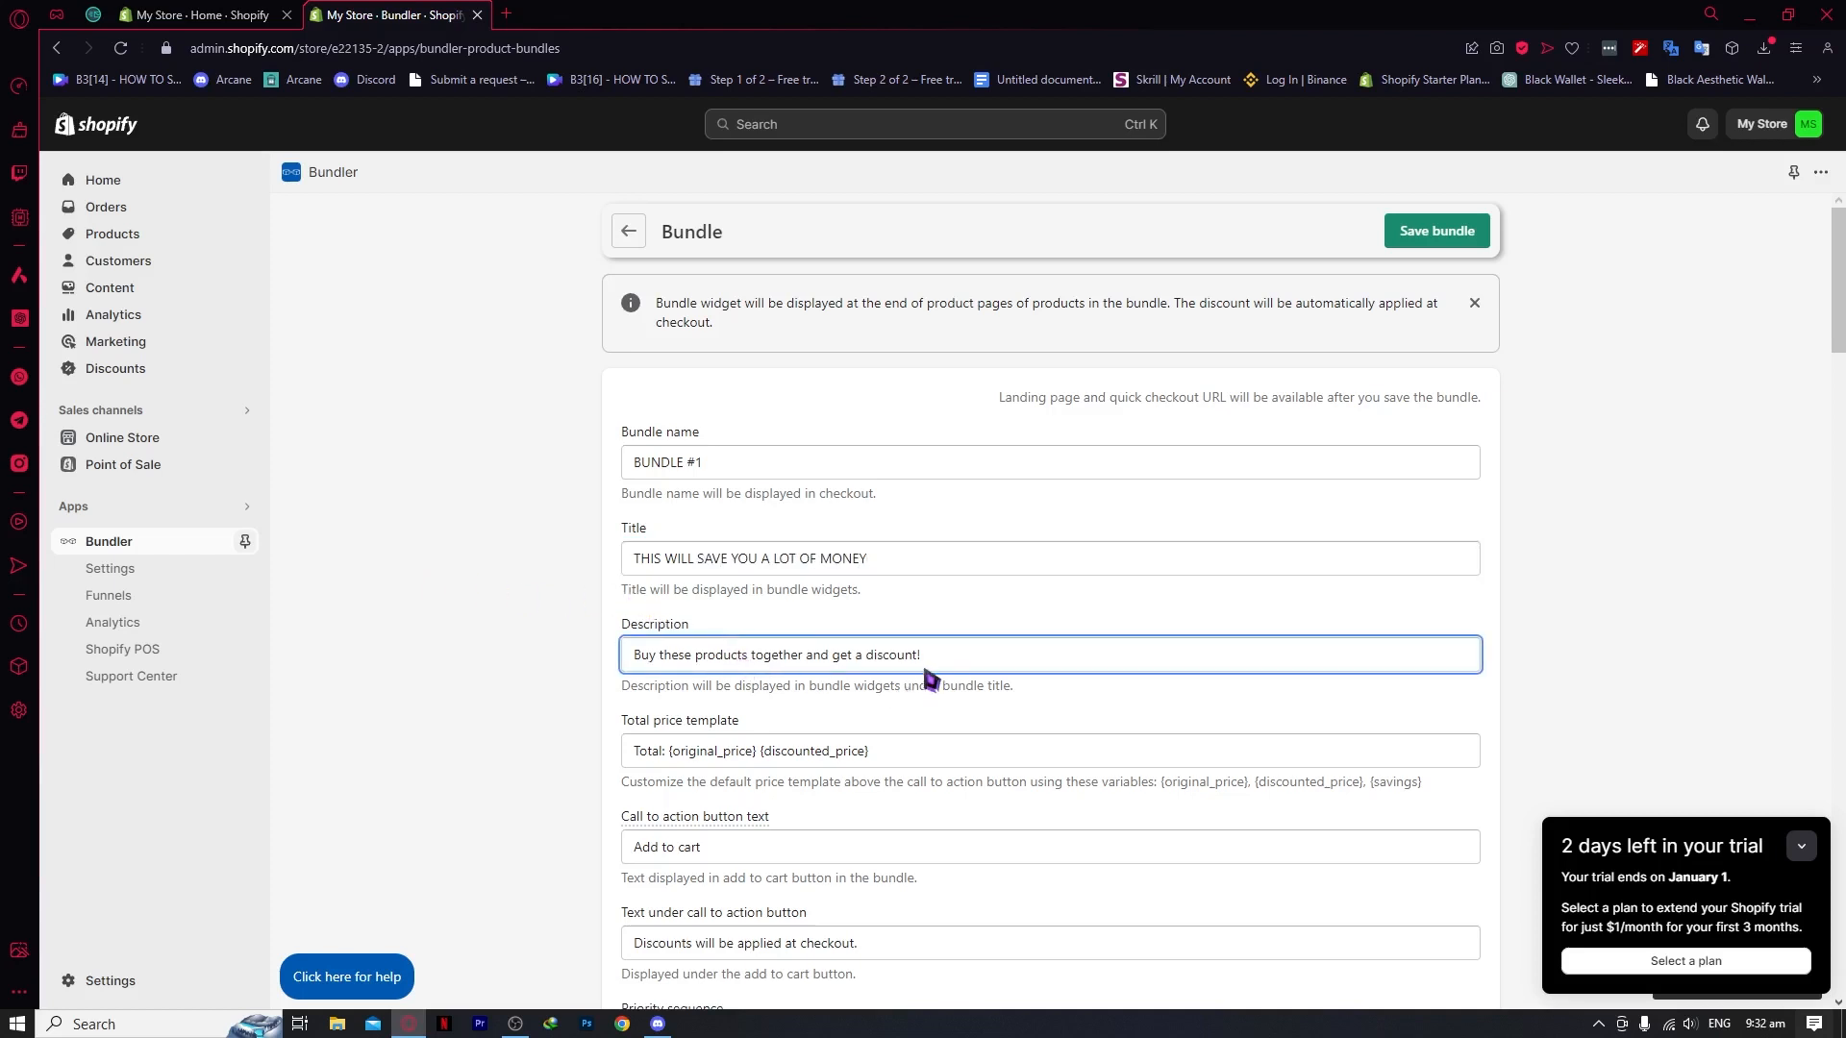
pyautogui.moveTo(925, 670); pyautogui.dragTo(487, 656)
pyautogui.write('T')
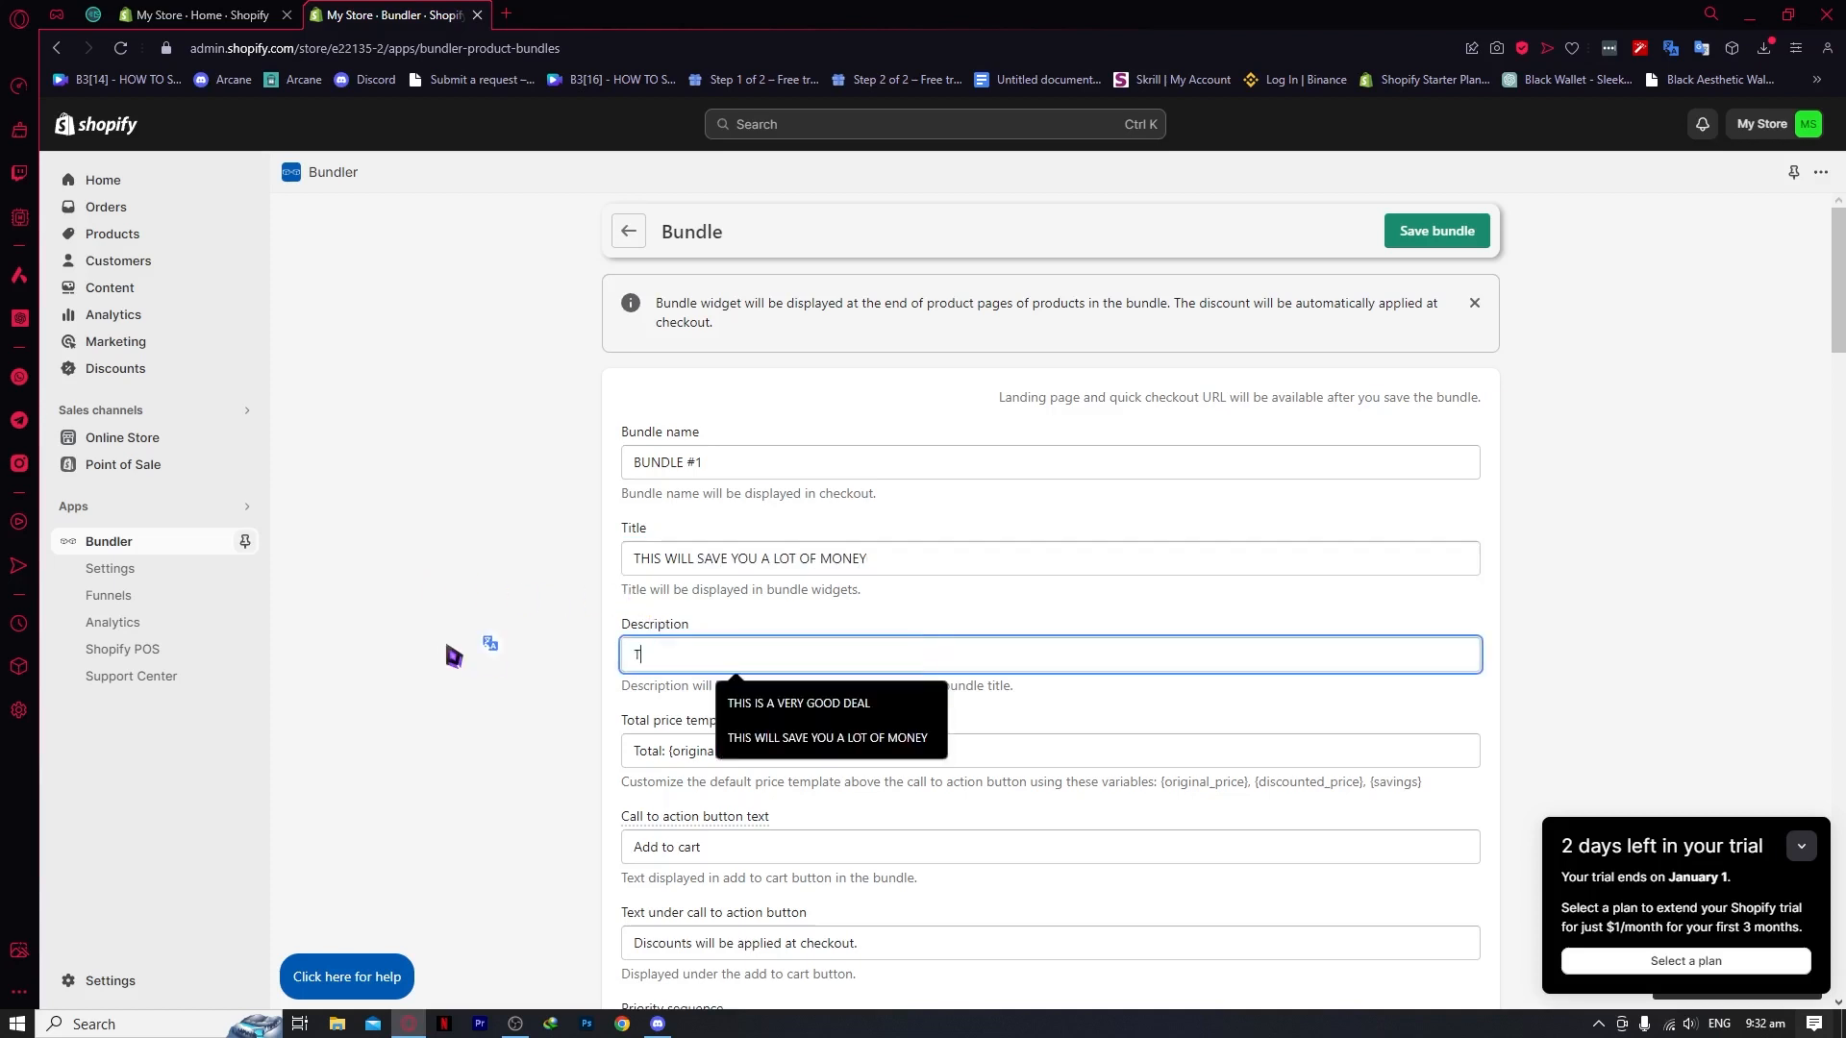
pyautogui.write('HIS WILL ')
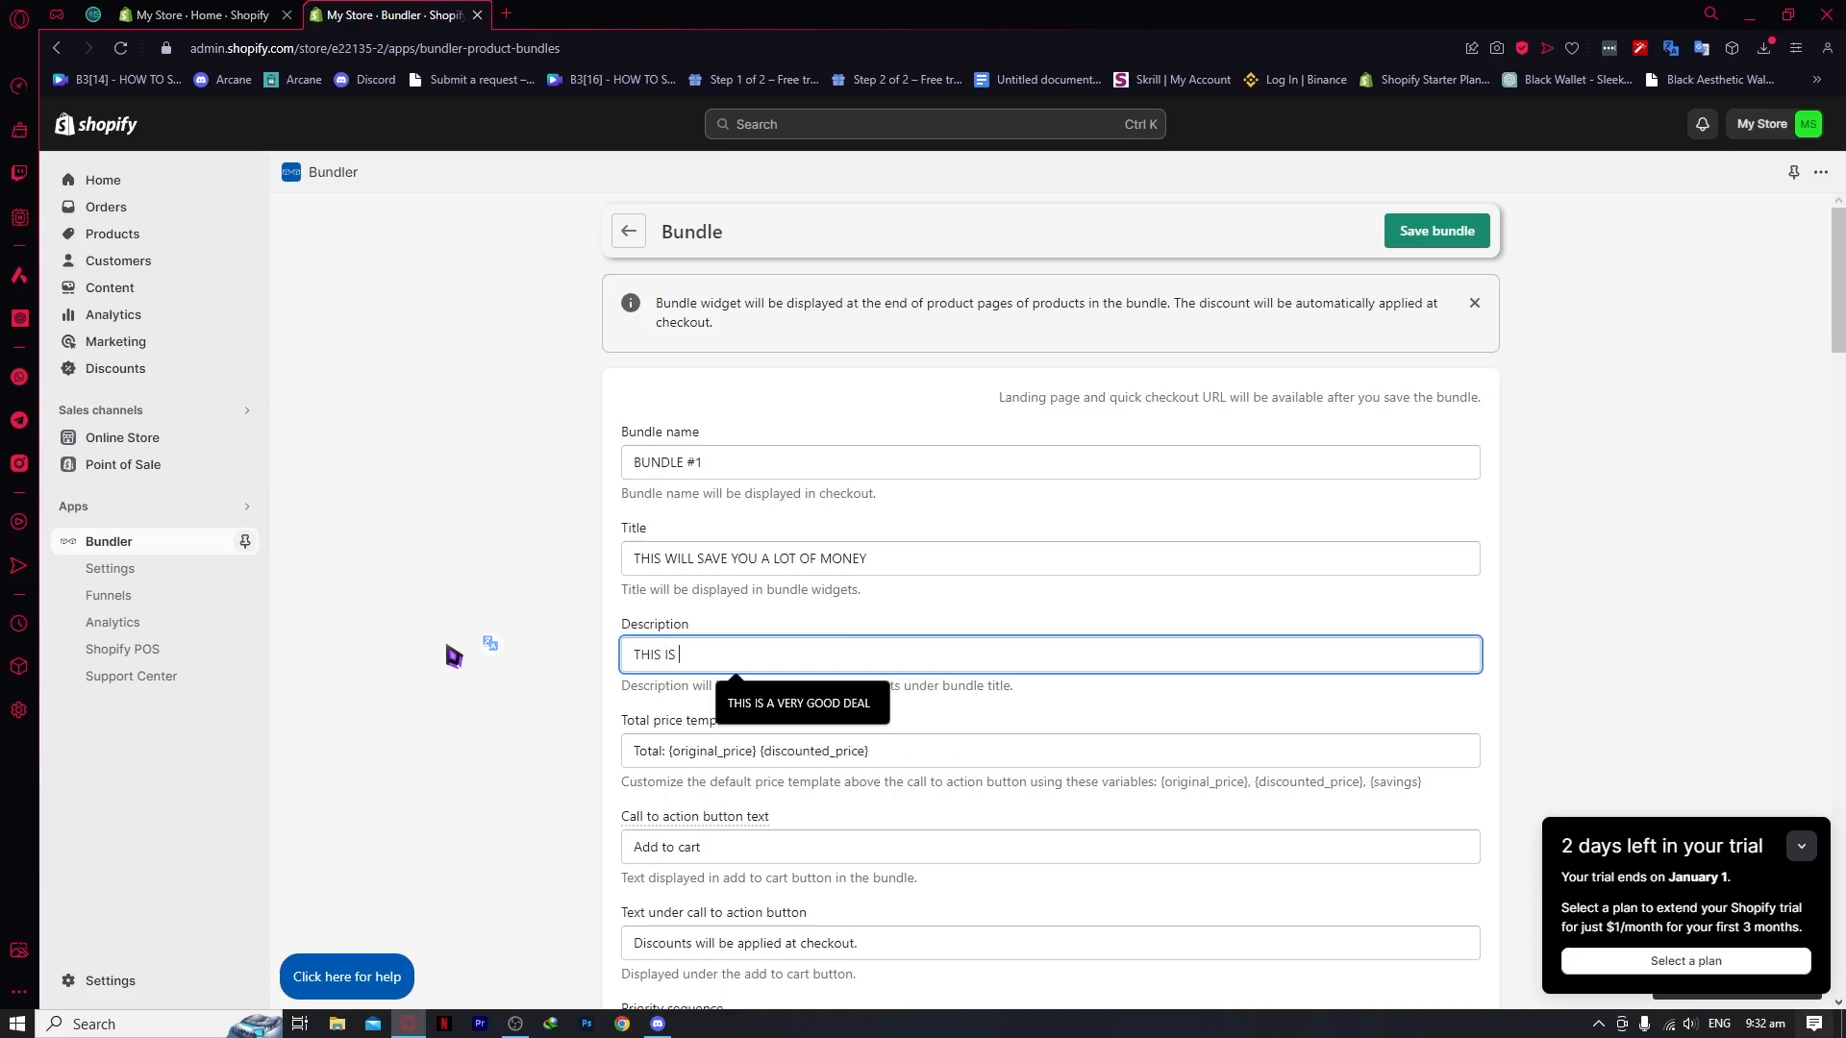
pyautogui.write('SAVE')
pyautogui.press('BackSpace')
pyautogui.press('BackSpace')
pyautogui.press('BackSpace')
pyautogui.press('BackSpace')
pyautogui.press('BackSpace')
pyautogui.press('BackSpace')
pyautogui.press('BackSpace')
pyautogui.press('BackSpace')
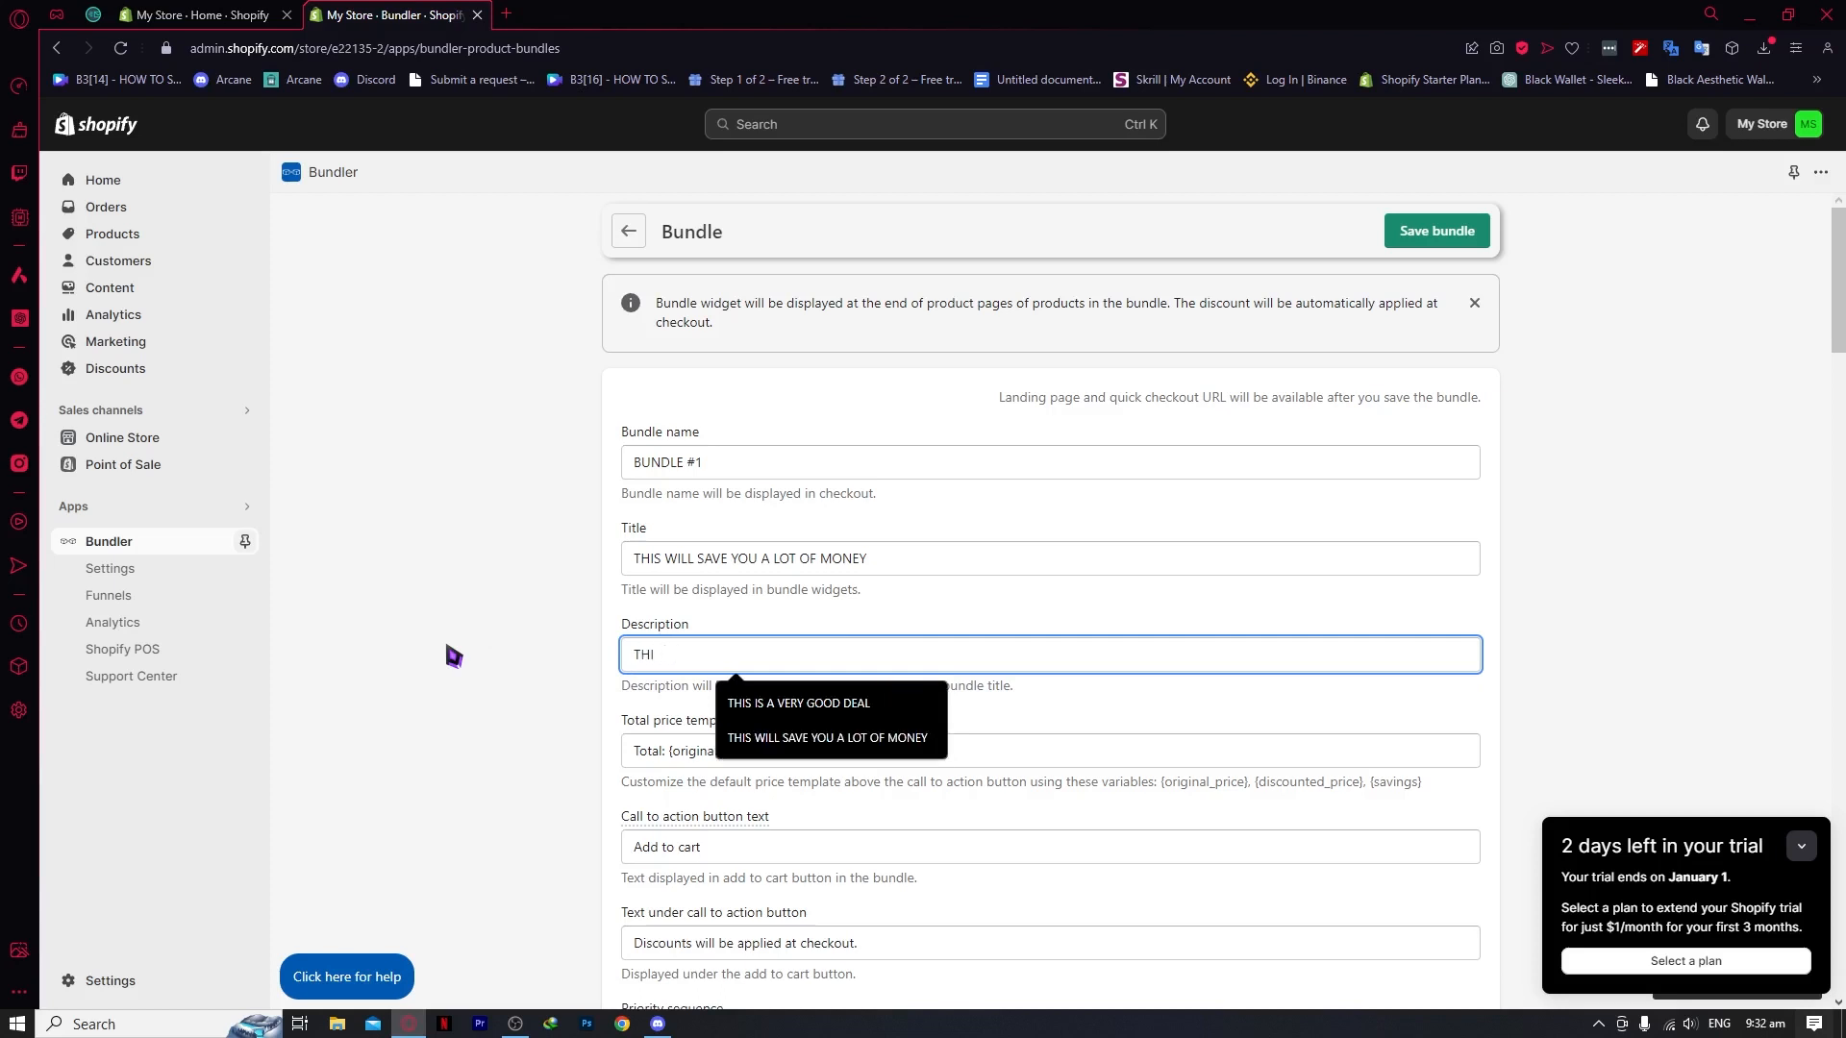
pyautogui.write('YOU SHOULD BUY')
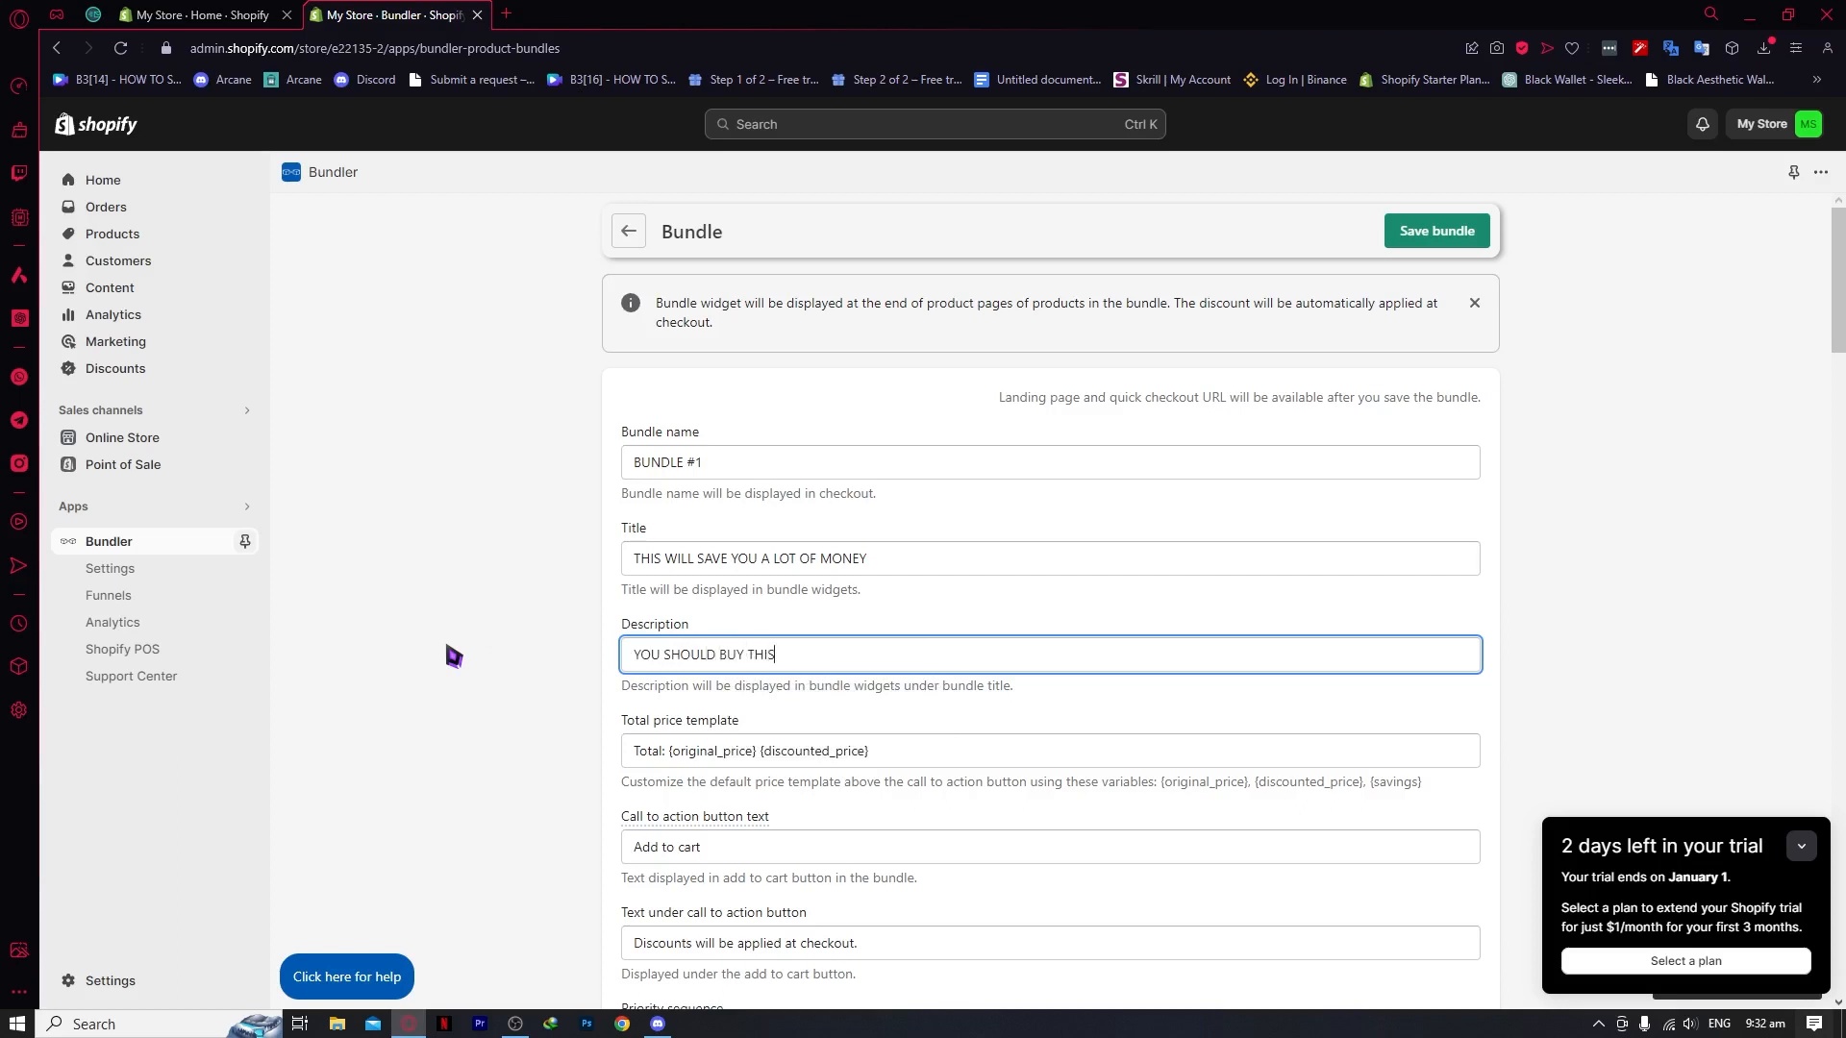
pyautogui.click(980, 592)
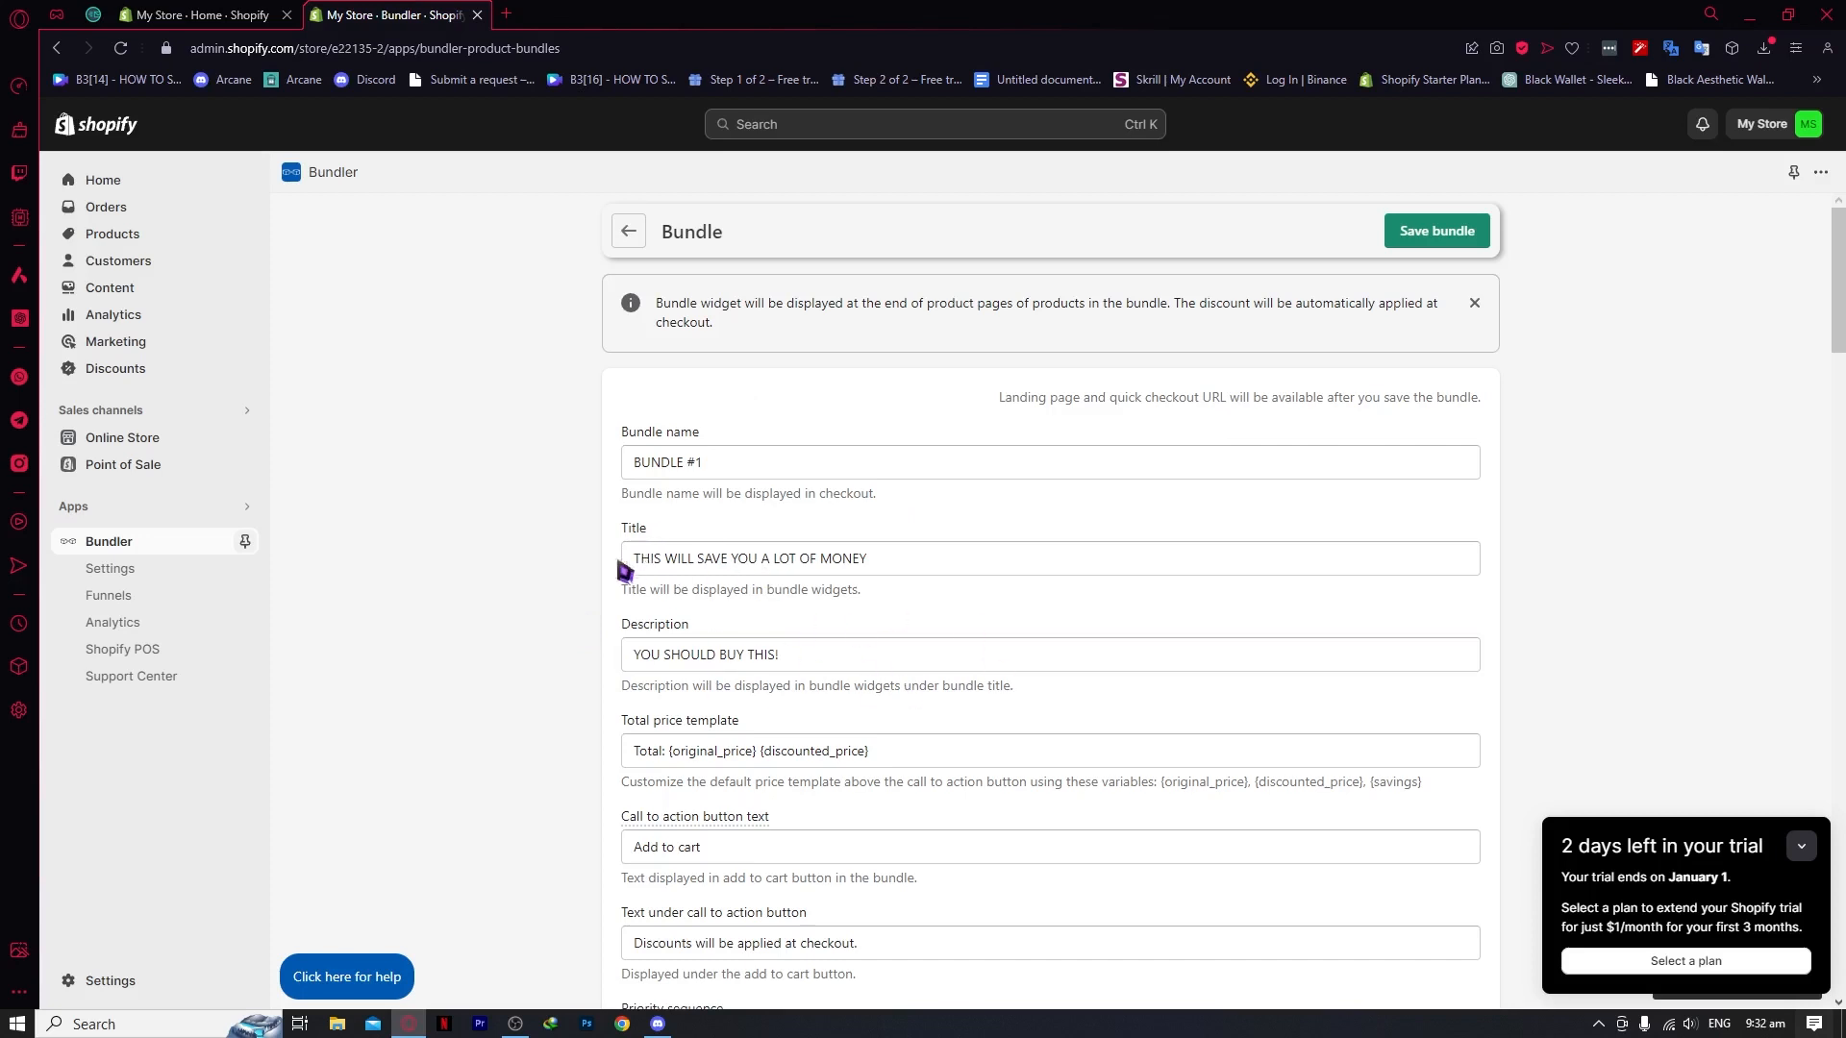
# Step: Review the bundle's total price template, its available variables and the call to action button text
pyautogui.scroll(-1, 704, 620)
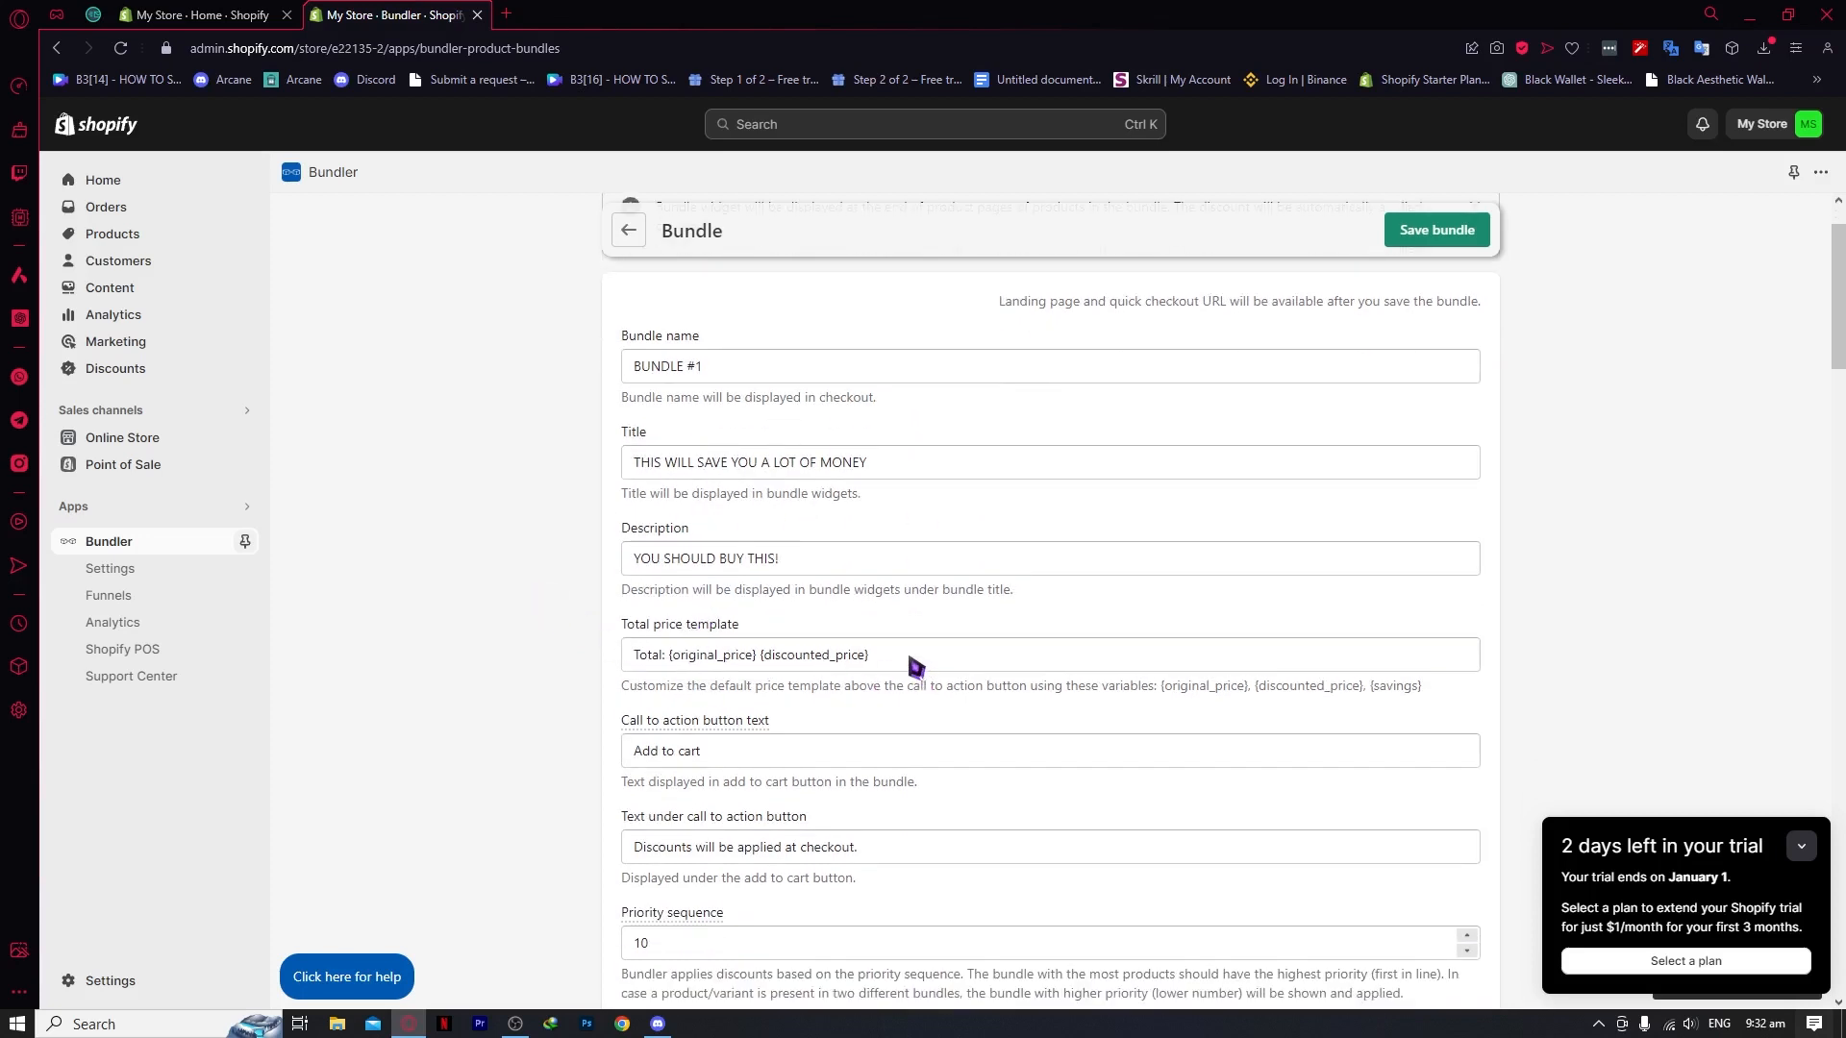
pyautogui.click(913, 657)
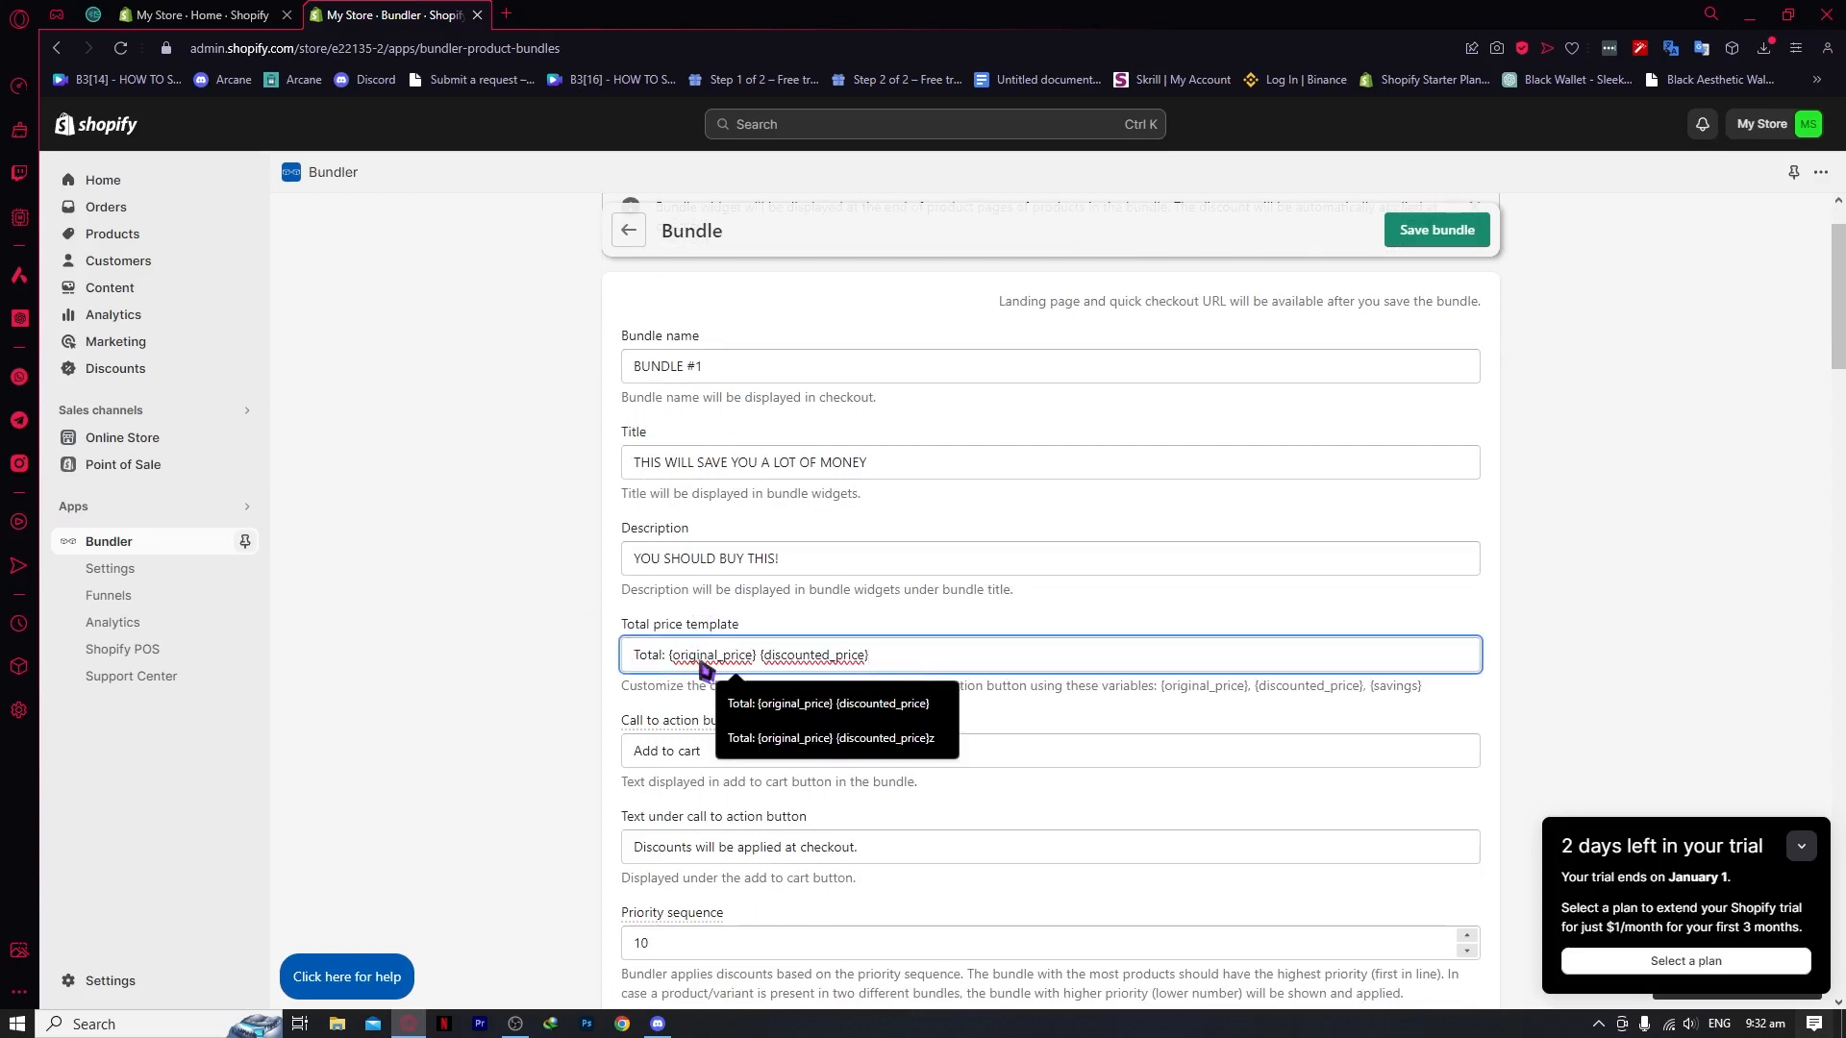
pyautogui.moveTo(1069, 685); pyautogui.dragTo(1079, 686)
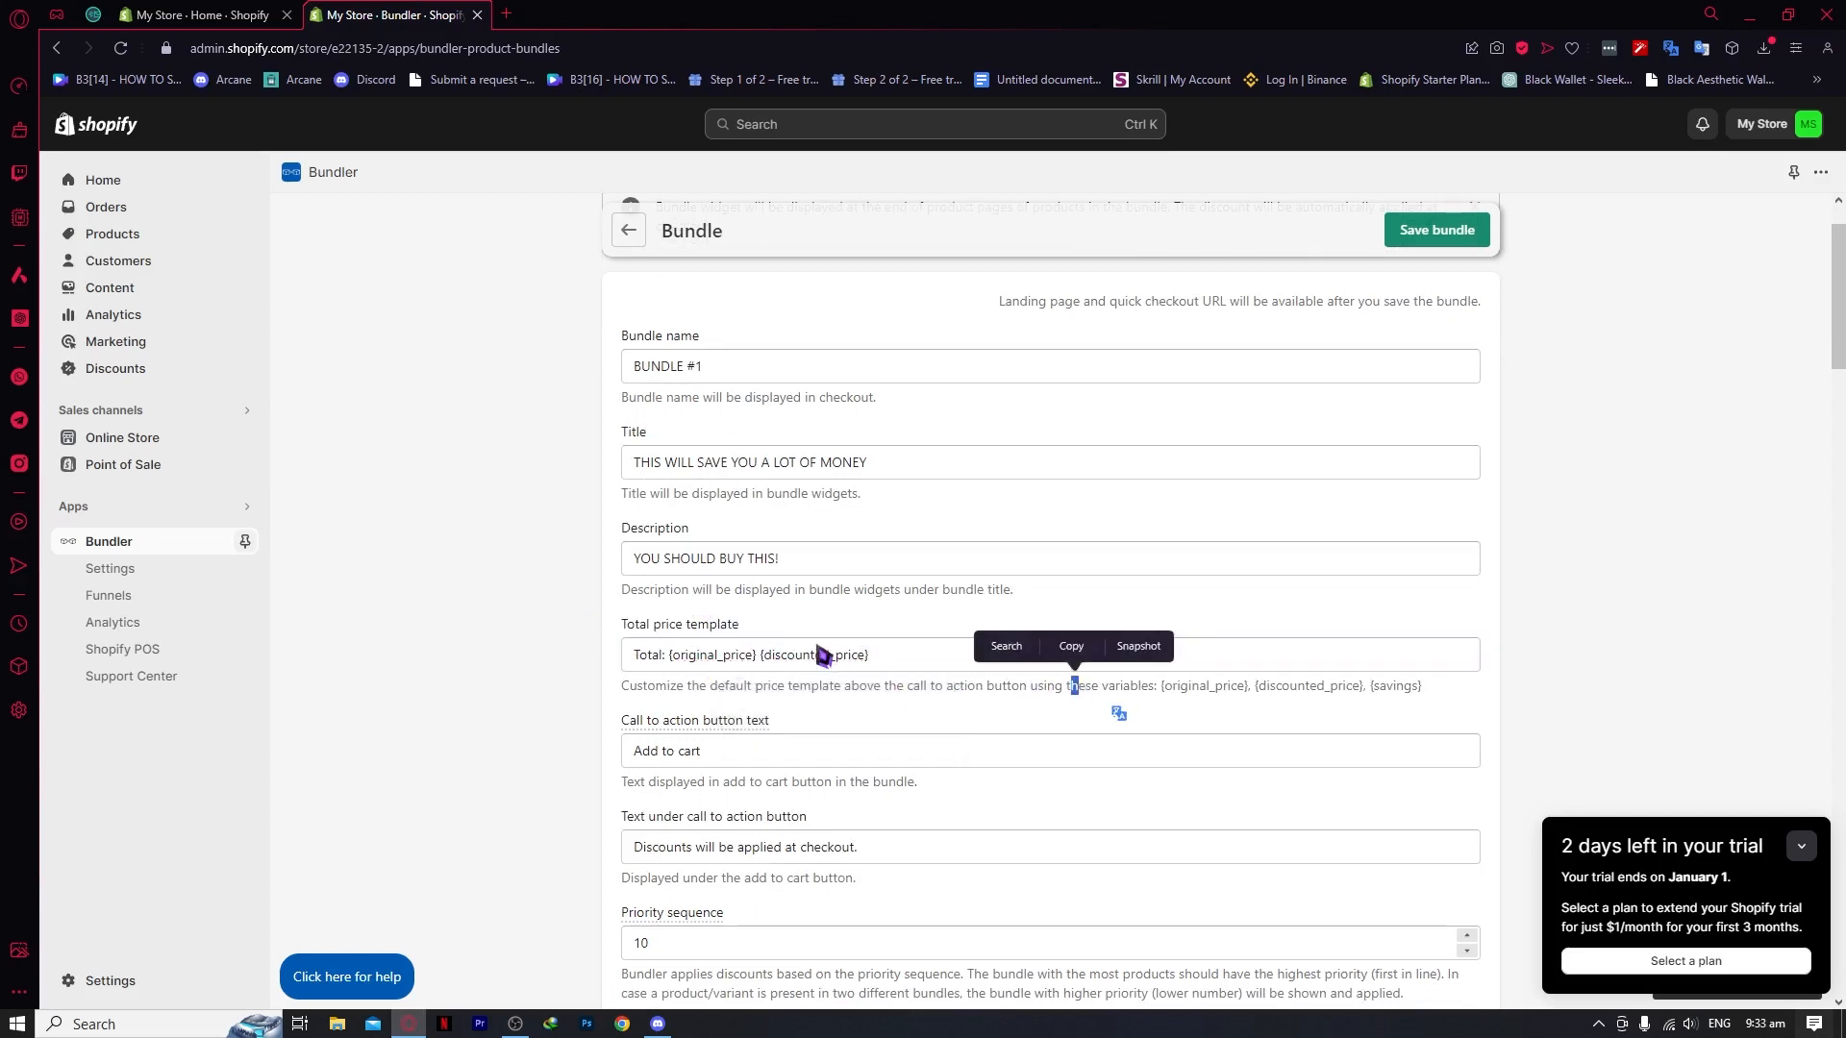
pyautogui.tripleClick(783, 751)
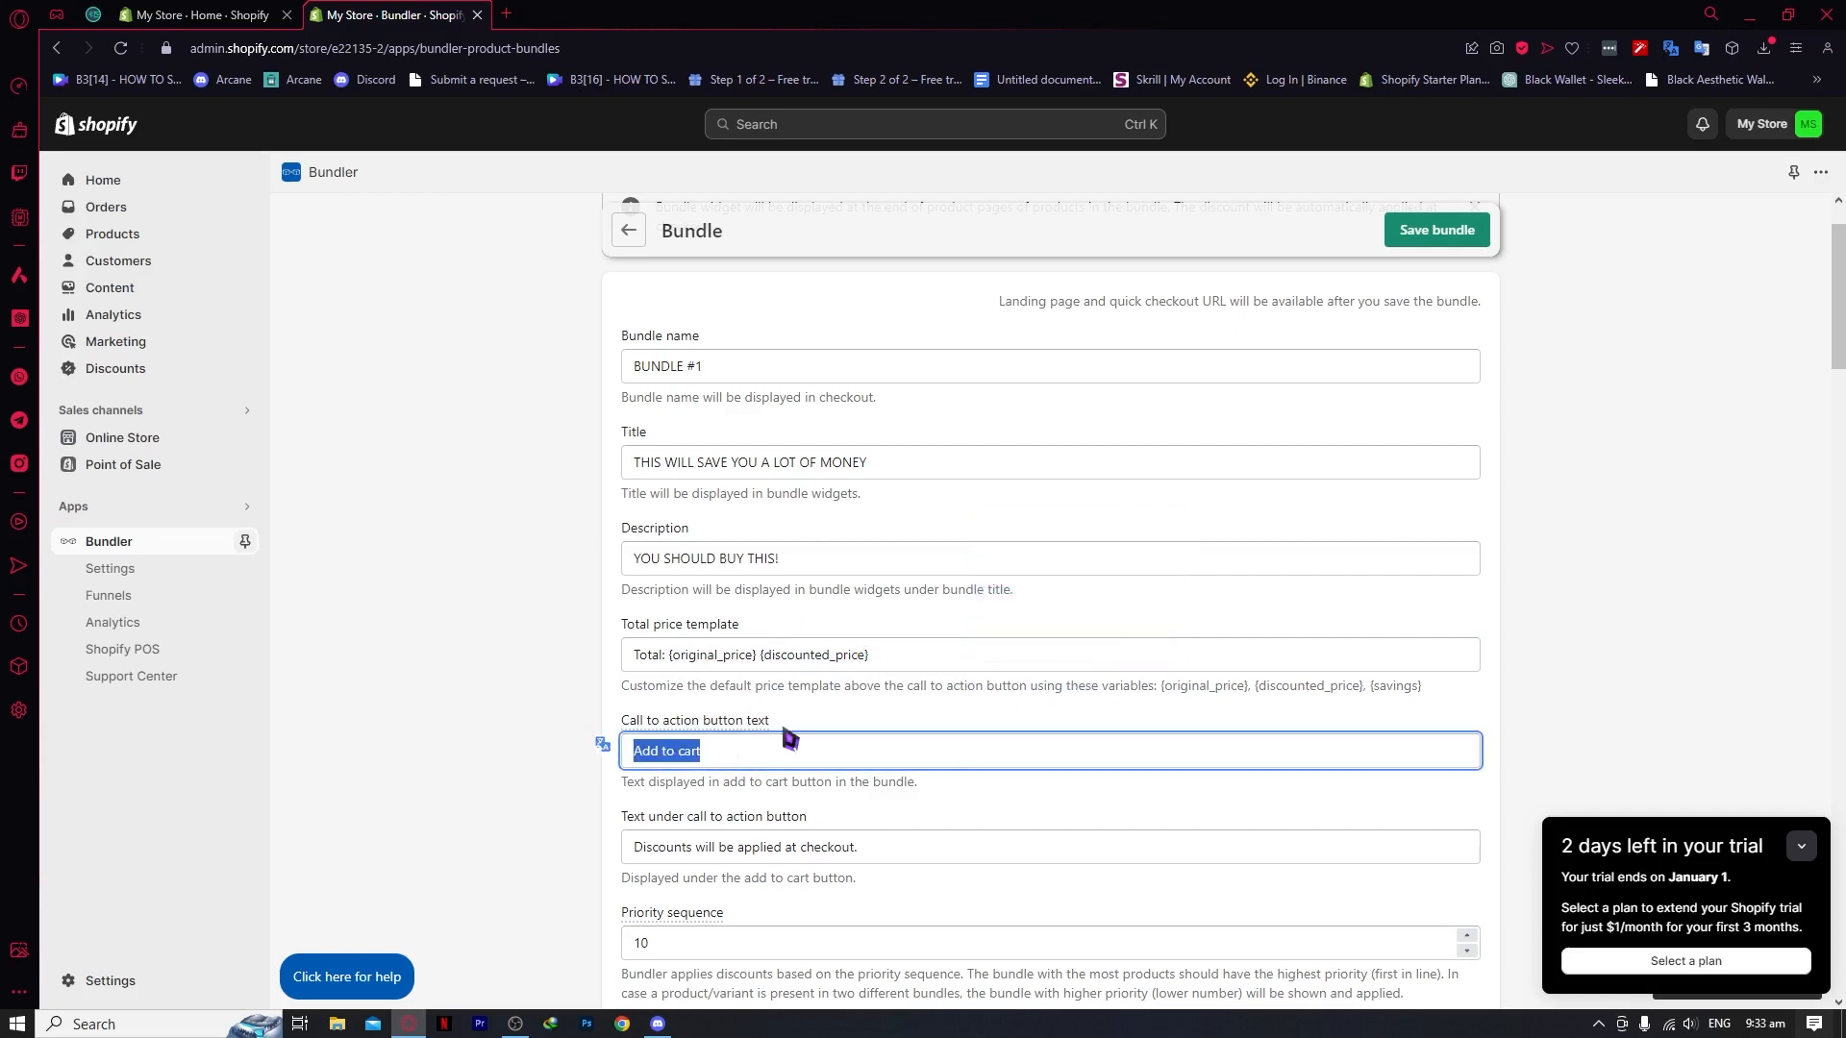
pyautogui.click(816, 750)
pyautogui.scroll(-2, 798, 751)
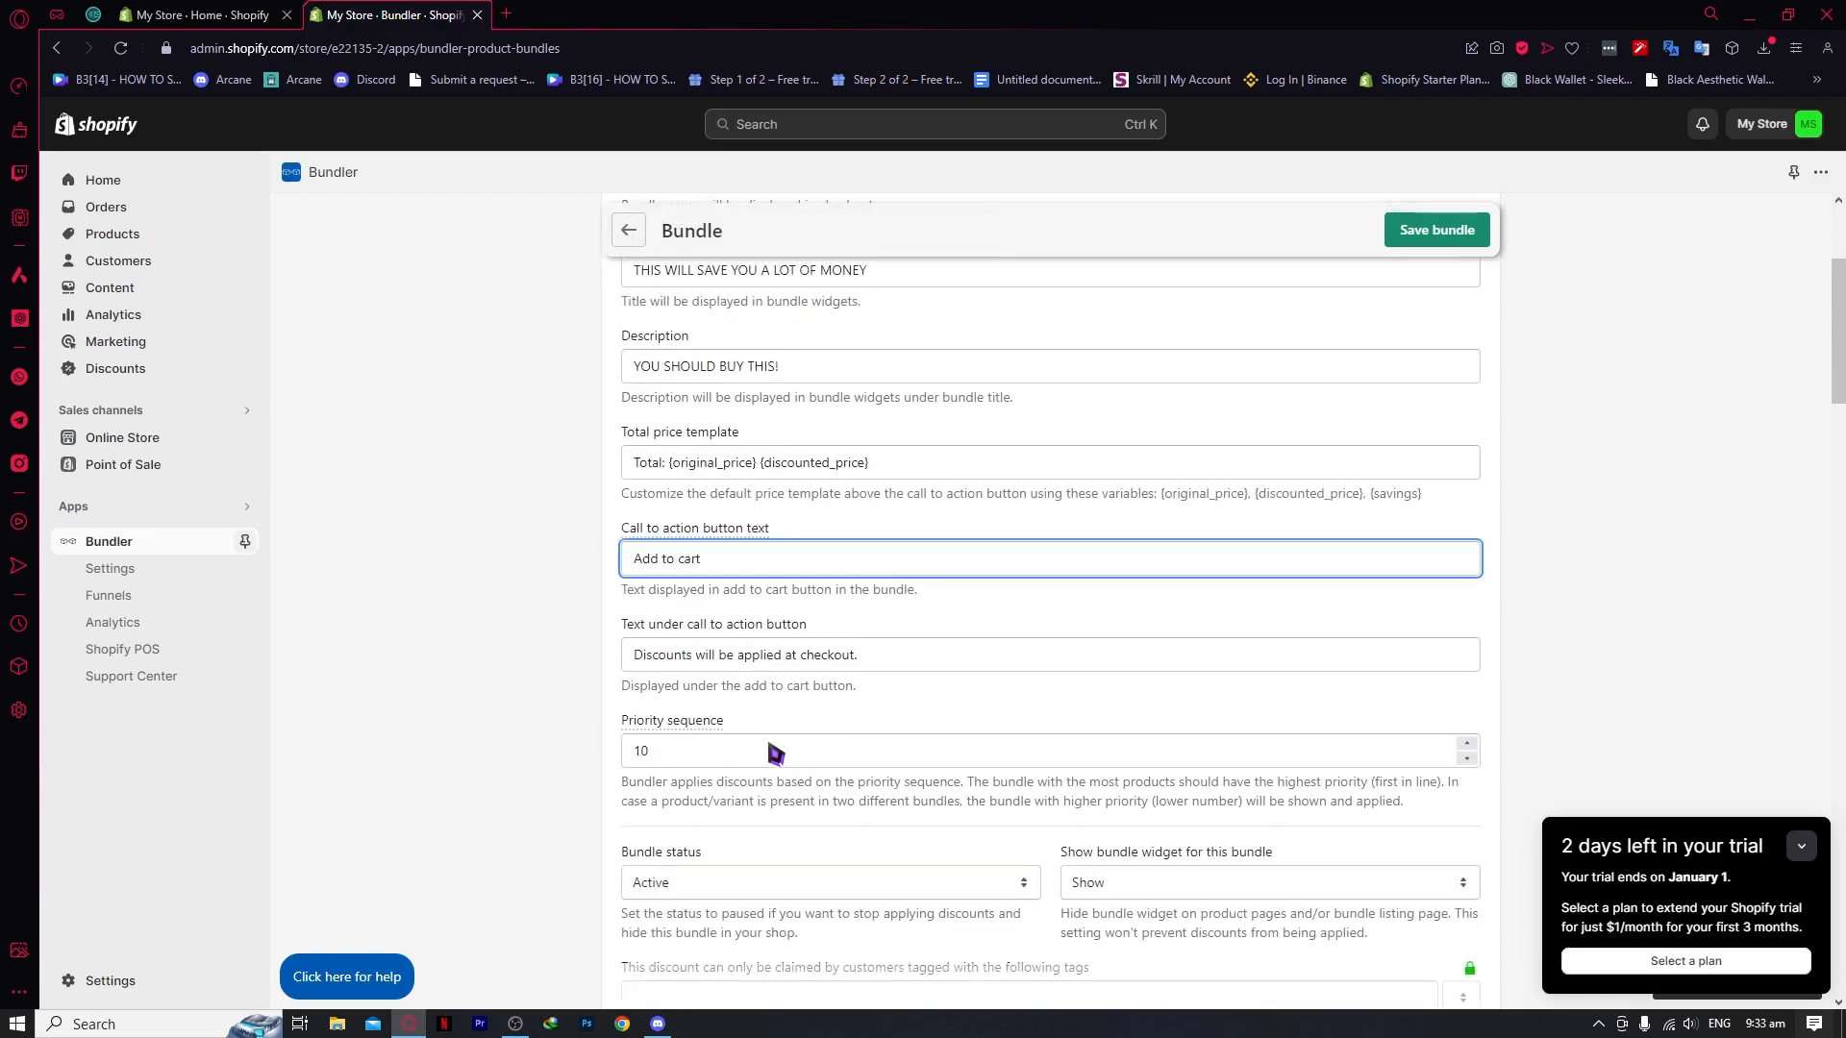
# Step: Replace the bundle's call to action button text with "BUY NOW"
pyautogui.press('BackSpace')
pyautogui.press('BackSpace')
pyautogui.press('BackSpace')
pyautogui.press('BackSpace')
pyautogui.press('BackSpace')
pyautogui.press('BackSpace')
pyautogui.write('BU')
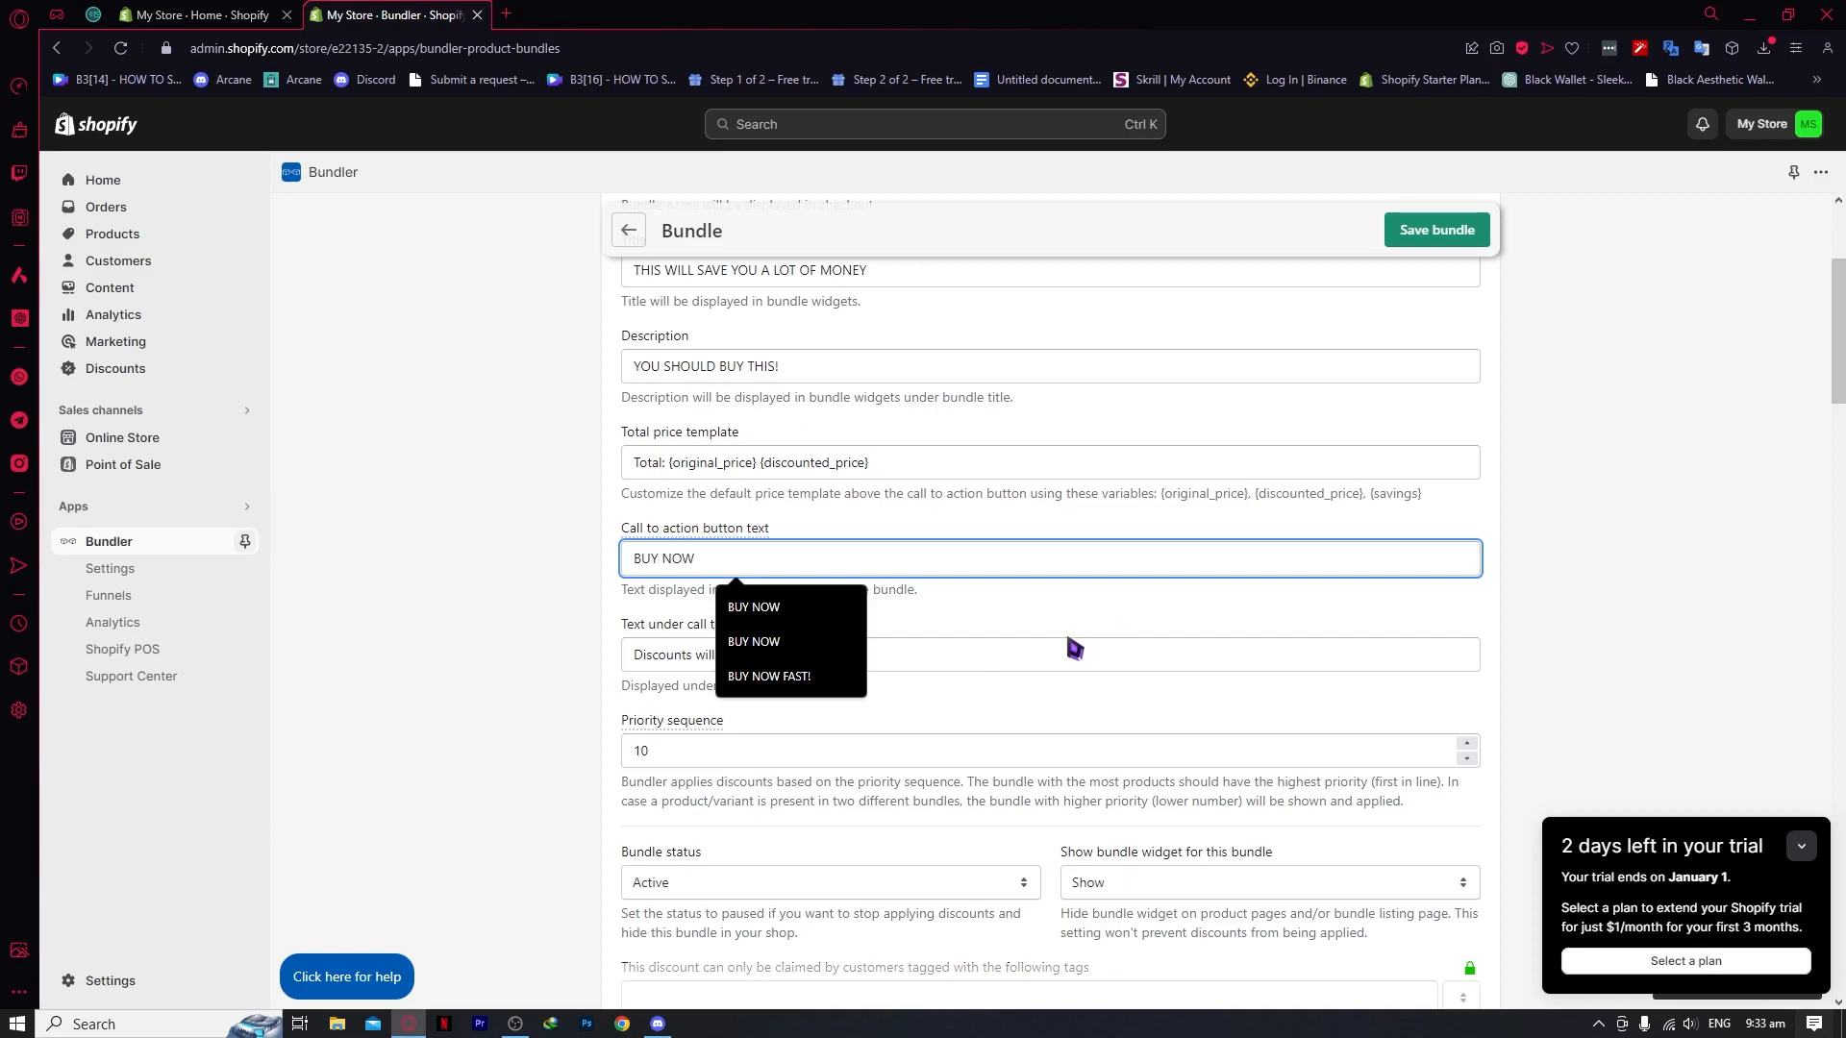
pyautogui.write('Y NOW')
pyautogui.click(1036, 635)
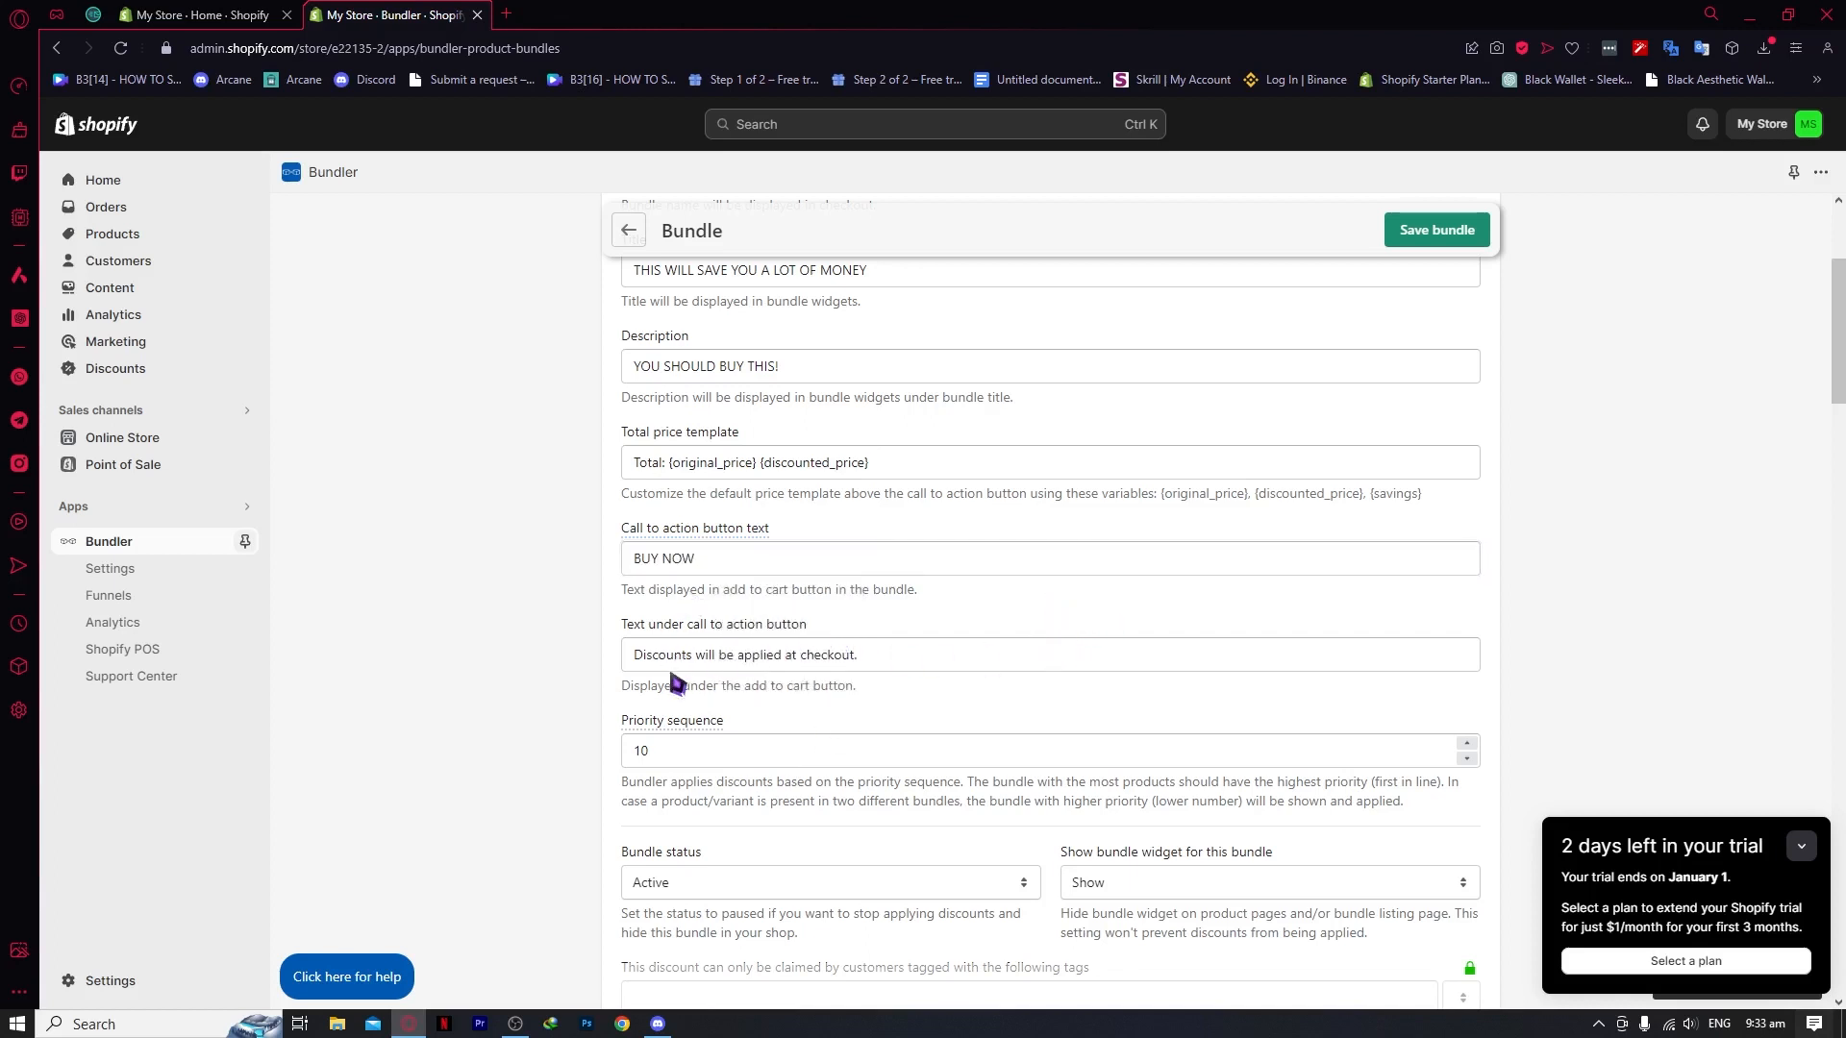
# Step: Change the text under the call to action button to "Discounts will be applied at checkout with free shipping."
pyautogui.click(895, 662)
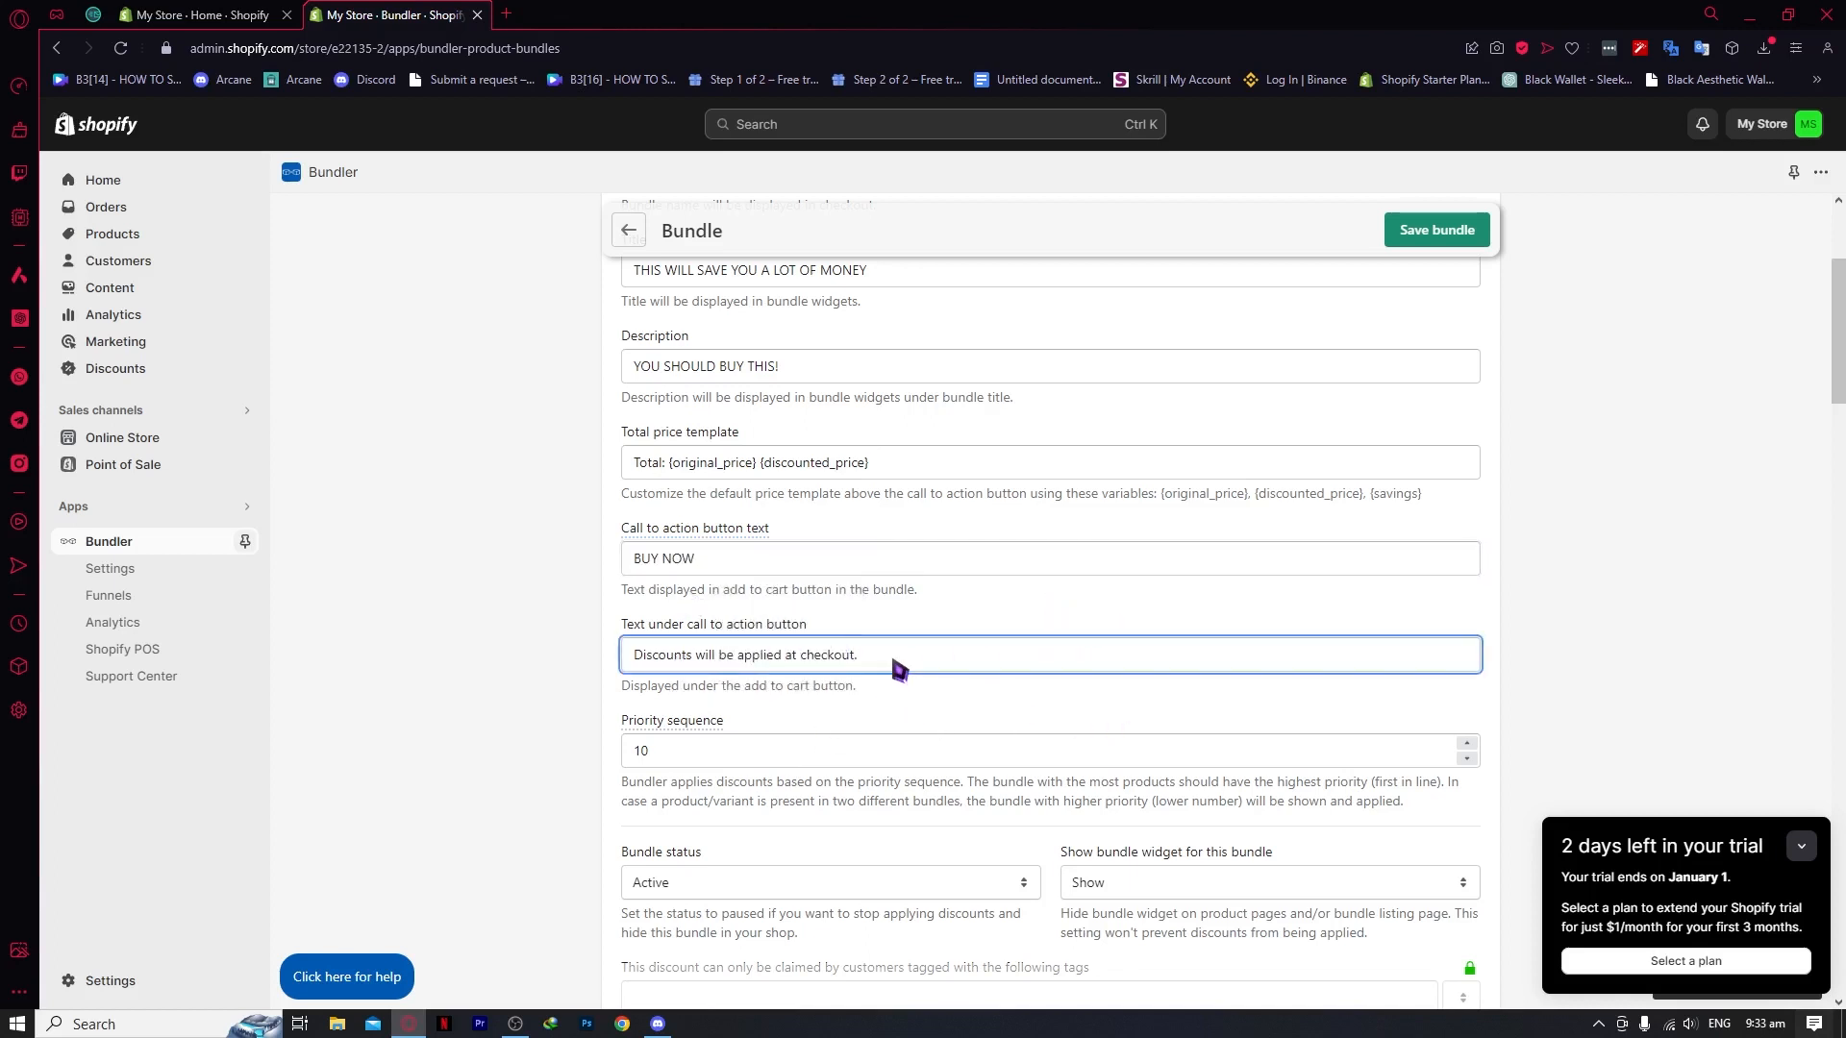
pyautogui.press('BackSpace')
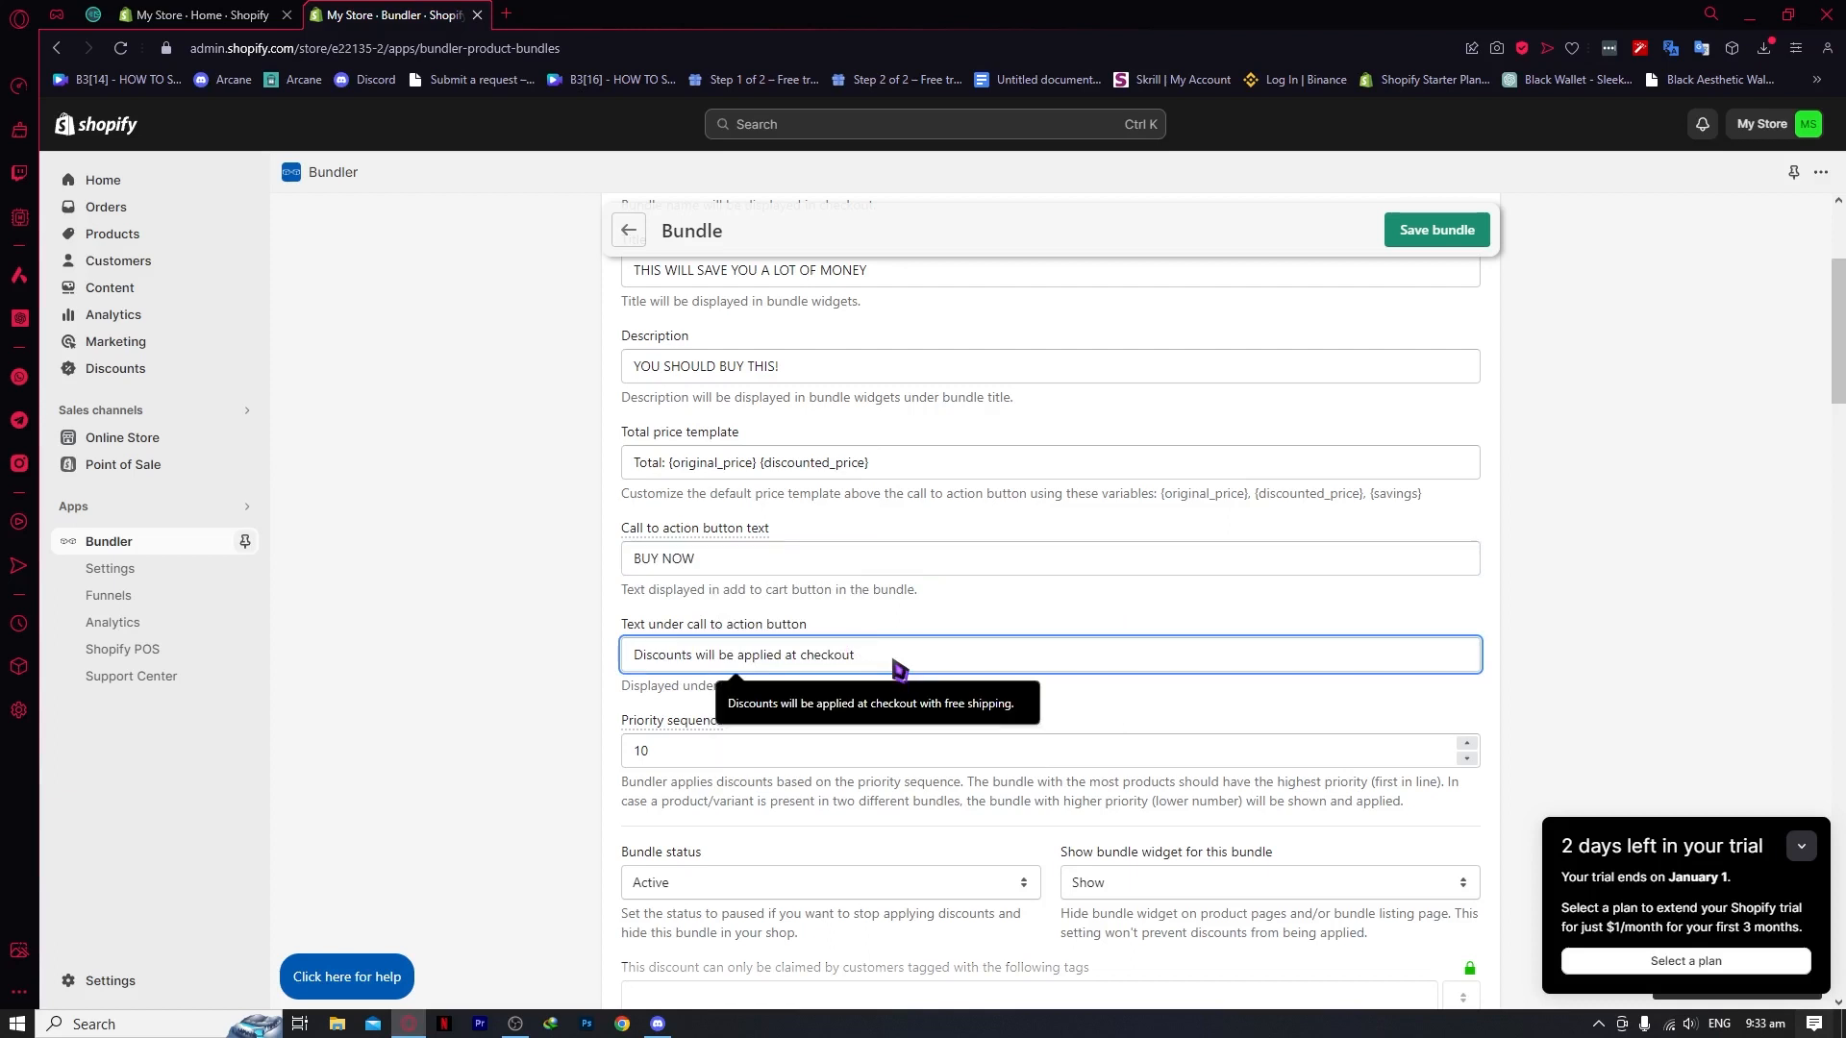
pyautogui.write('with free shipping.')
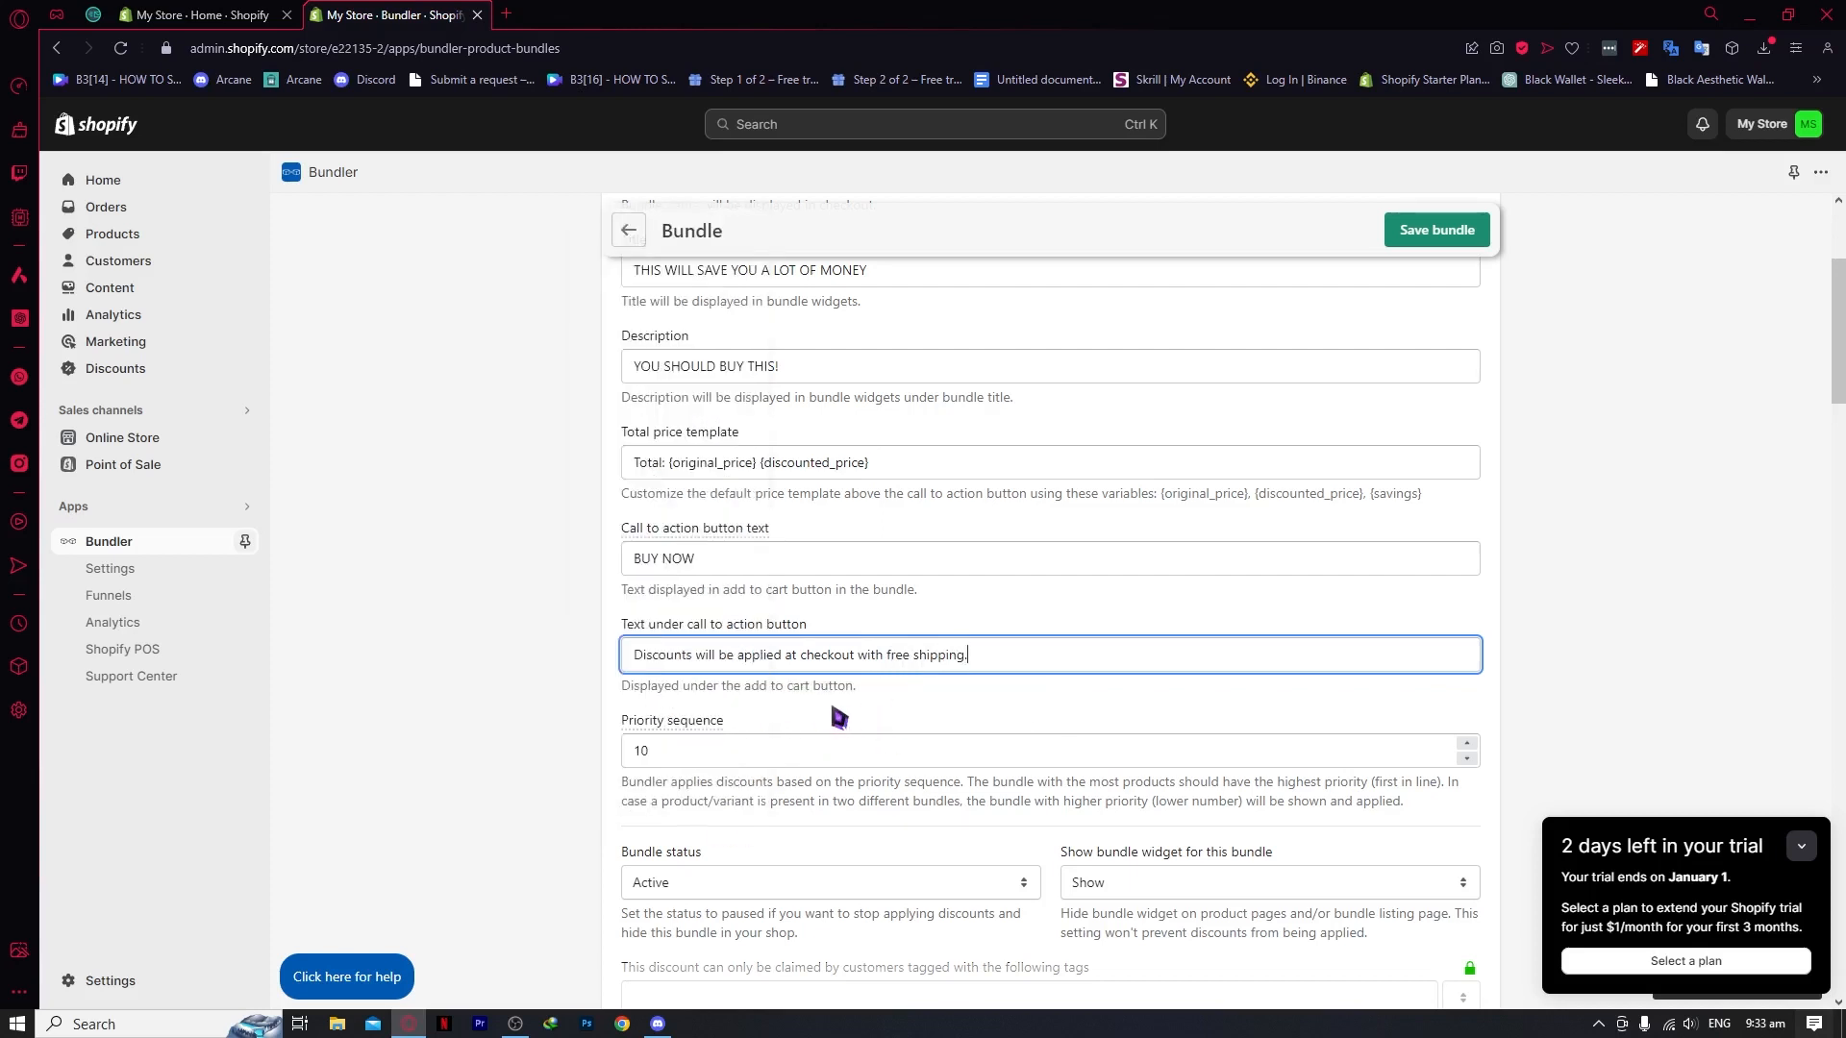
pyautogui.click(755, 735)
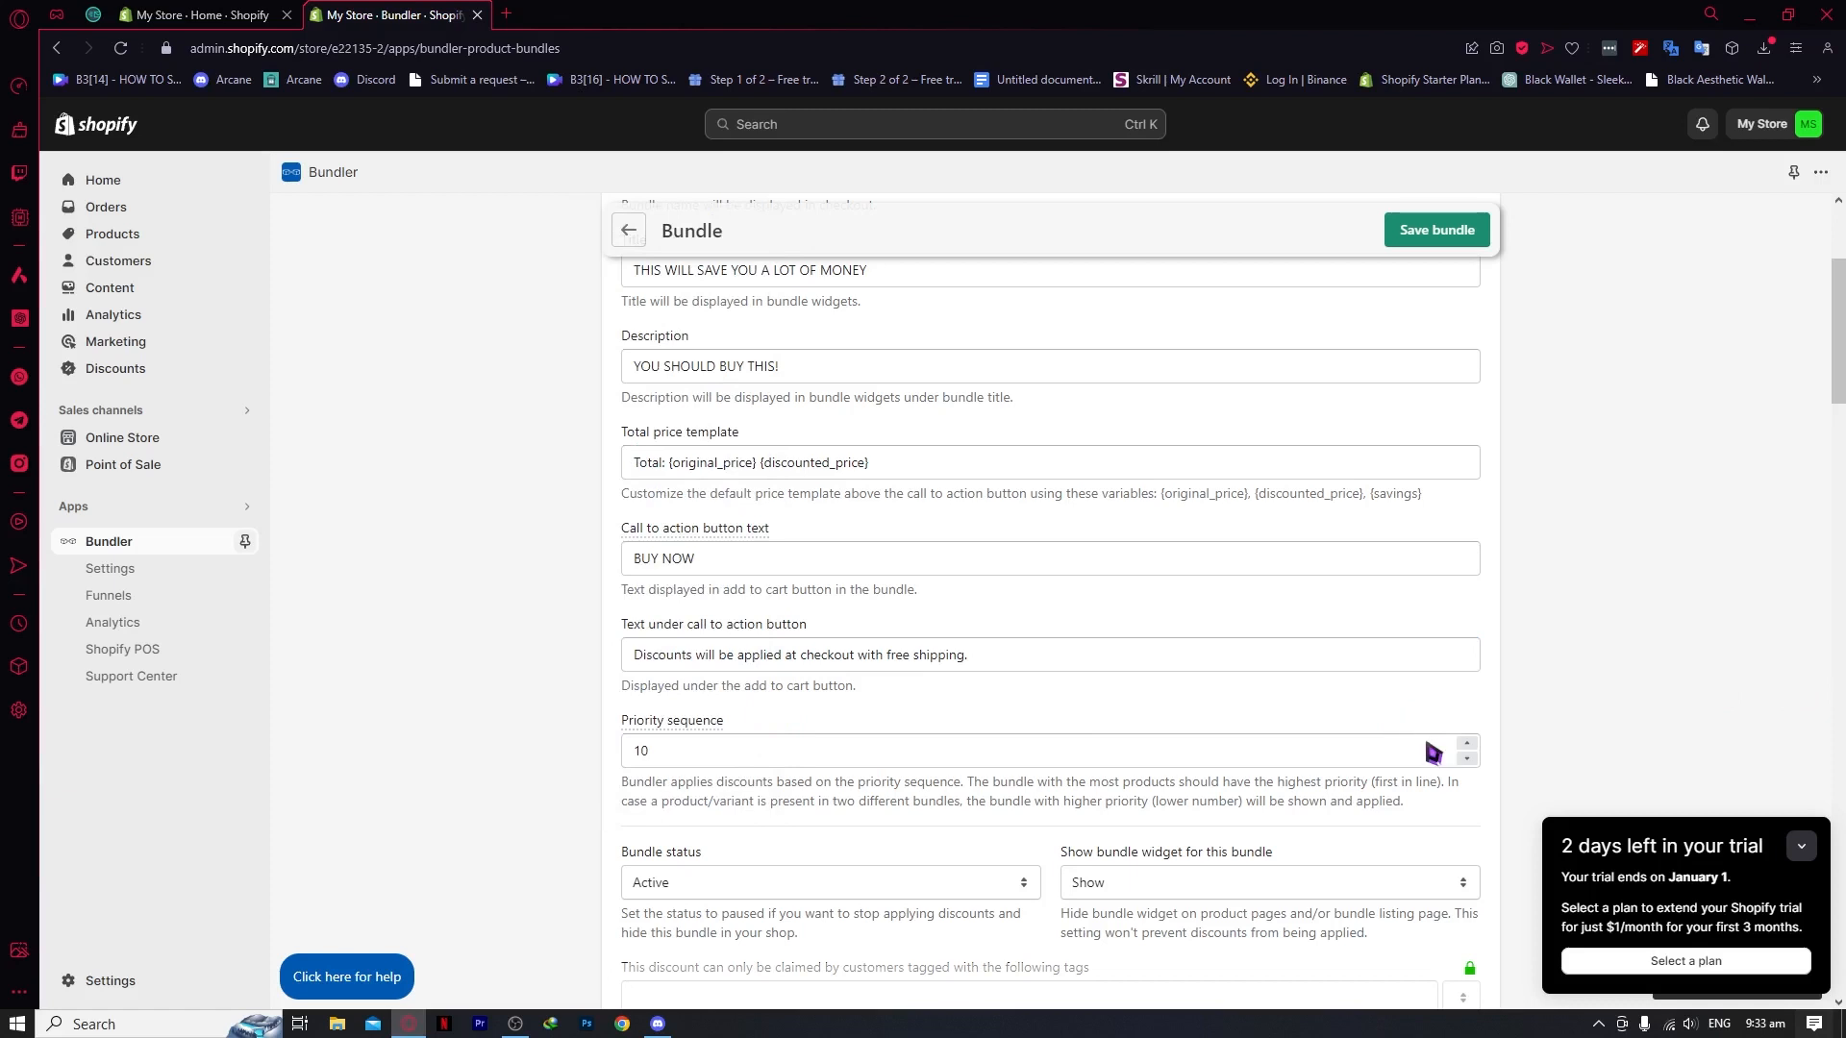
# Step: Set the bundle's priority sequence to 1
pyautogui.click(1465, 759)
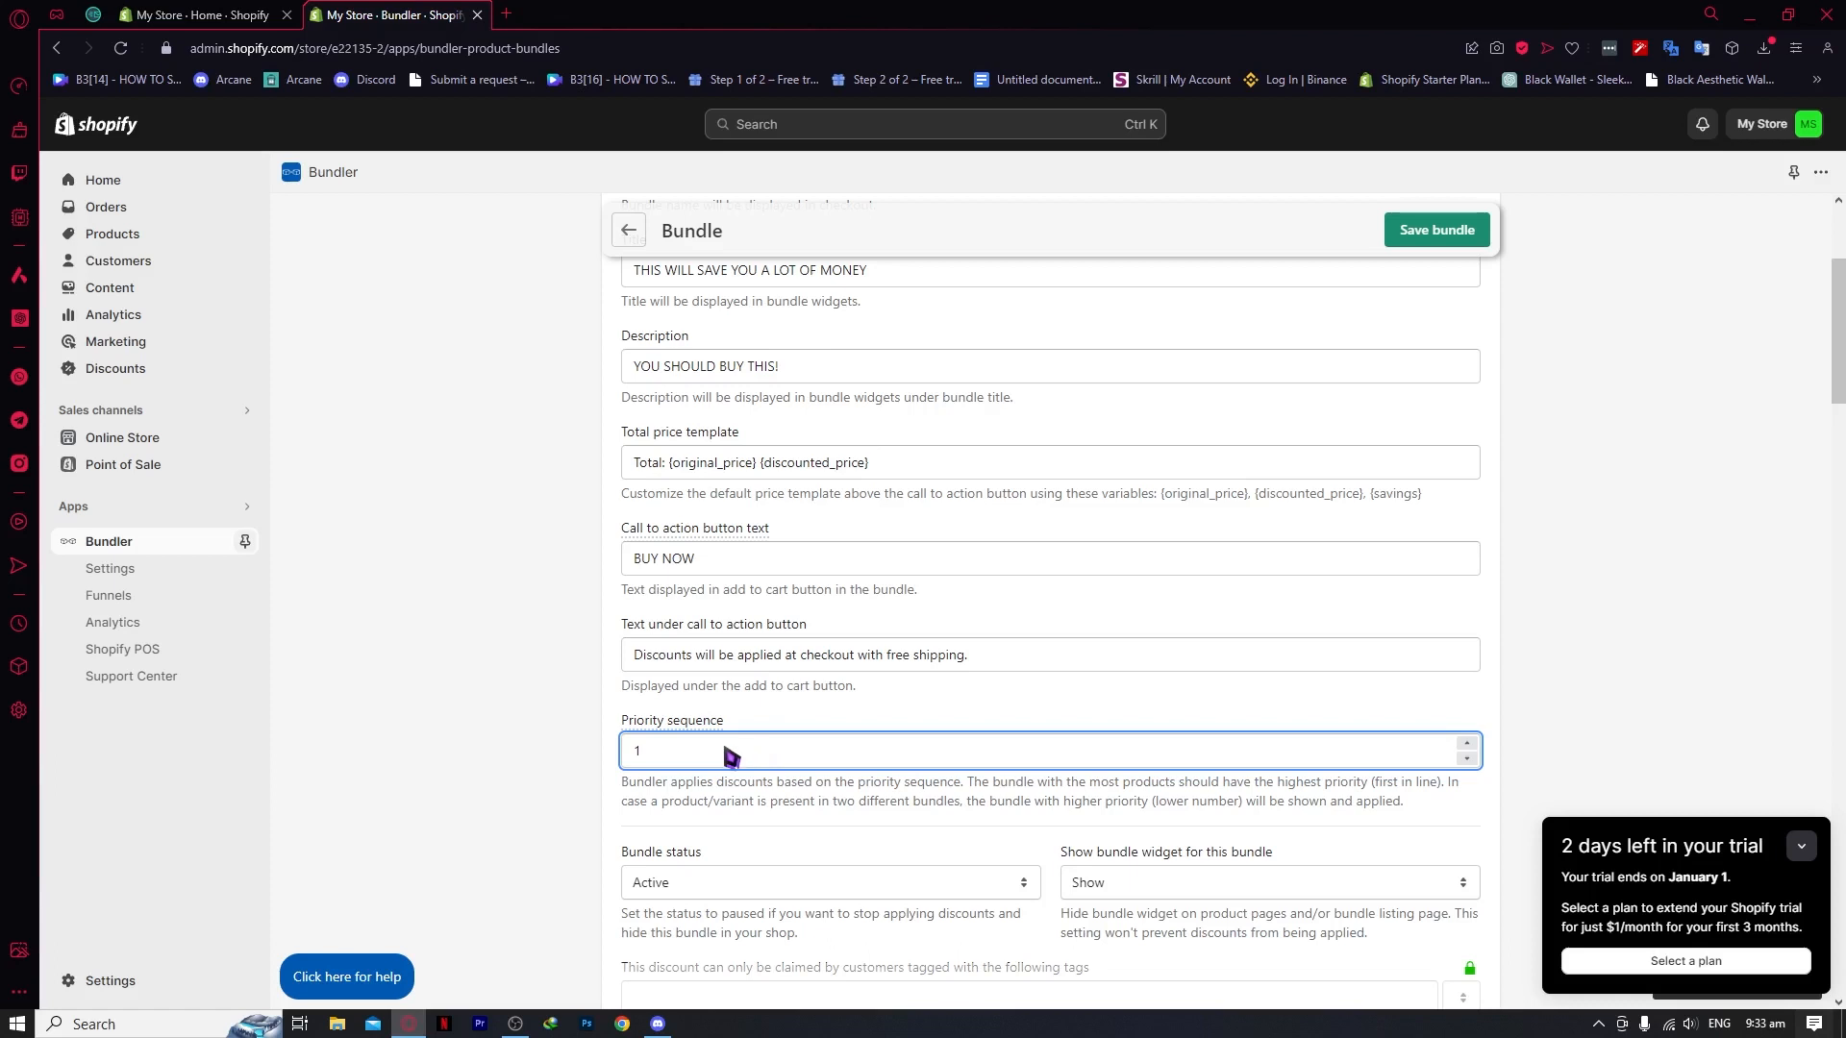
pyautogui.click(1468, 744)
pyautogui.click(1467, 744)
# Step: Choose Active as the bundle status and keep the bundle widget set to Show
pyautogui.scroll(-3, 923, 795)
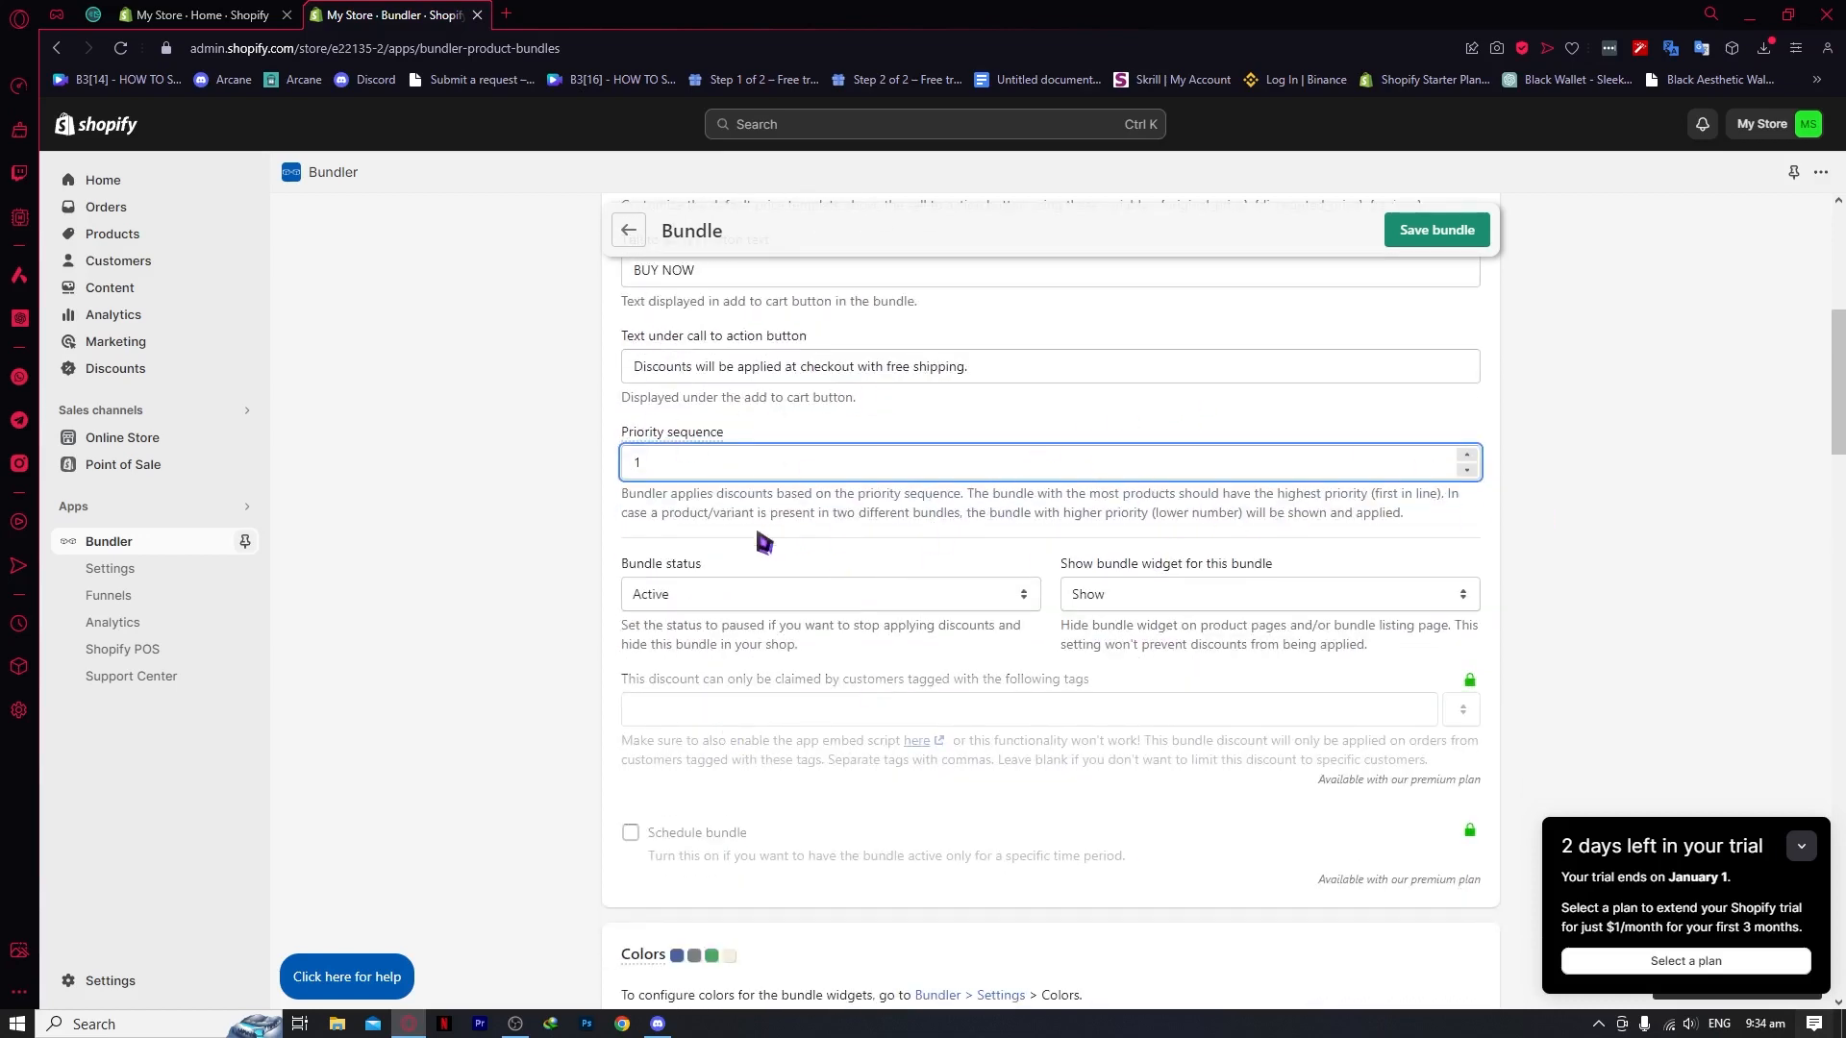
pyautogui.click(716, 602)
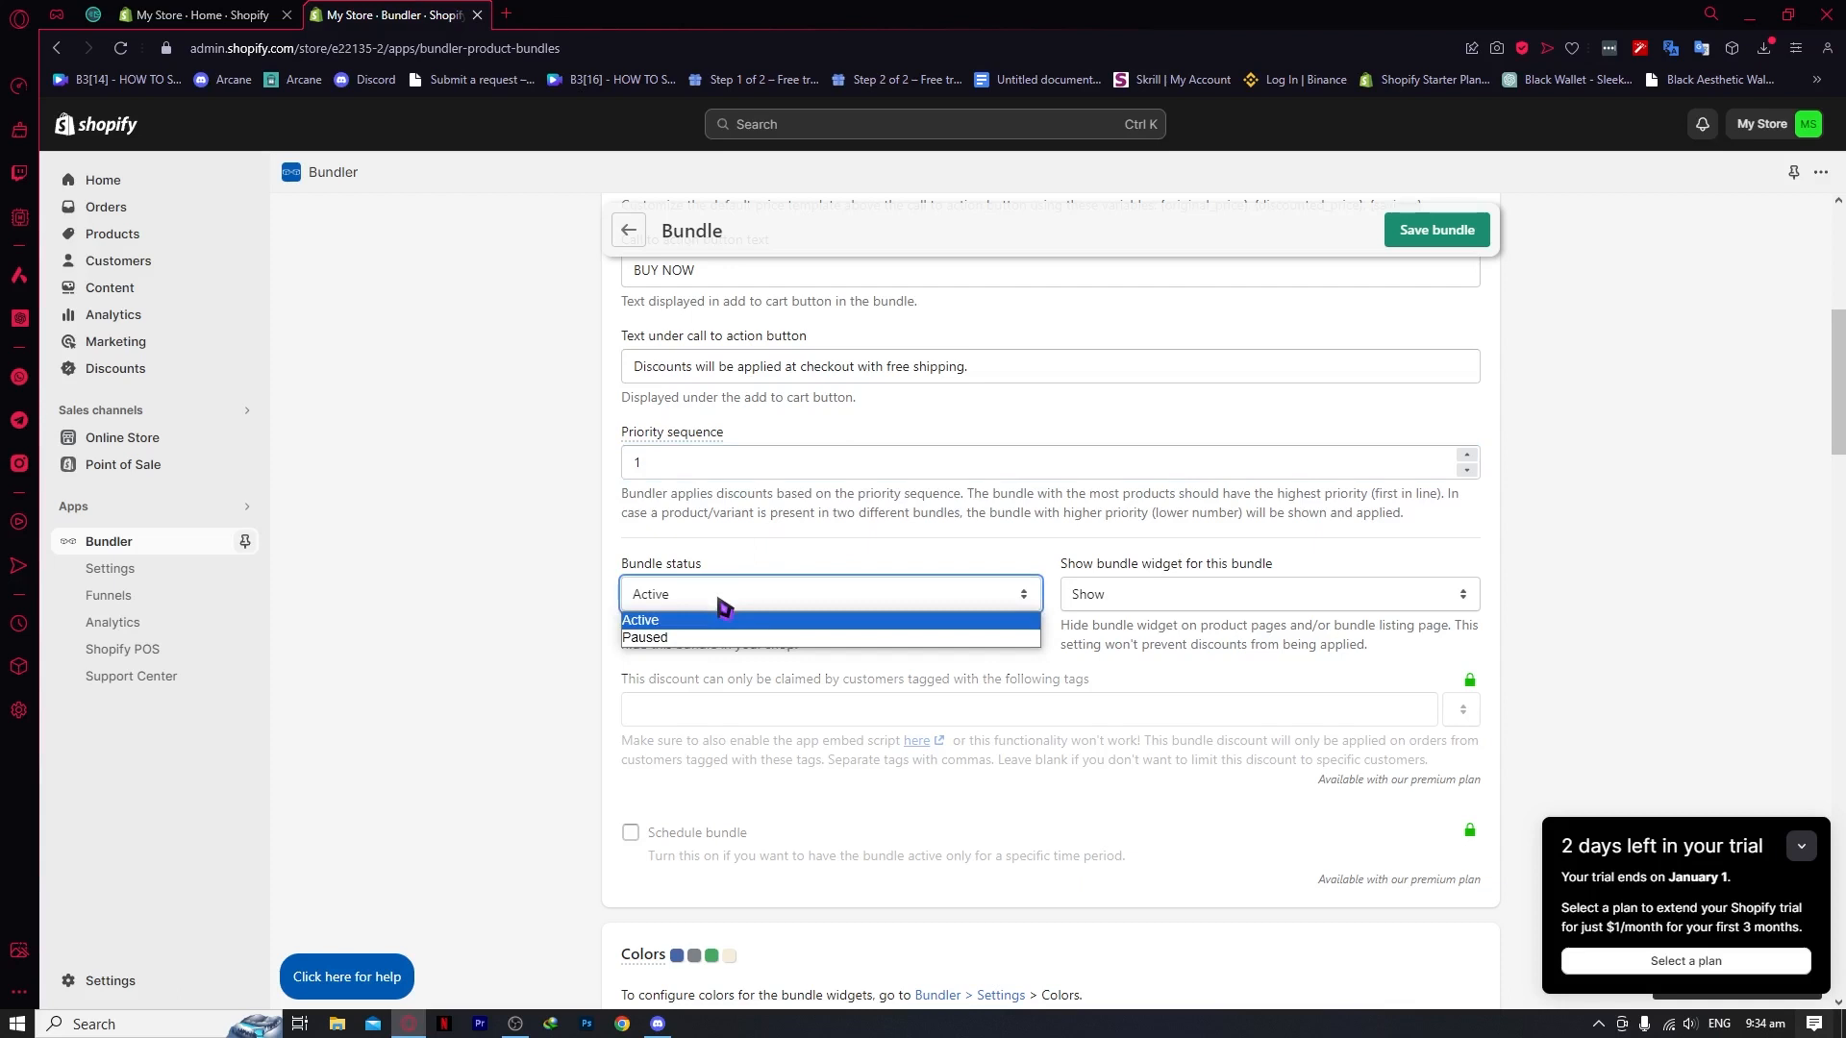
pyautogui.click(651, 625)
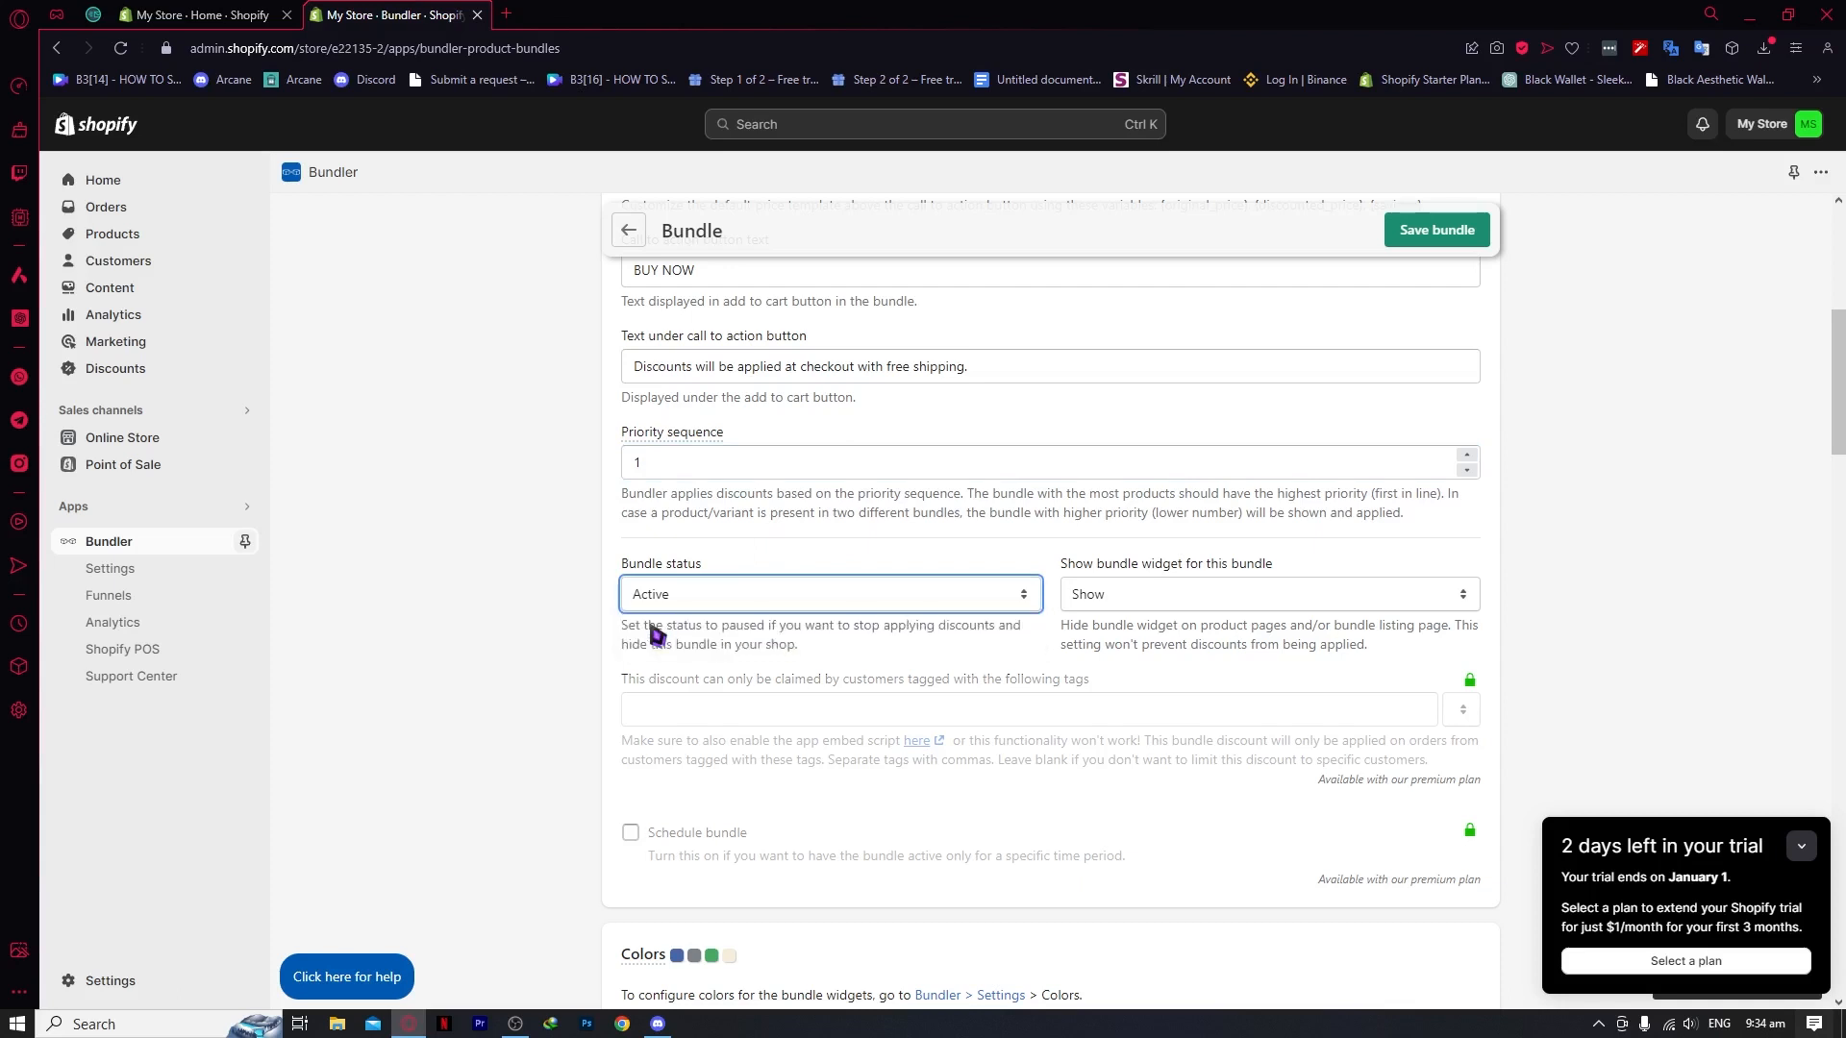
pyautogui.click(1072, 596)
pyautogui.click(1110, 595)
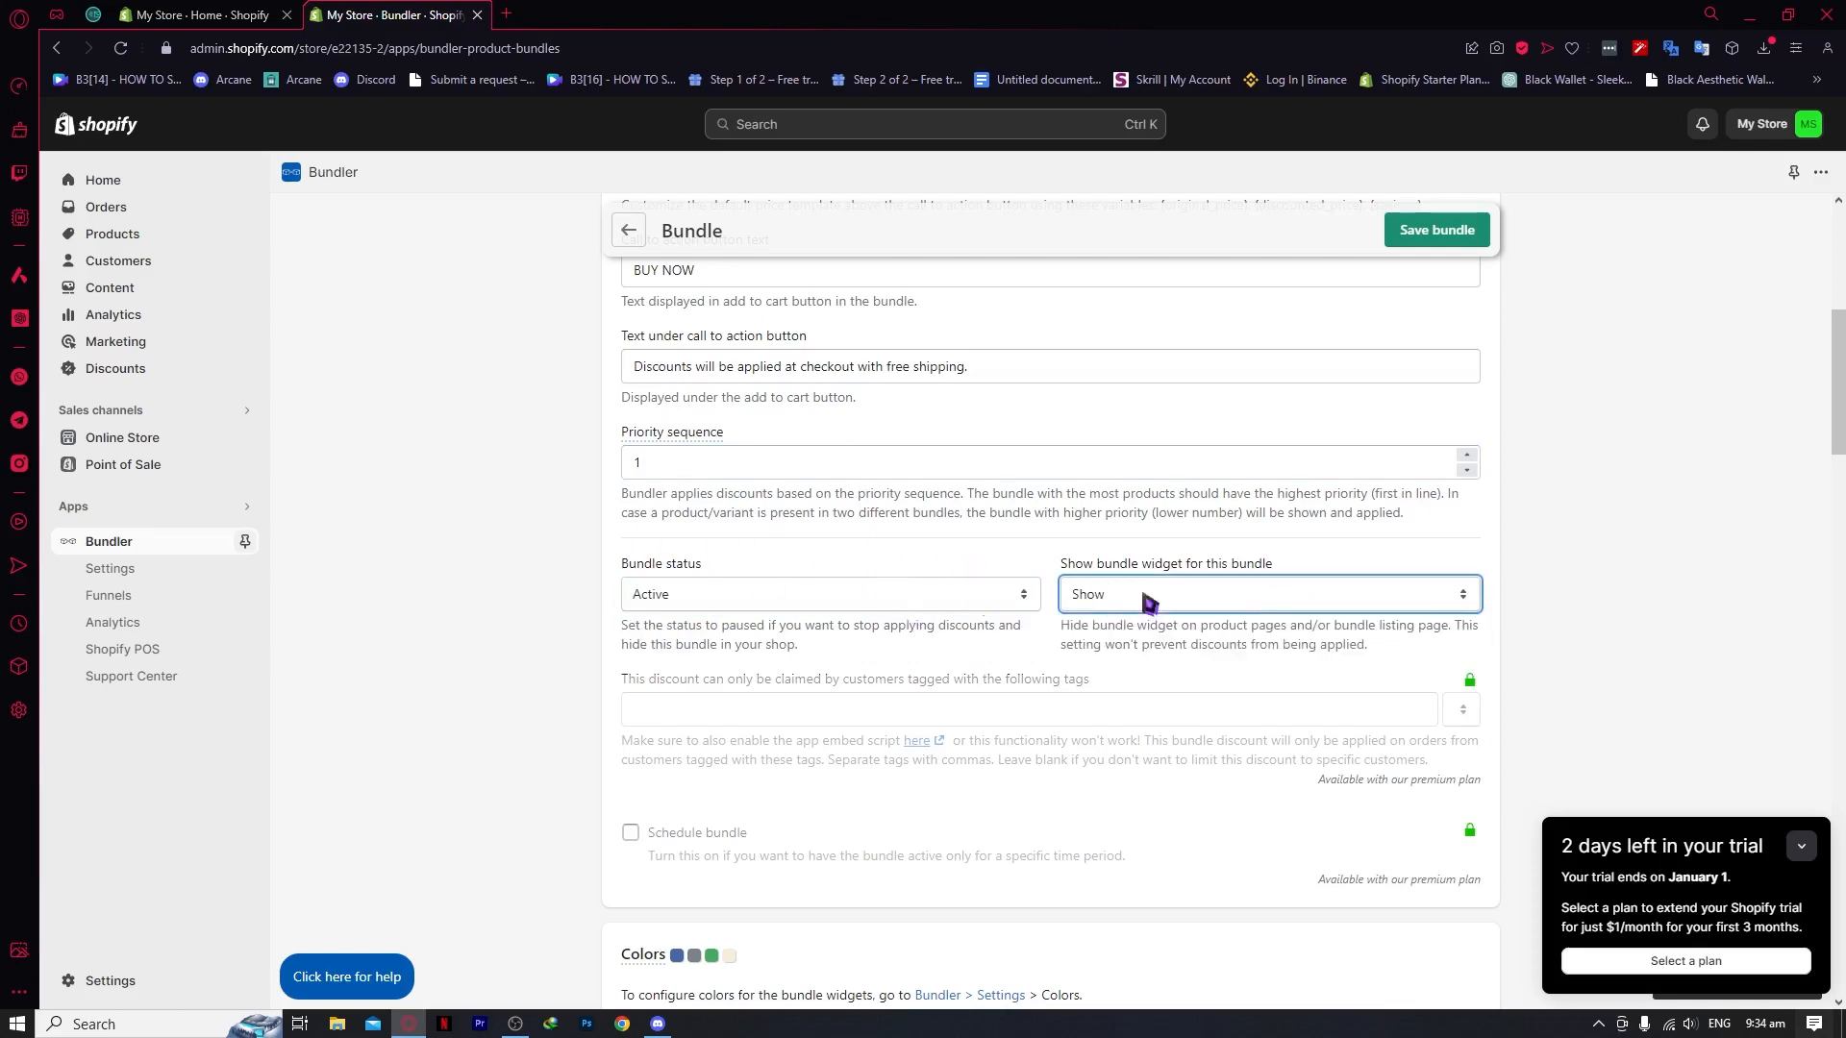
# Step: Try a fixed amount discount of 50 PHP for the bundle
pyautogui.scroll(-6, 1034, 616)
pyautogui.scroll(4, 1033, 615)
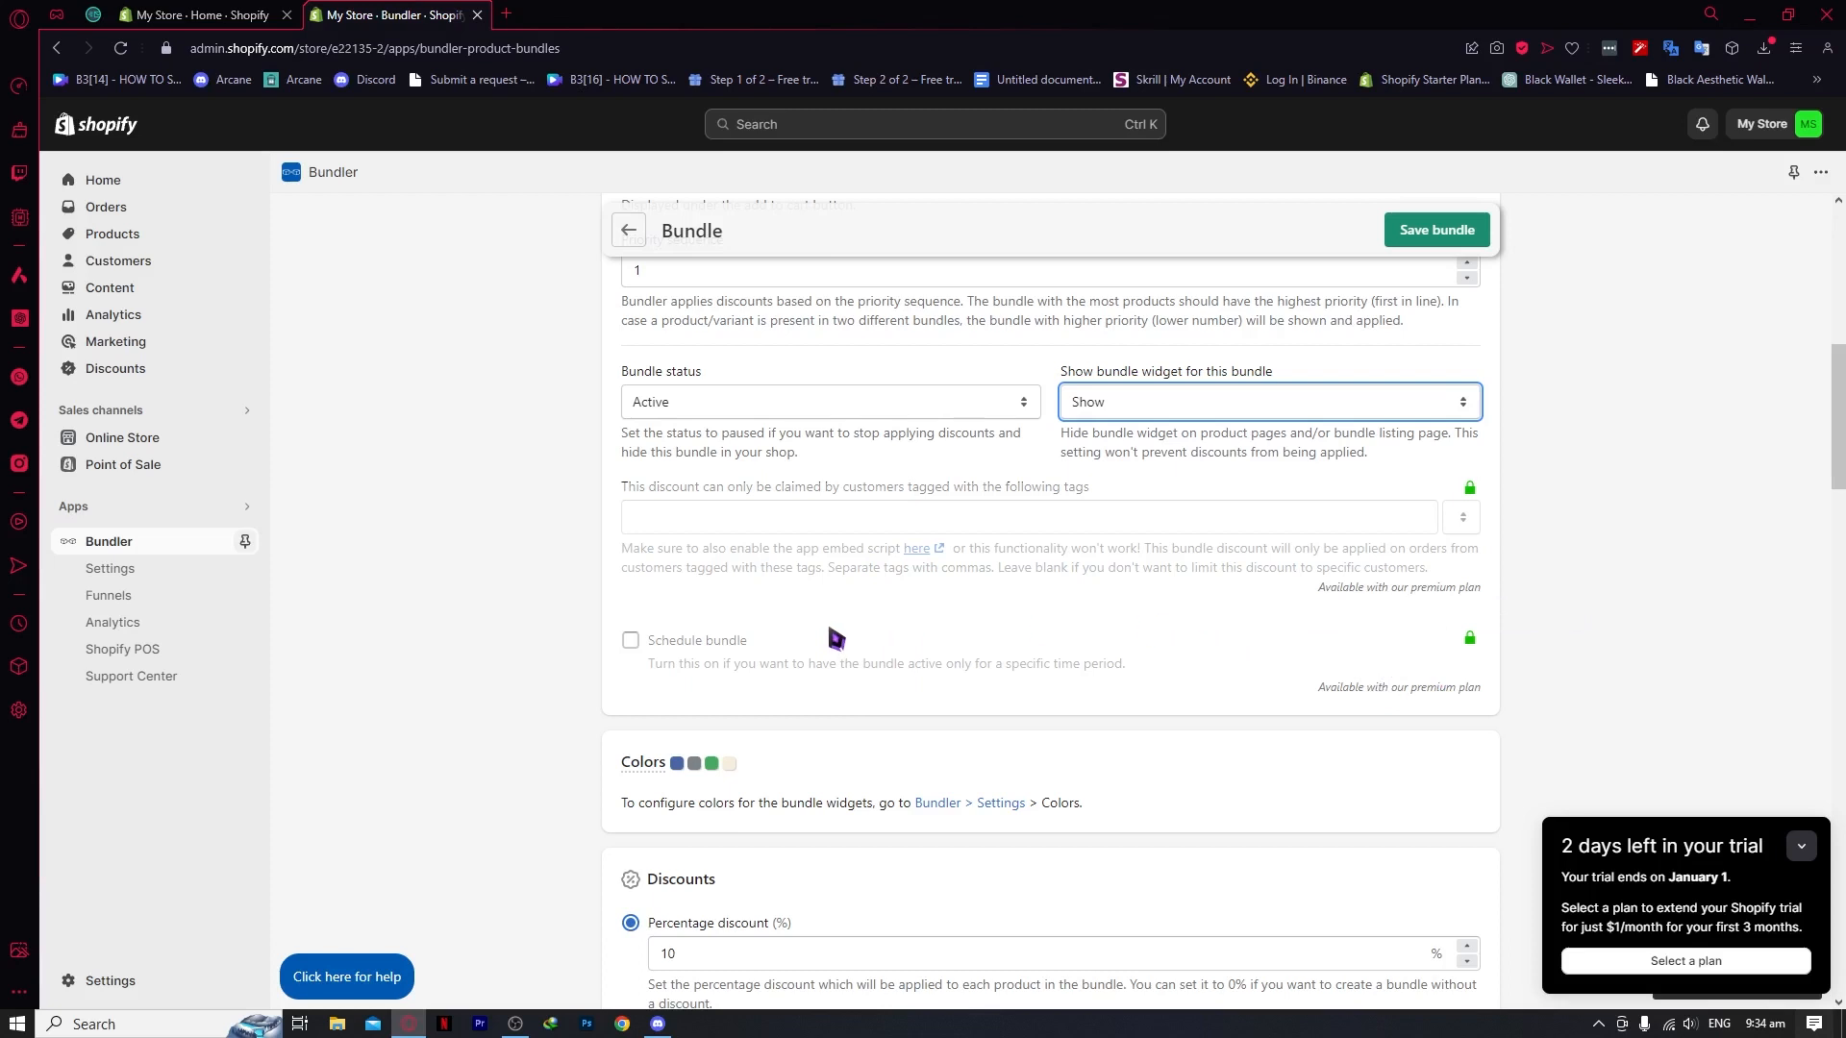
pyautogui.scroll(-2, 914, 754)
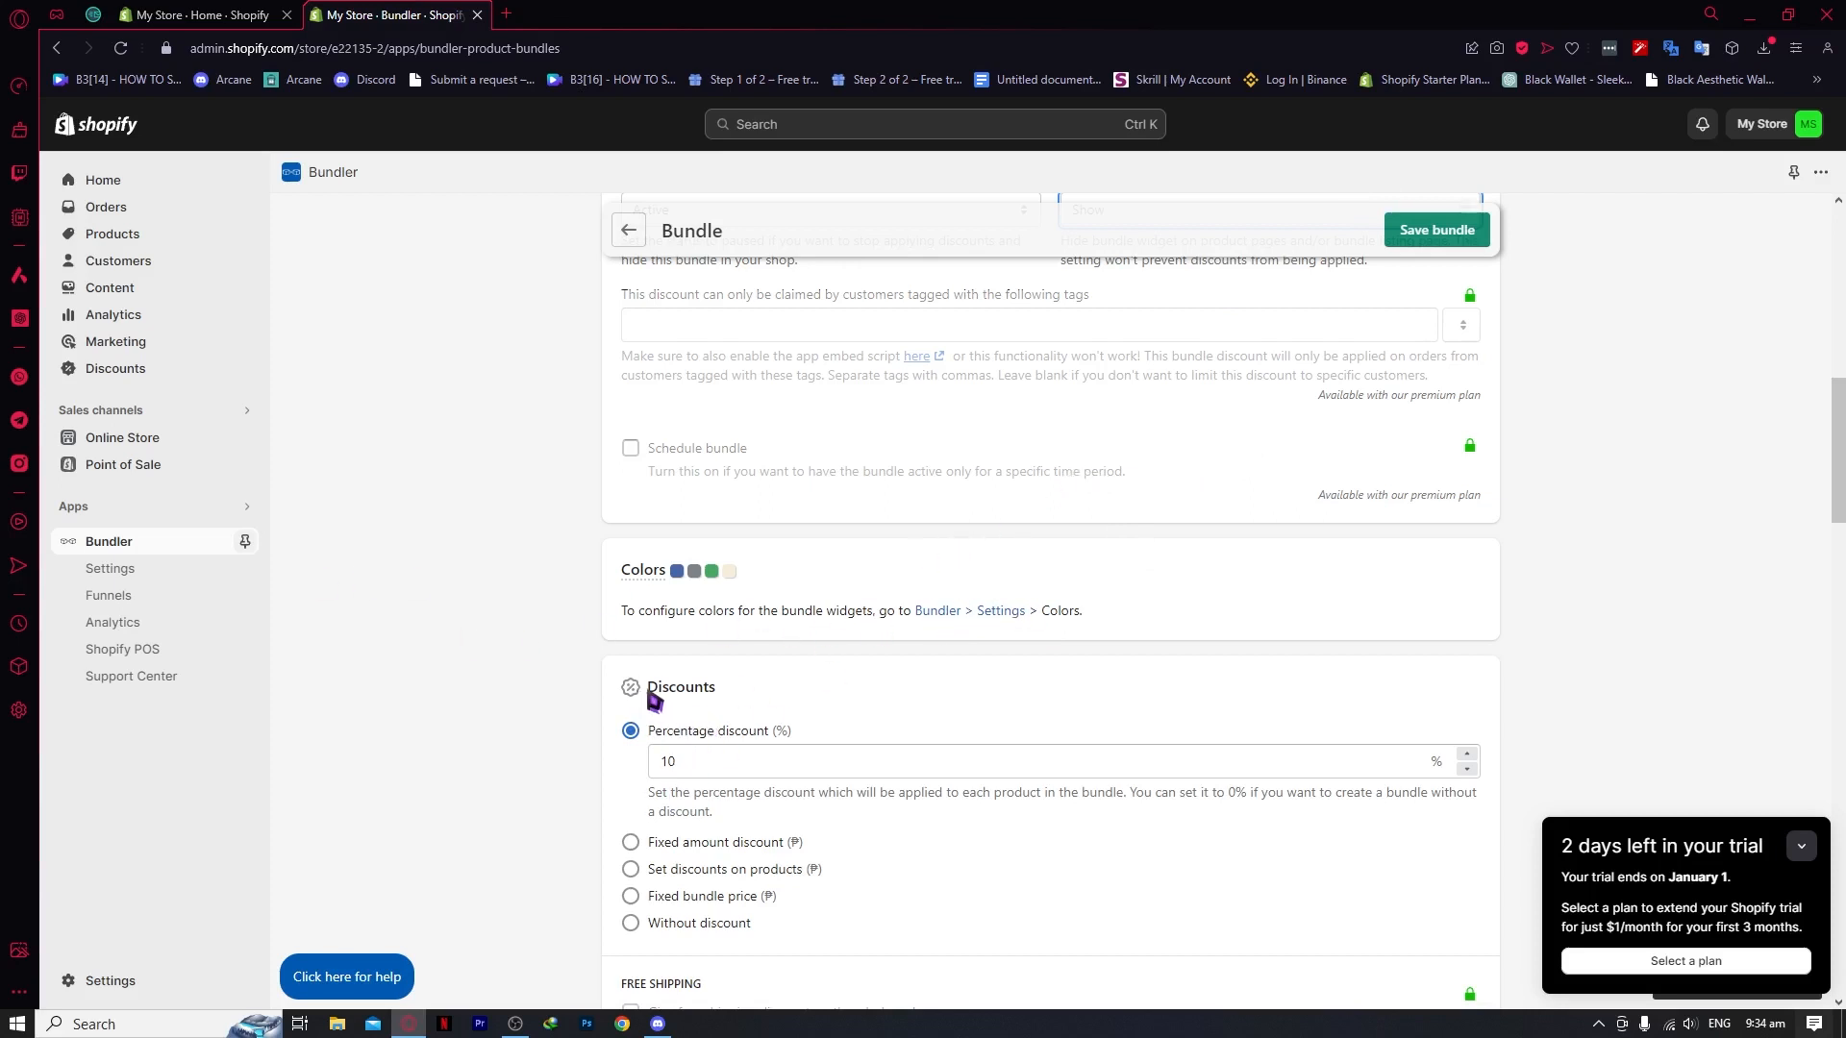
pyautogui.scroll(-2, 634, 692)
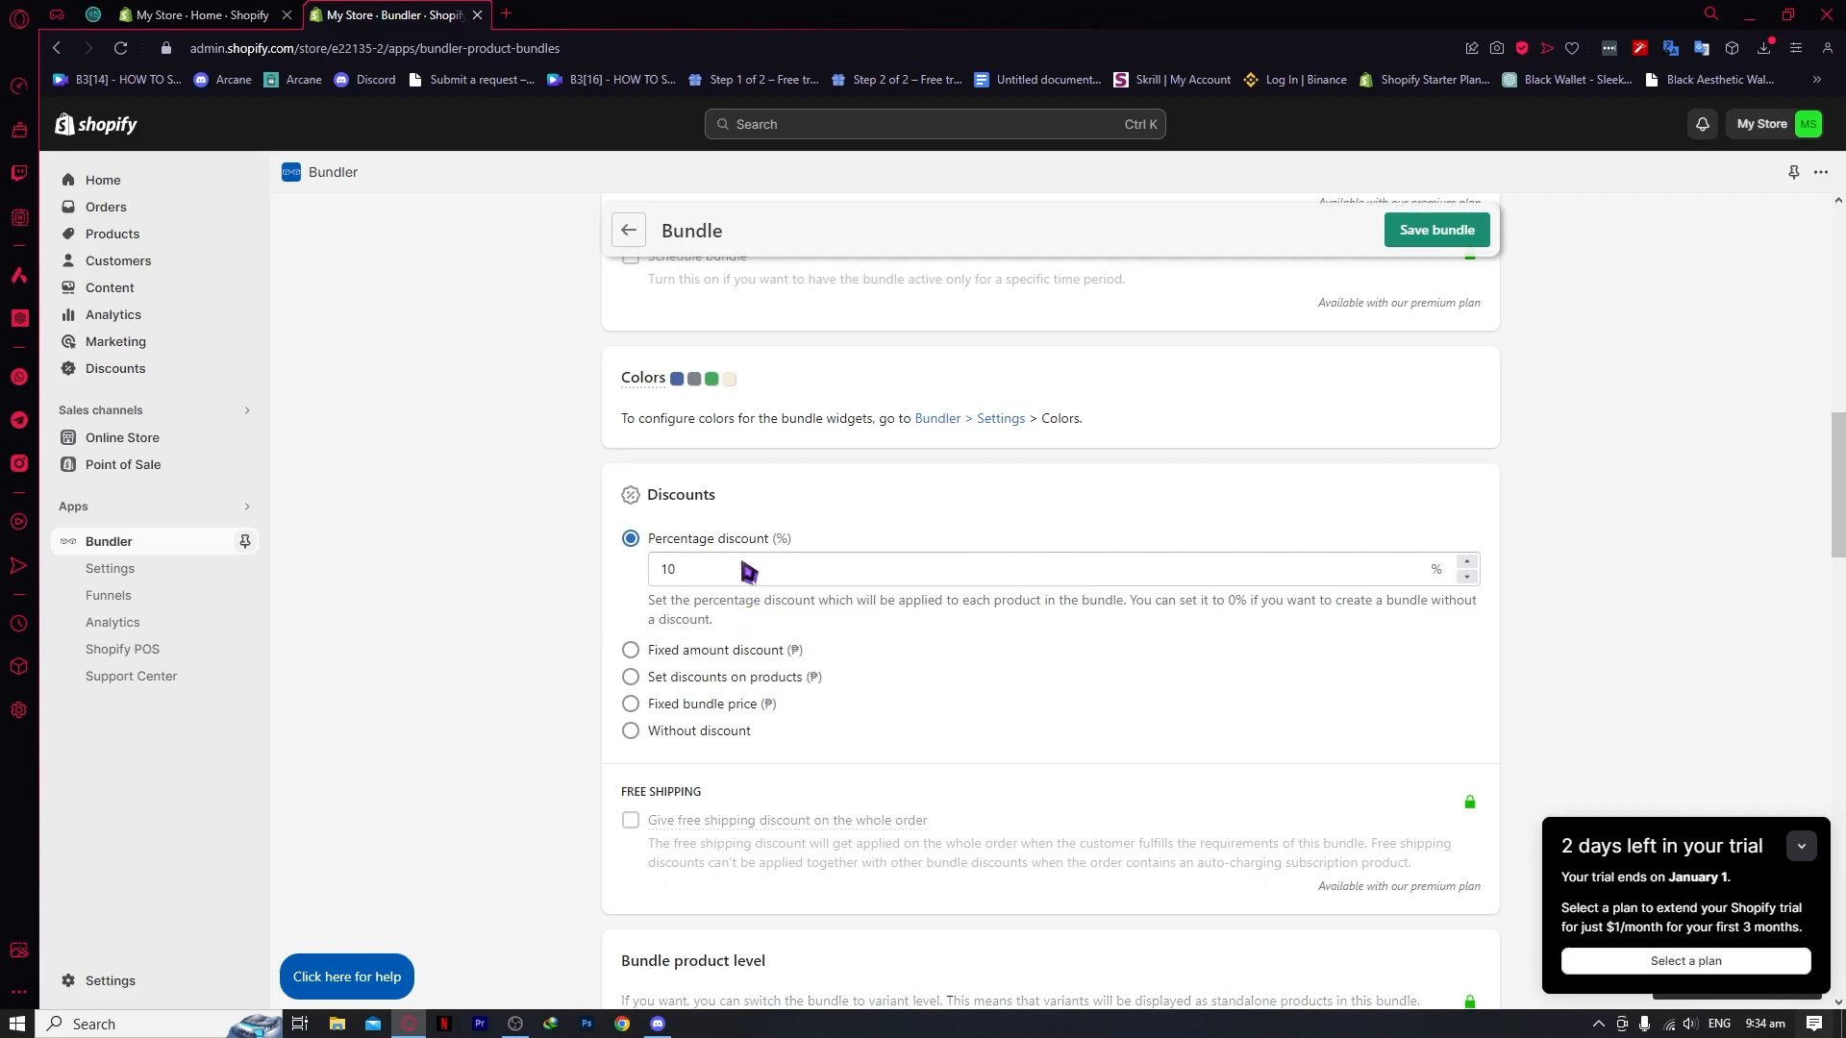
pyautogui.click(714, 650)
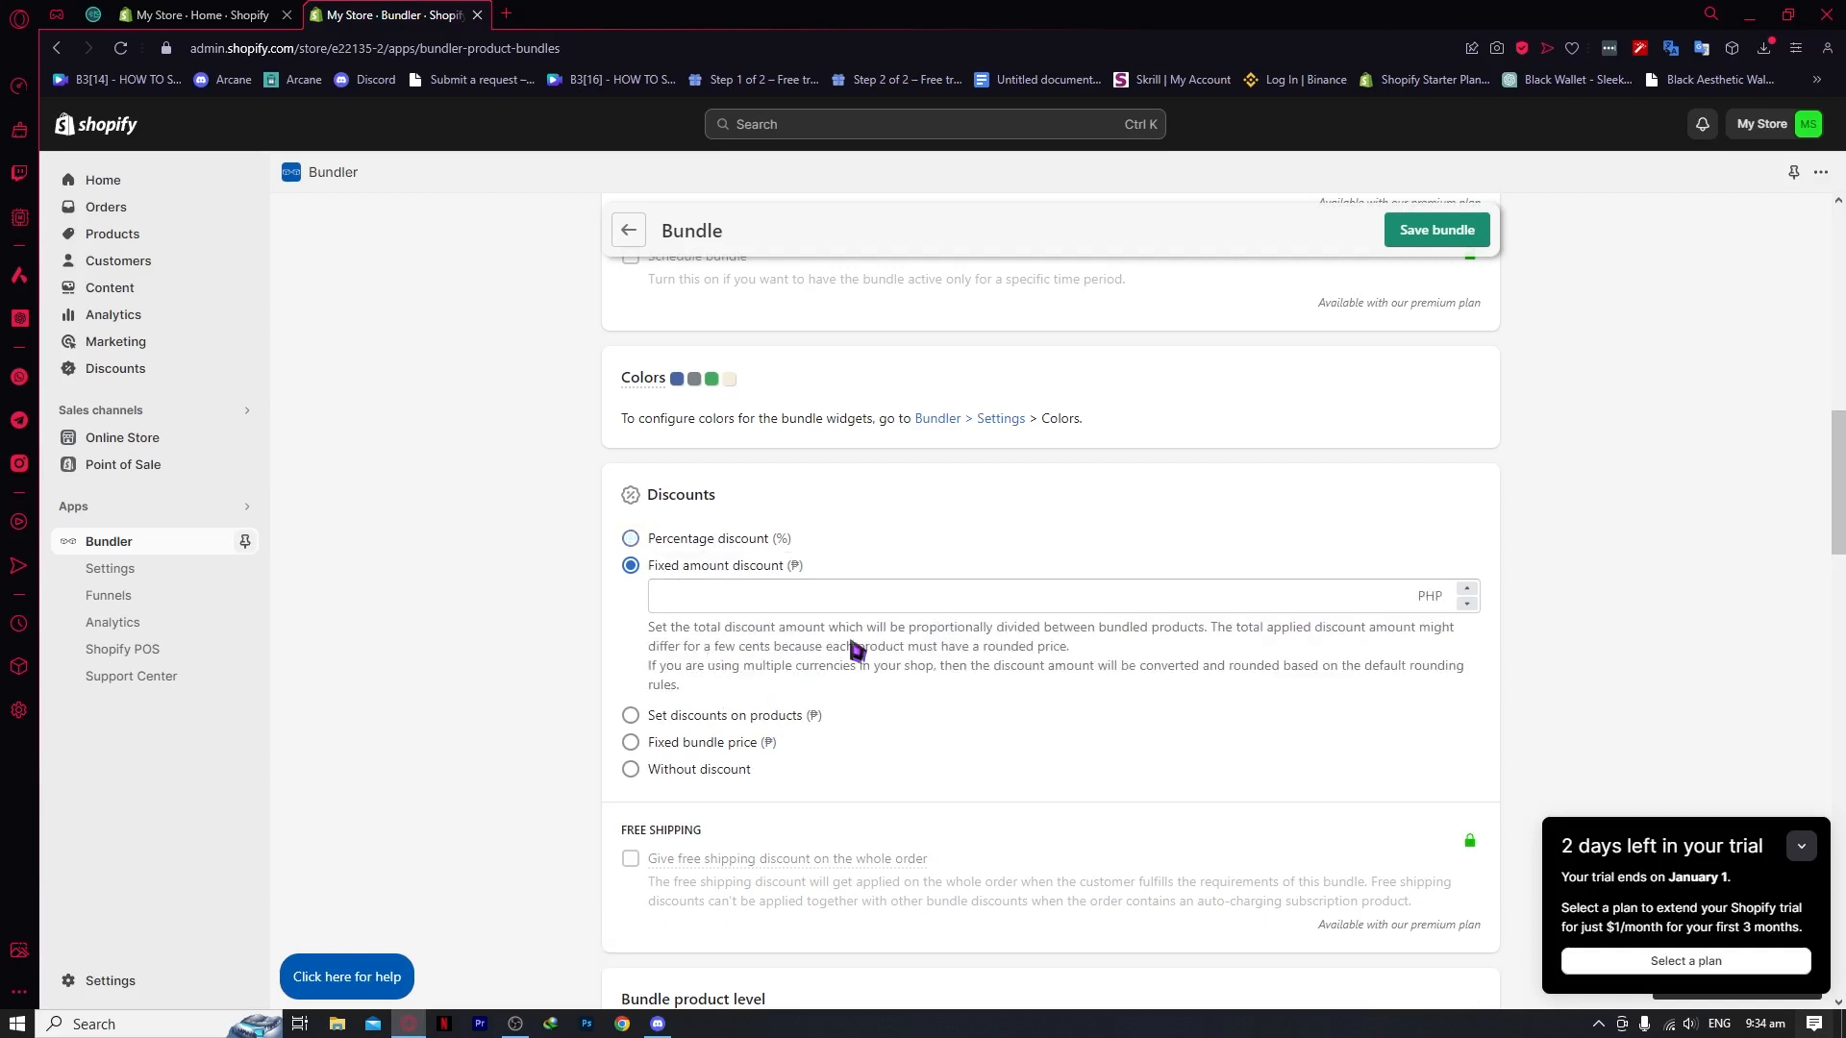
pyautogui.click(730, 601)
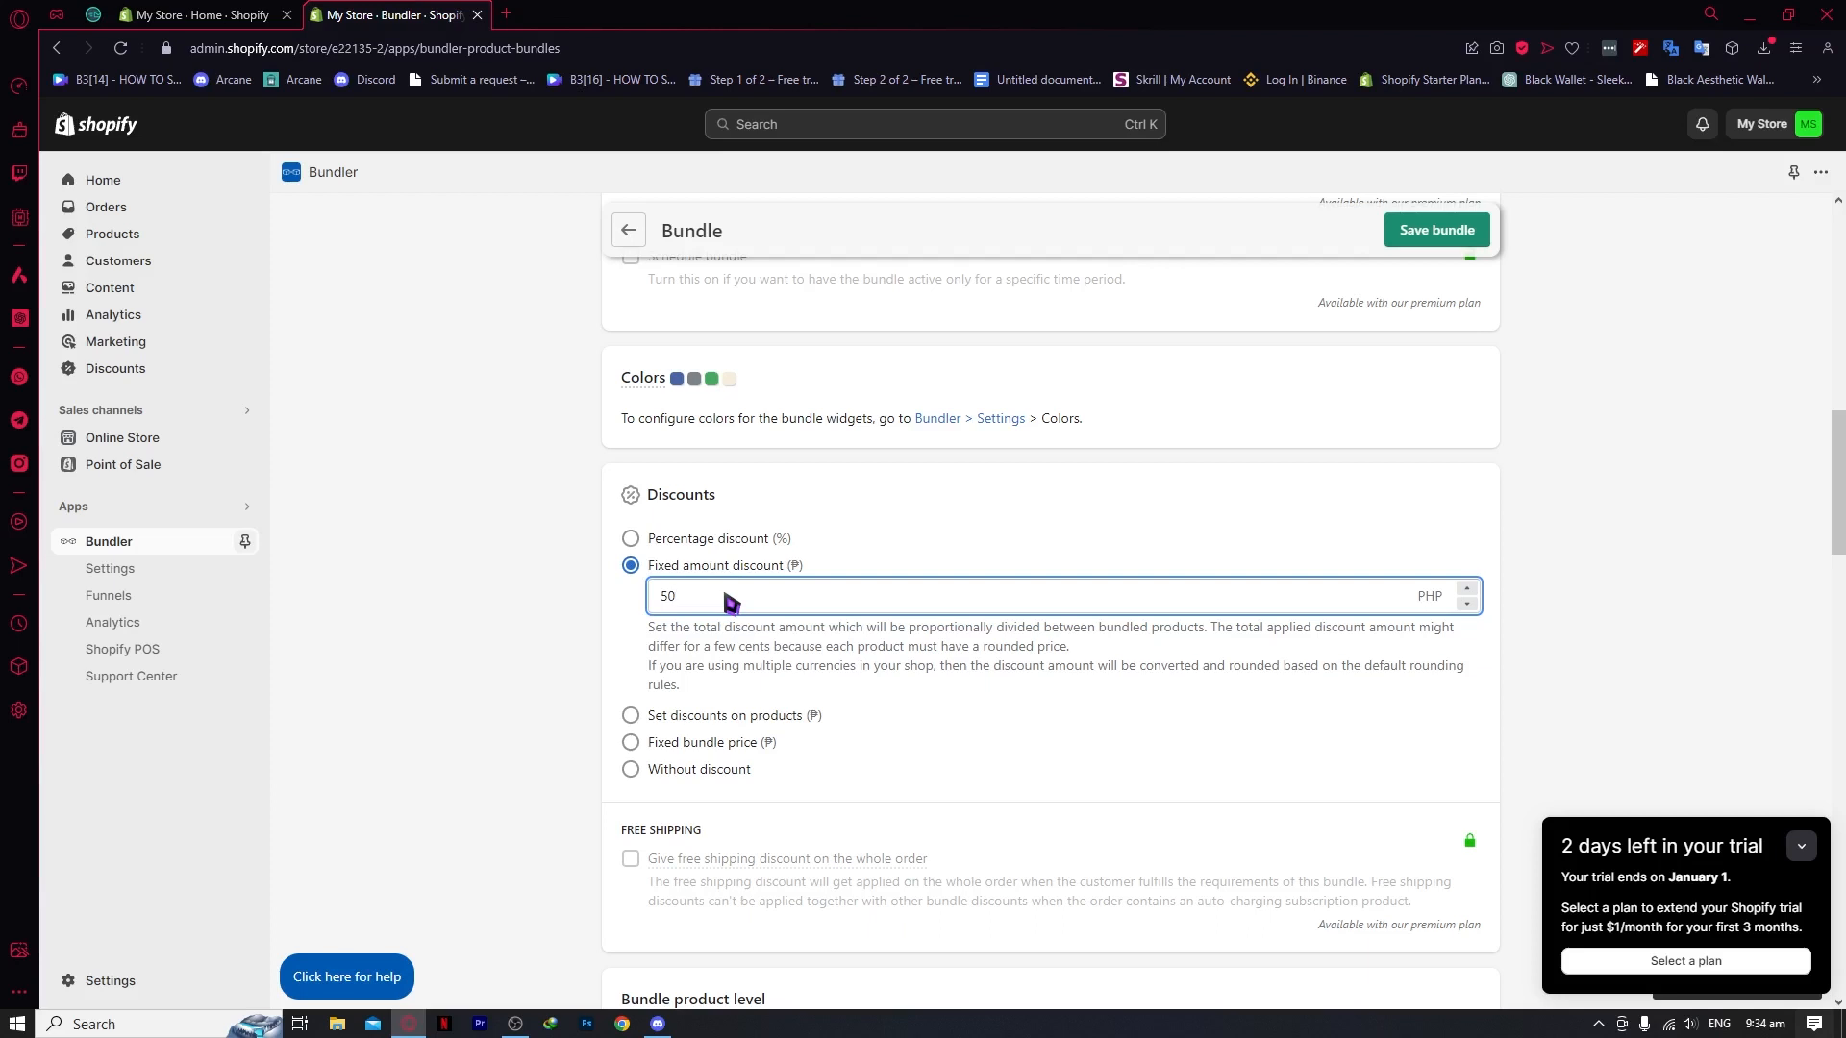
pyautogui.moveTo(731, 602); pyautogui.dragTo(659, 594)
# Step: Try setting discounts on individual products, and a fixed bundle price of 70 PHP instead
pyautogui.click(790, 719)
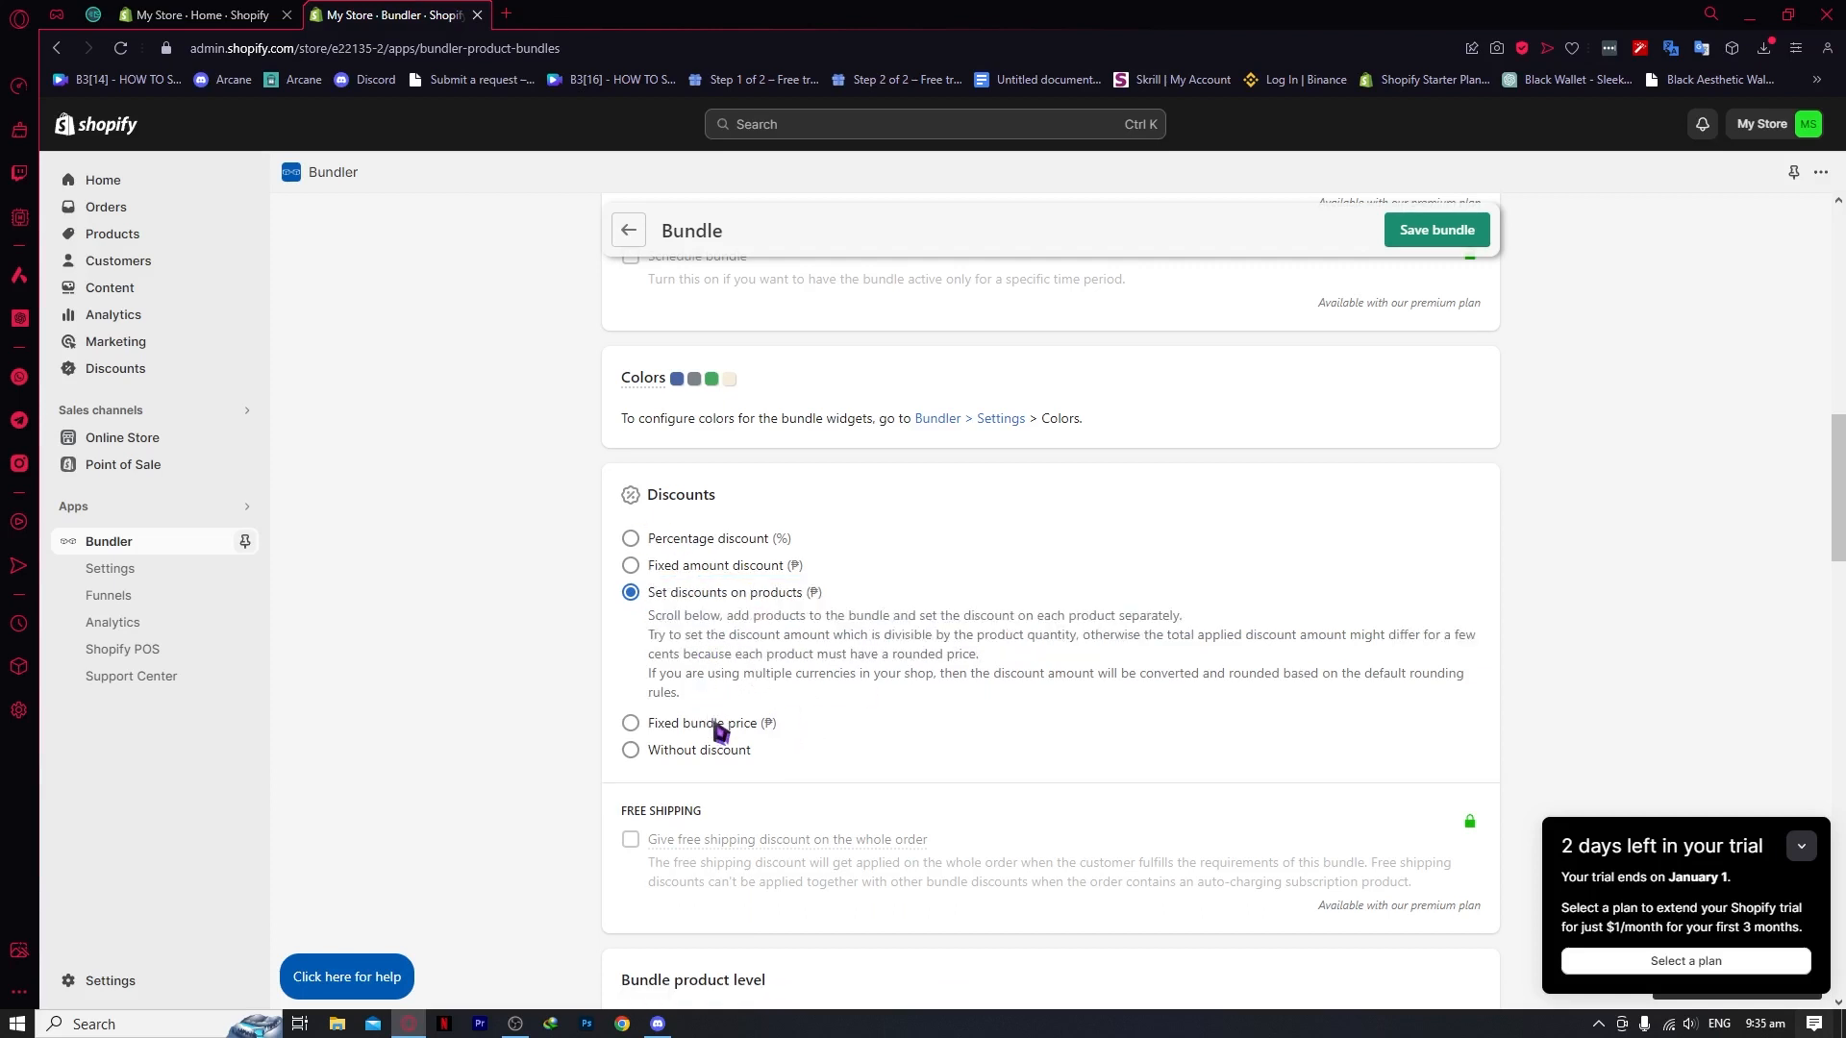
pyautogui.click(708, 724)
pyautogui.click(715, 653)
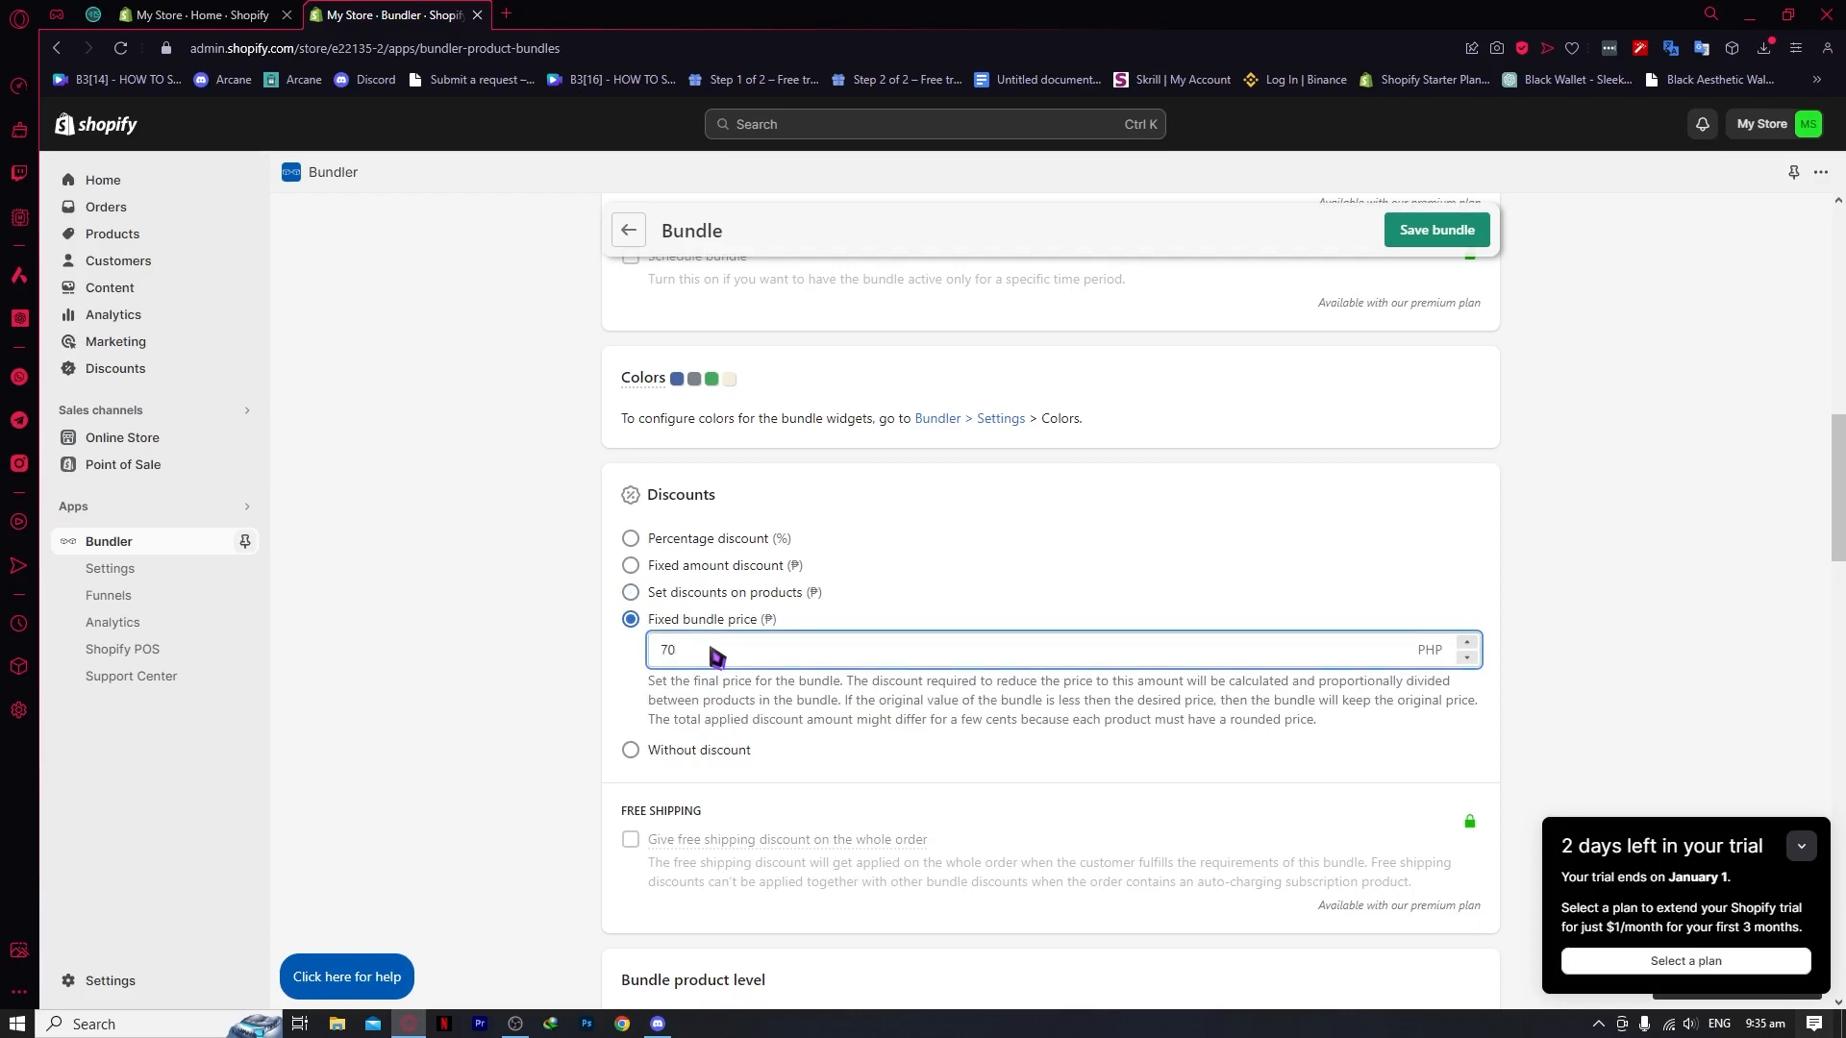
# Step: Choose the percentage discount type for the bundle and set it to 40%
pyautogui.click(727, 540)
pyautogui.moveTo(726, 569); pyautogui.dragTo(601, 577)
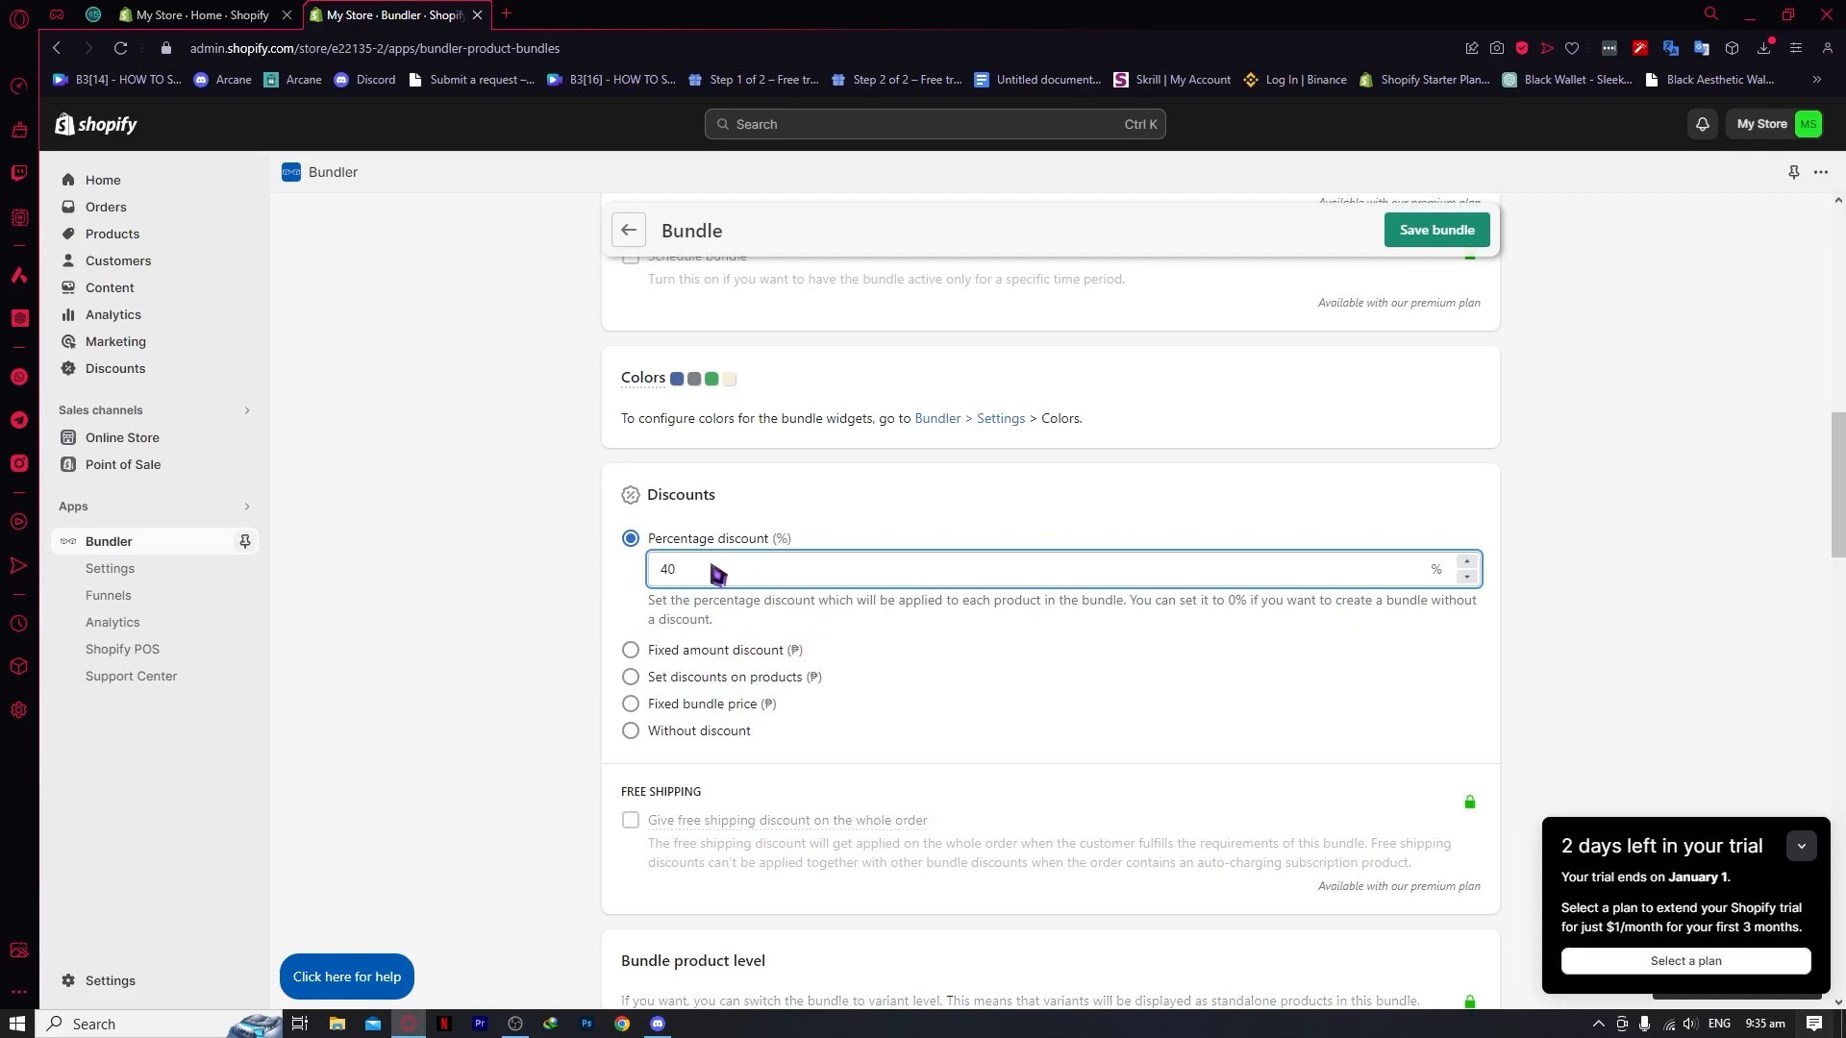
pyautogui.moveTo(711, 565); pyautogui.dragTo(618, 563)
pyautogui.click(739, 567)
# Step: Add Example T-Shirt with all its variants, FASHION SHOES and PREMIIUM SUNGLASS as the discounted products in the bundle
pyautogui.scroll(-4, 638, 567)
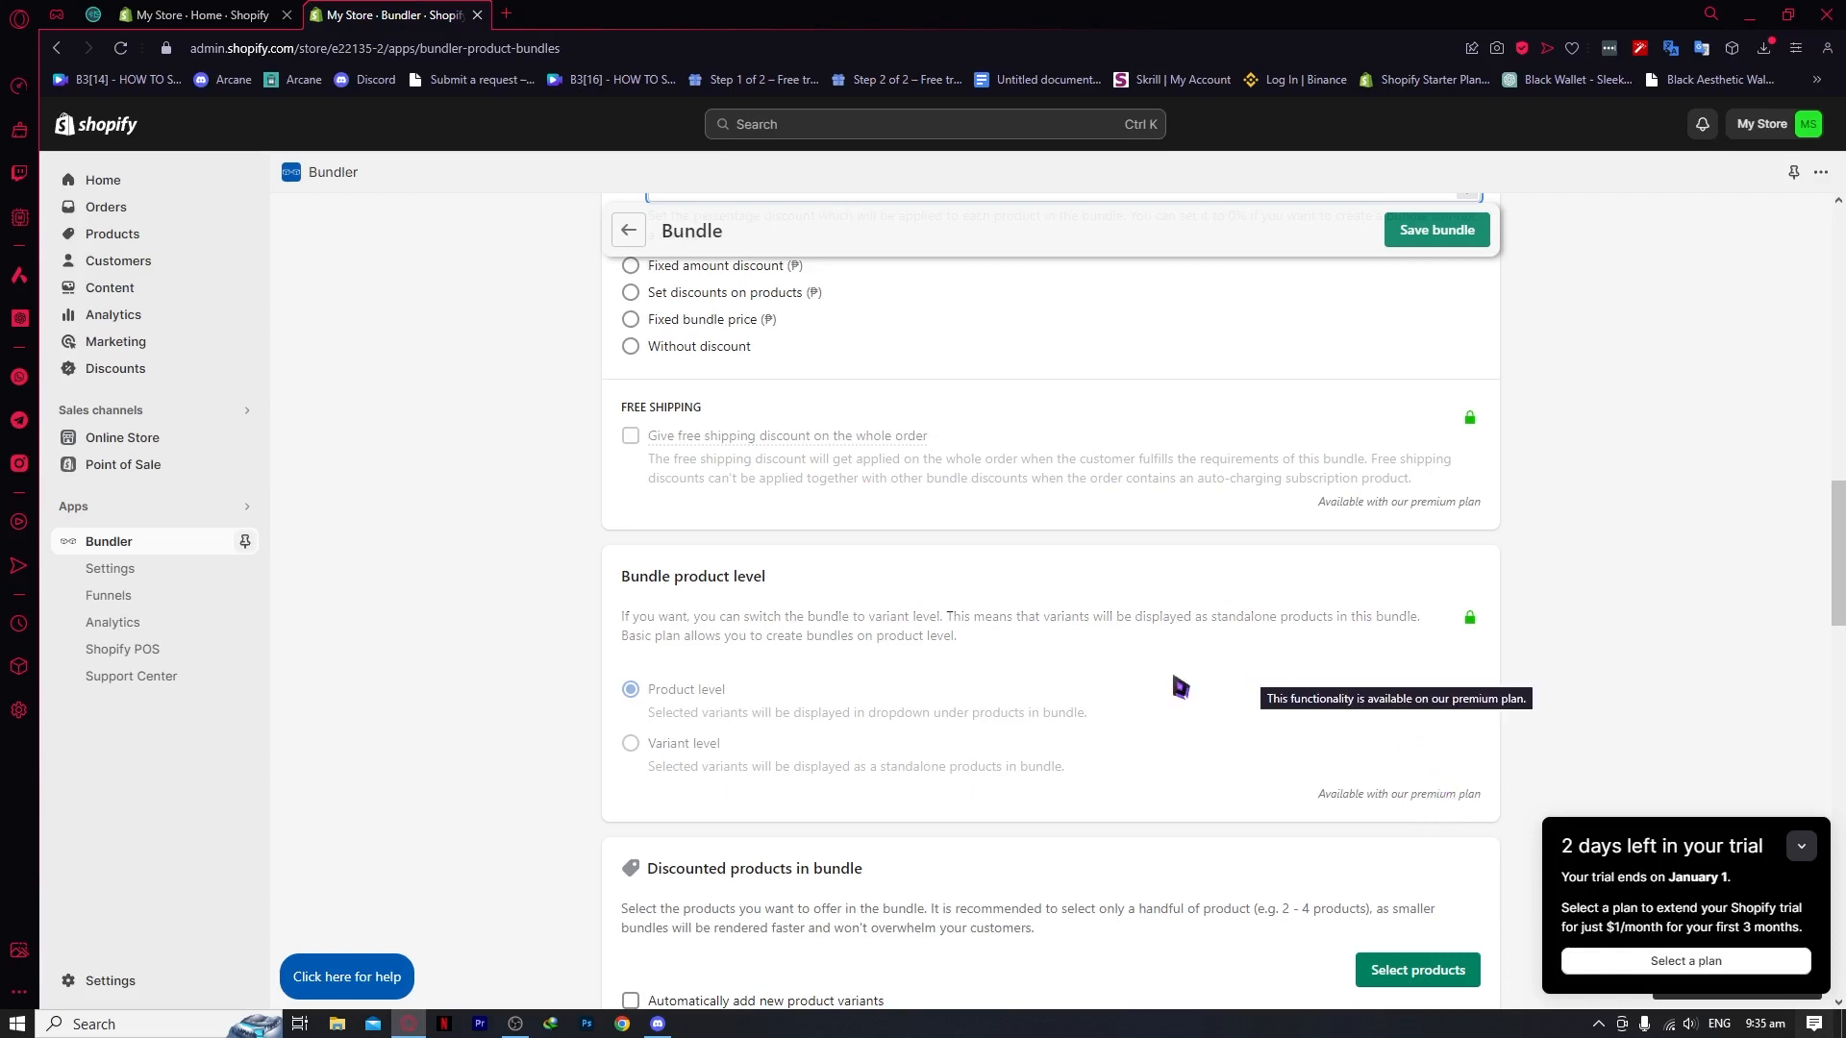
pyautogui.scroll(-2, 1040, 681)
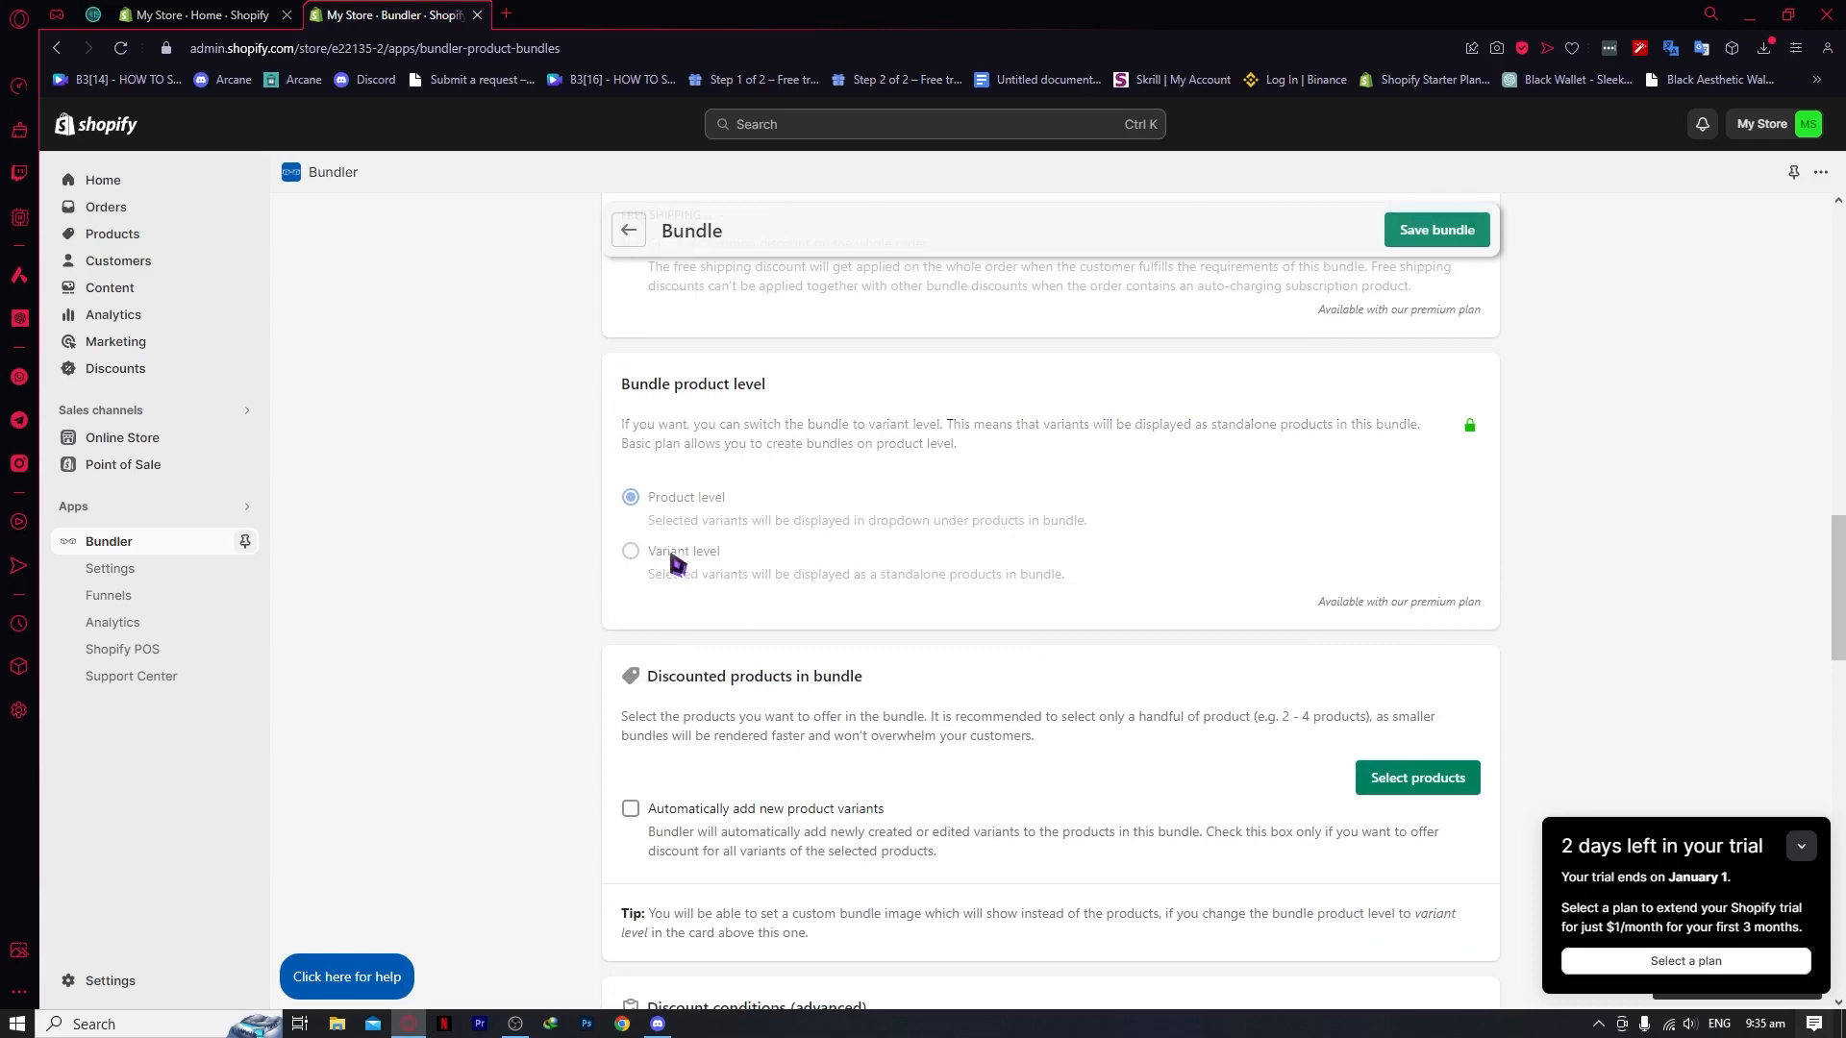
pyautogui.scroll(-3, 690, 562)
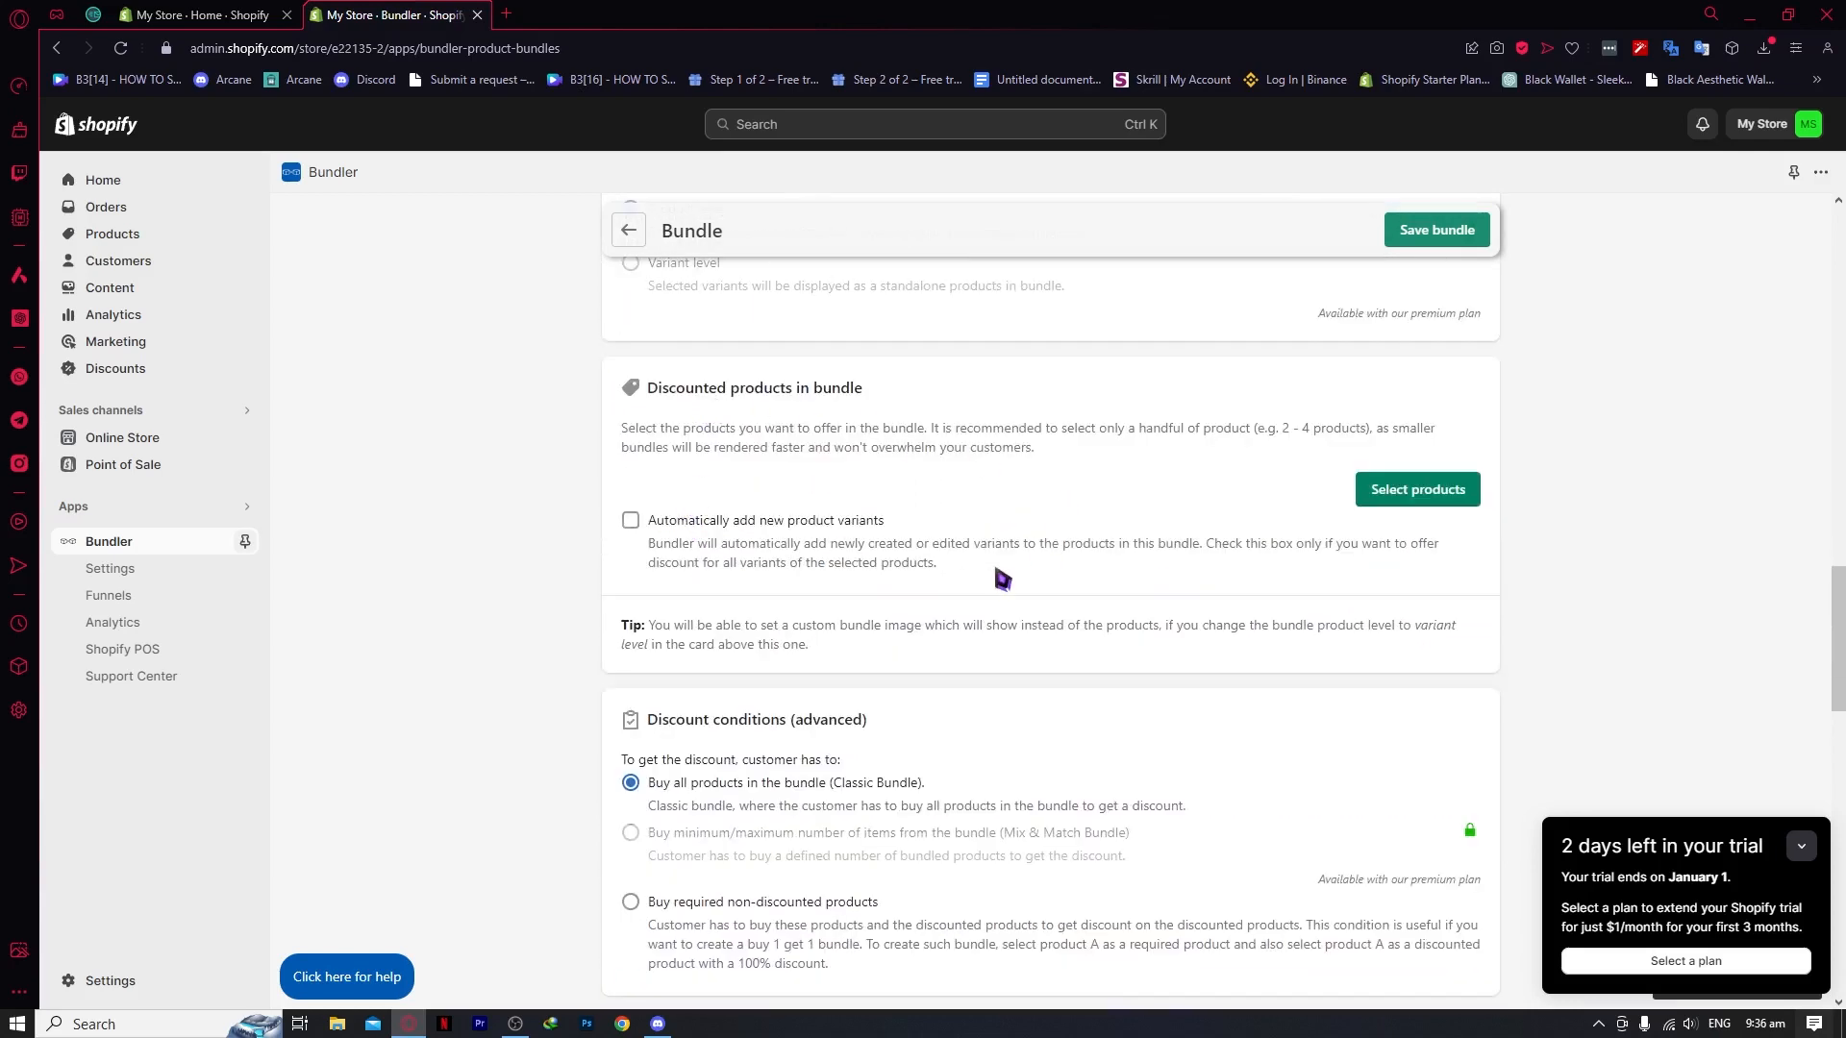
pyautogui.click(1394, 495)
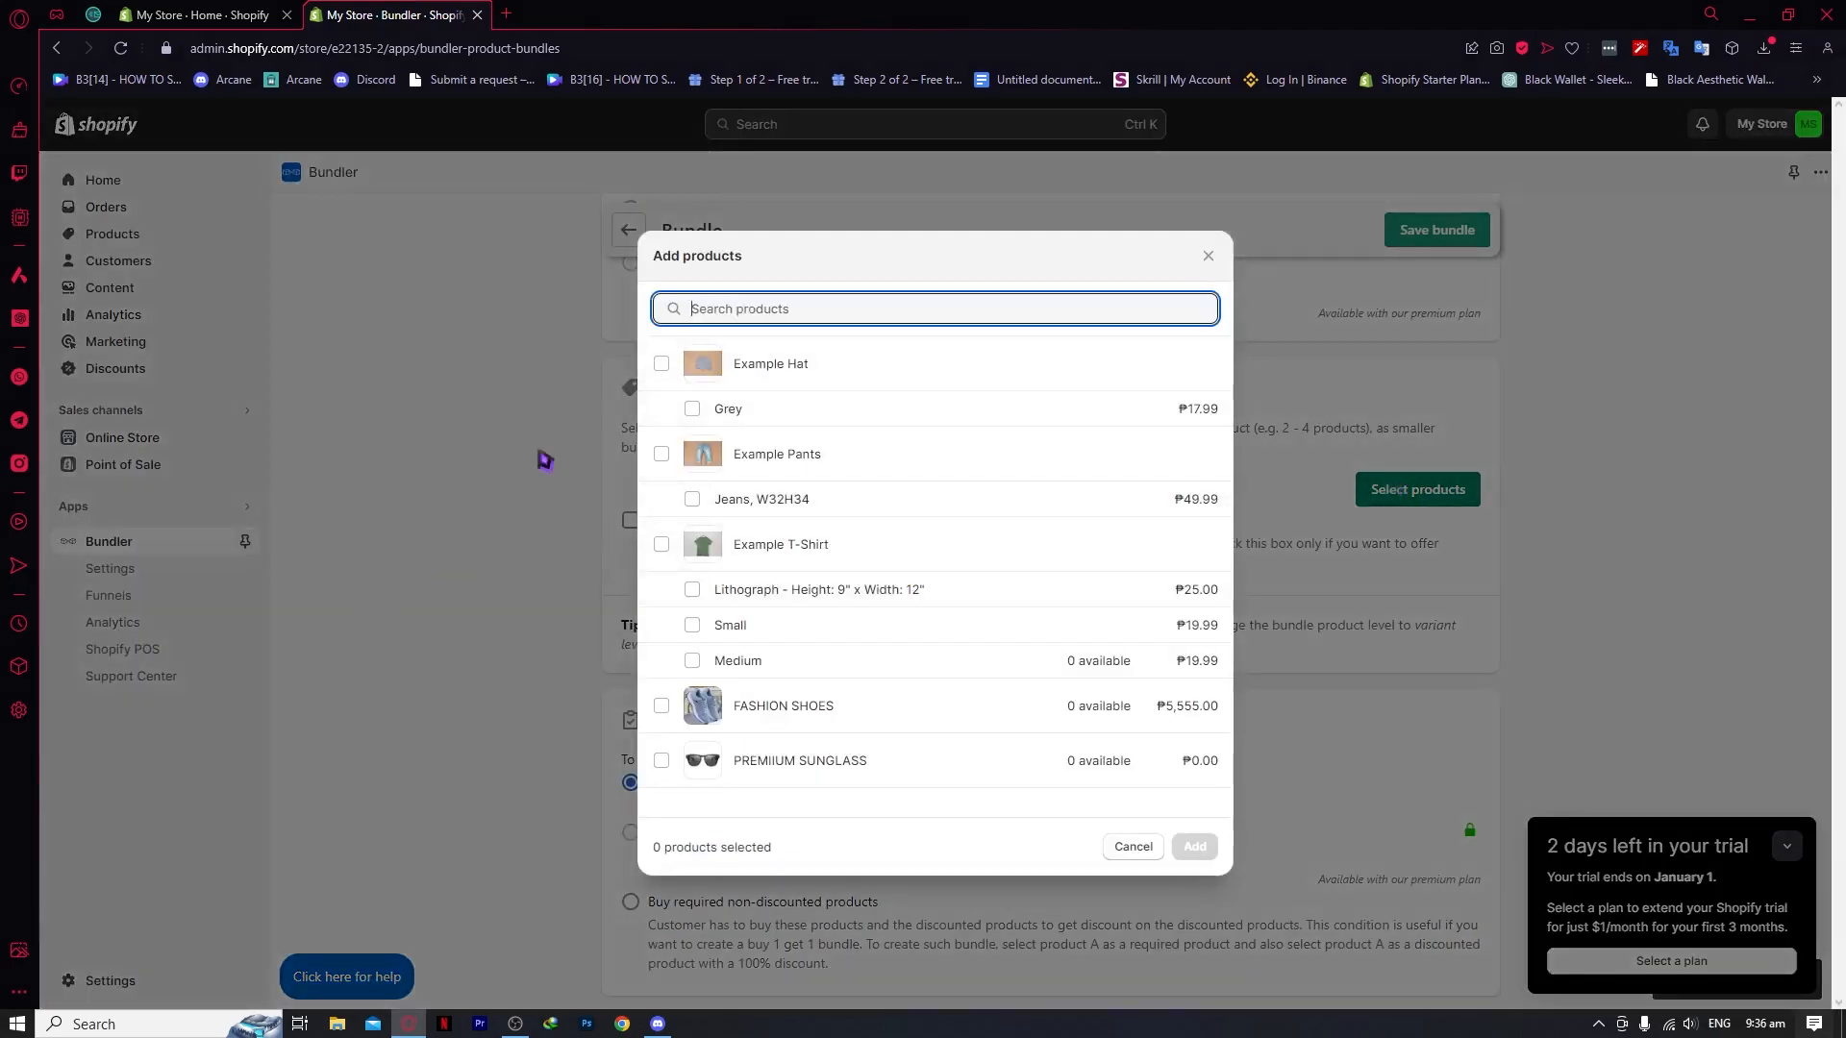
pyautogui.click(661, 544)
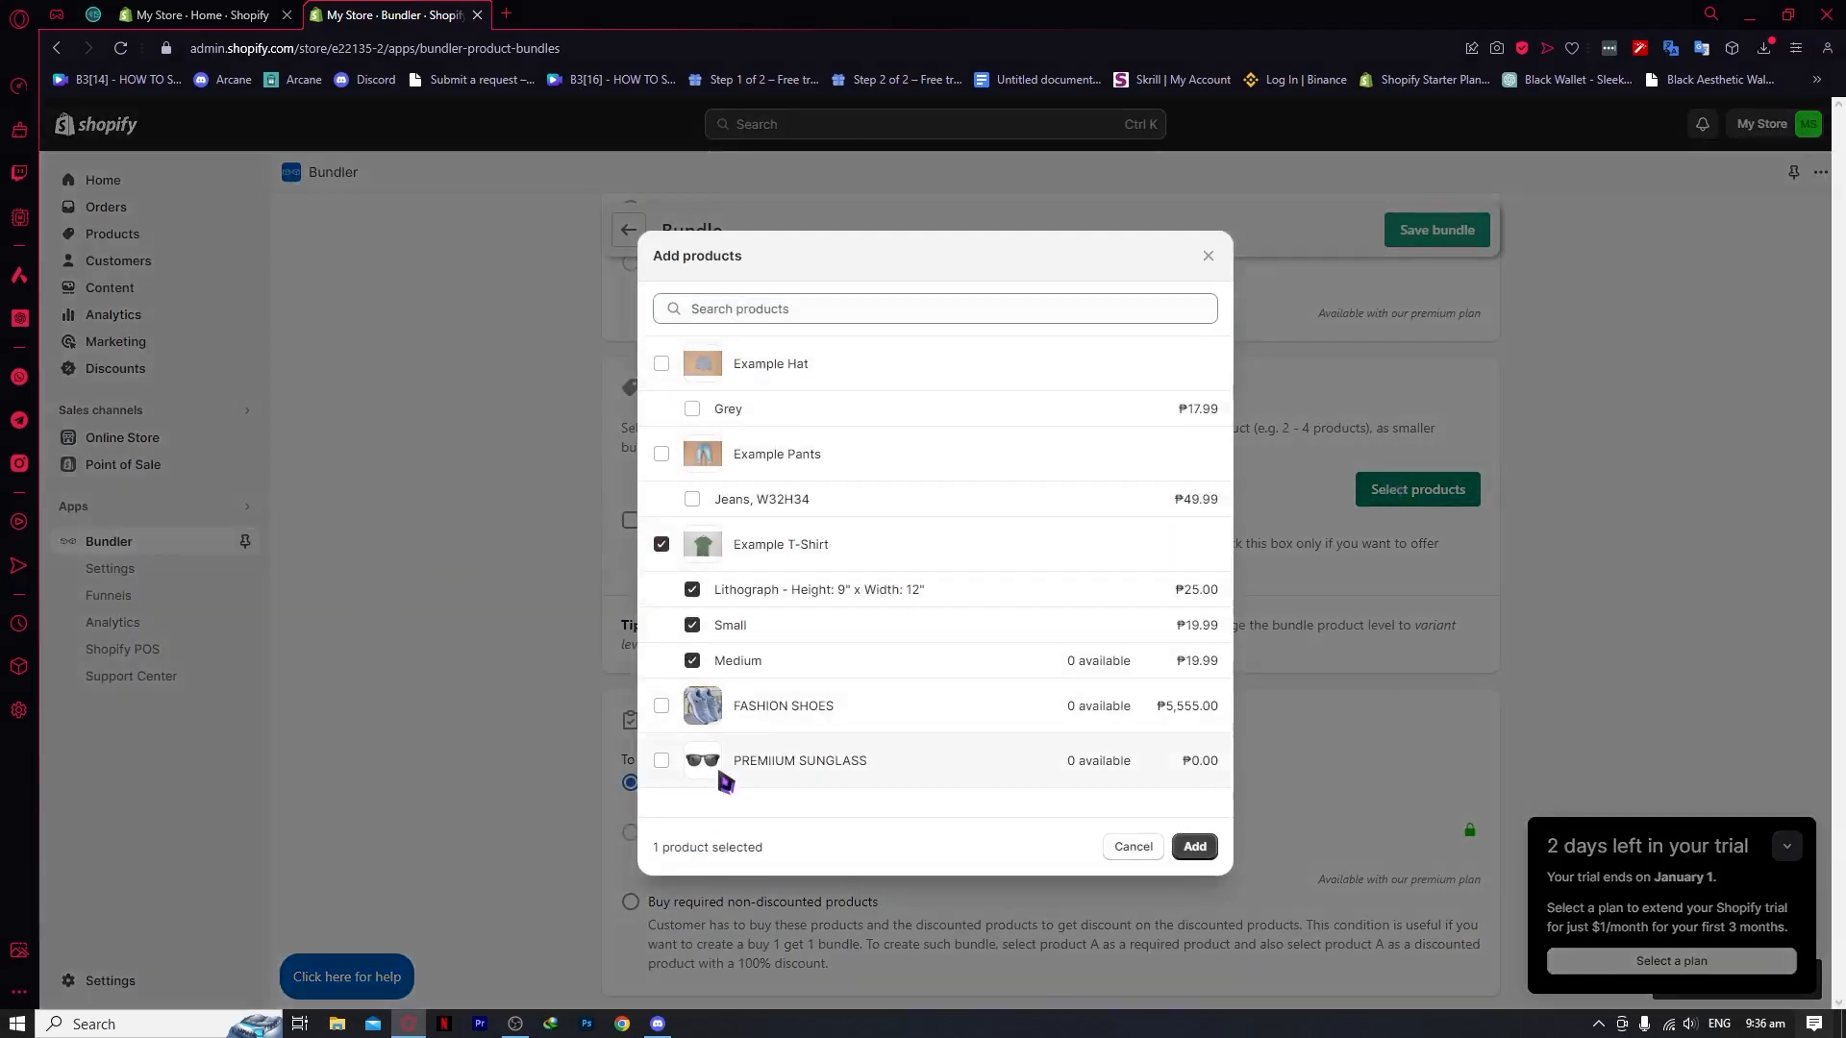
pyautogui.click(663, 707)
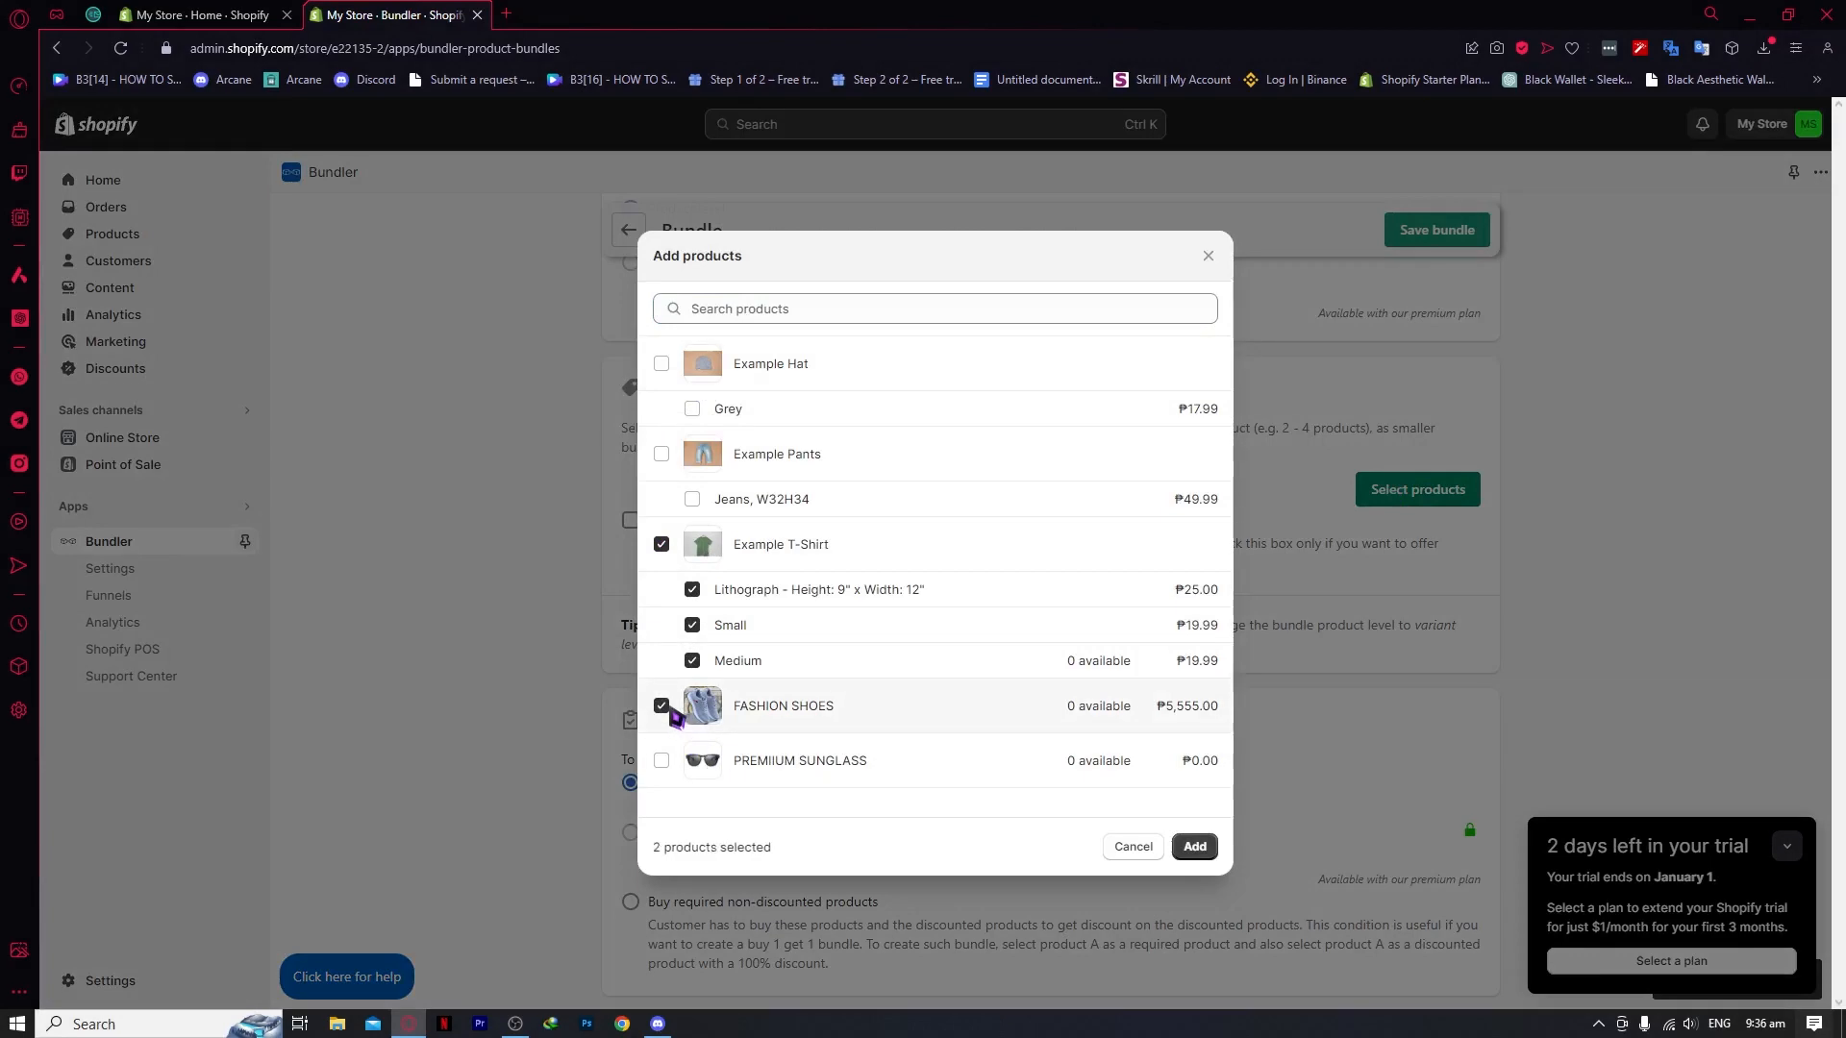
pyautogui.click(672, 764)
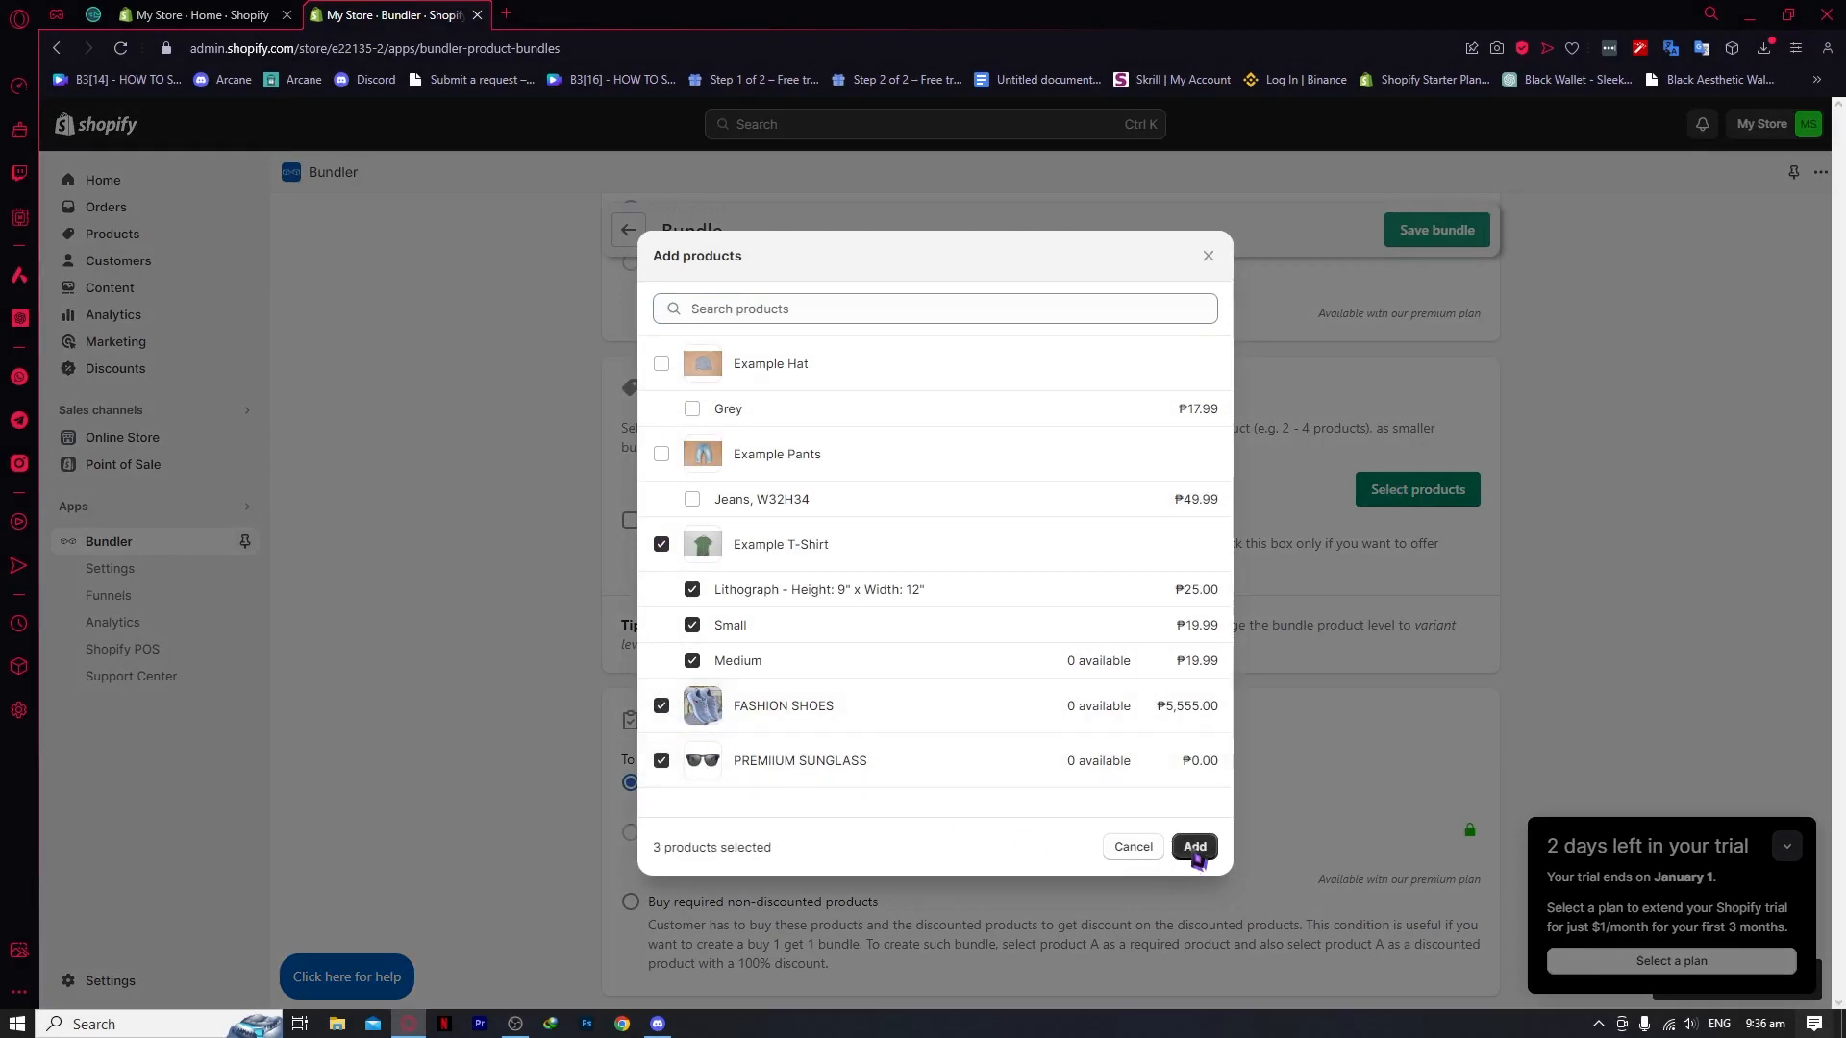
pyautogui.click(1195, 846)
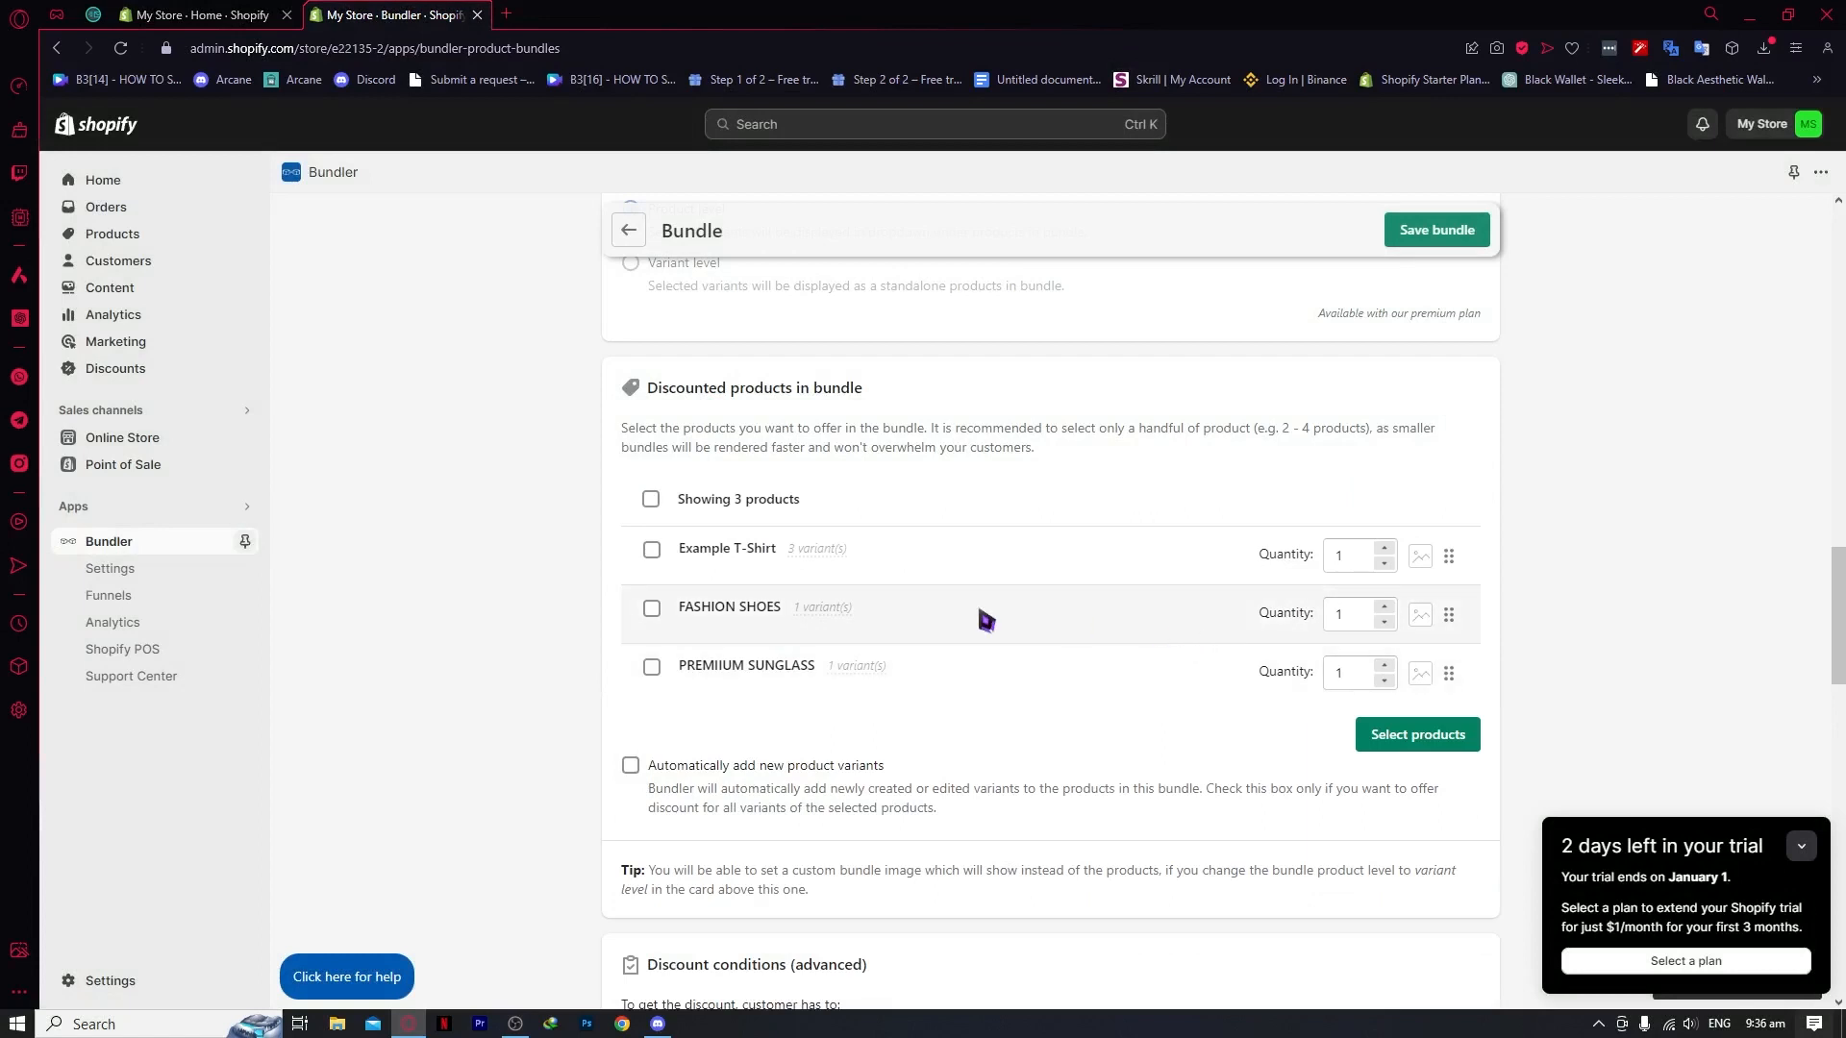
# Step: Review the bundle's discounted products, its discount conditions and the percentage discount settings
pyautogui.scroll(-2, 899, 731)
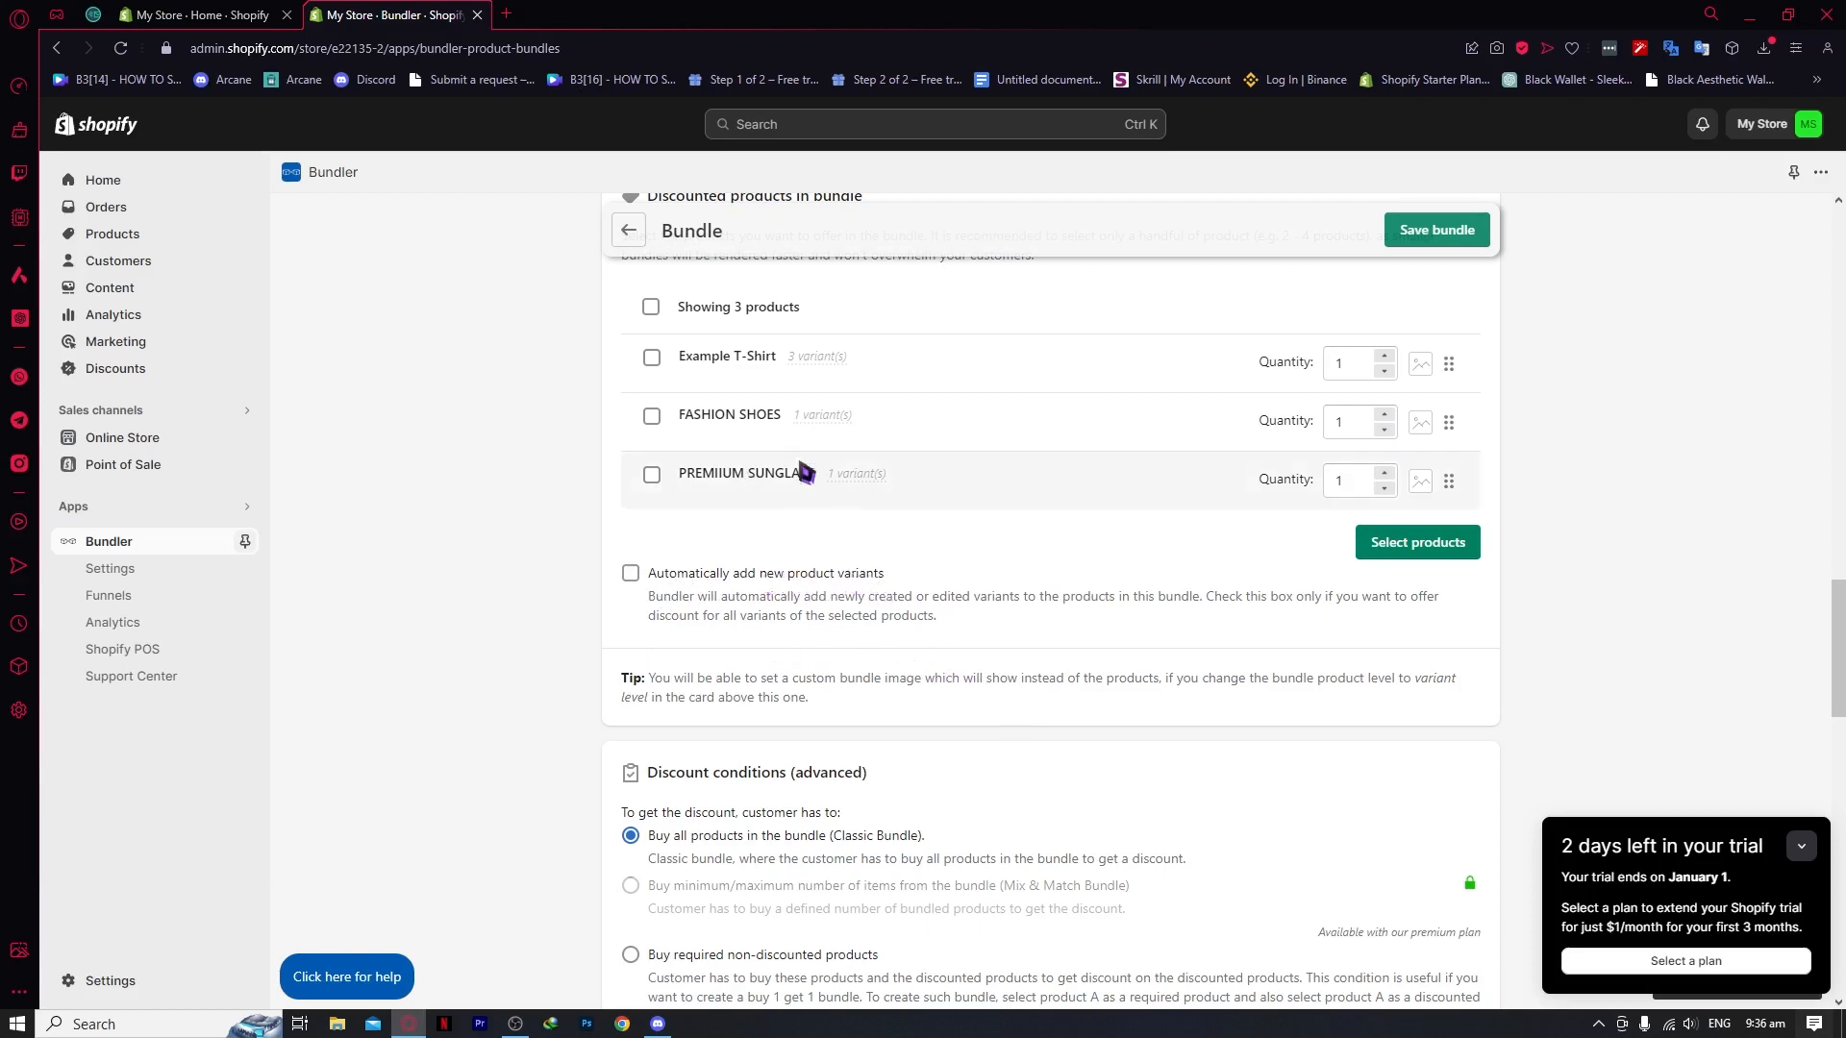
pyautogui.scroll(-3, 644, 576)
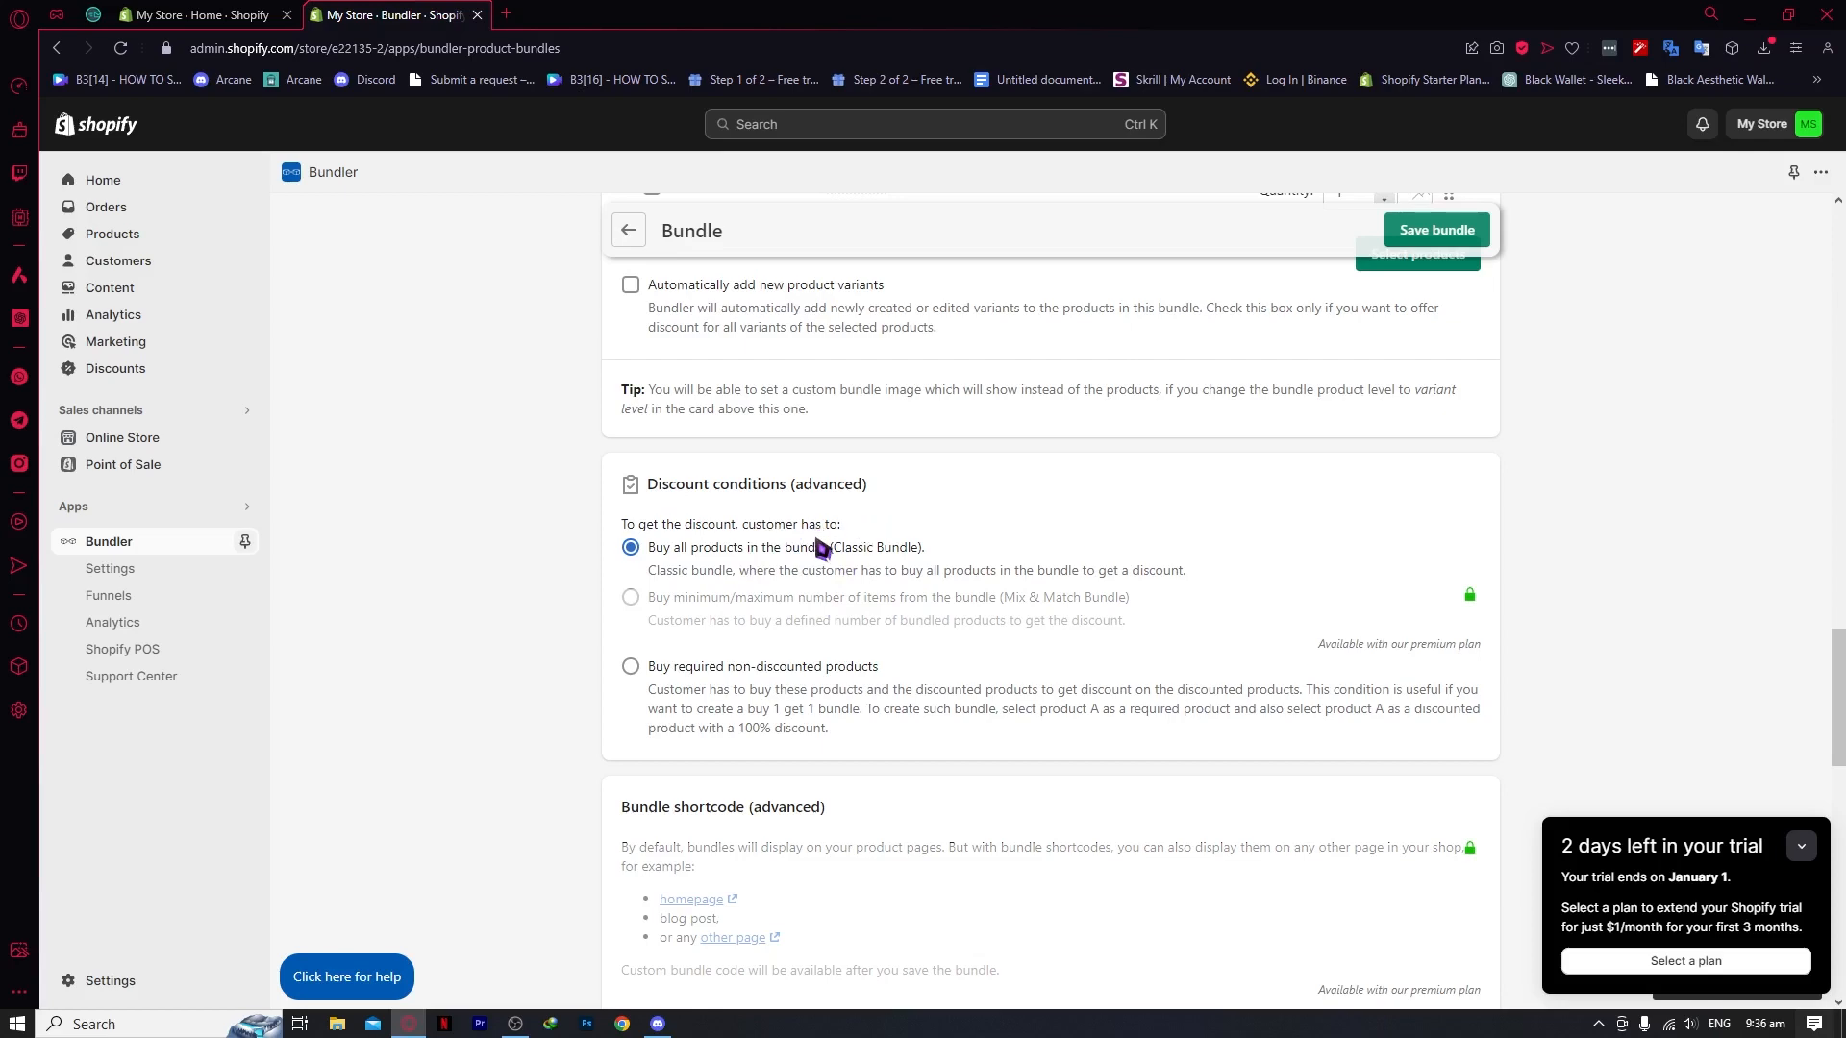
pyautogui.scroll(7, 822, 548)
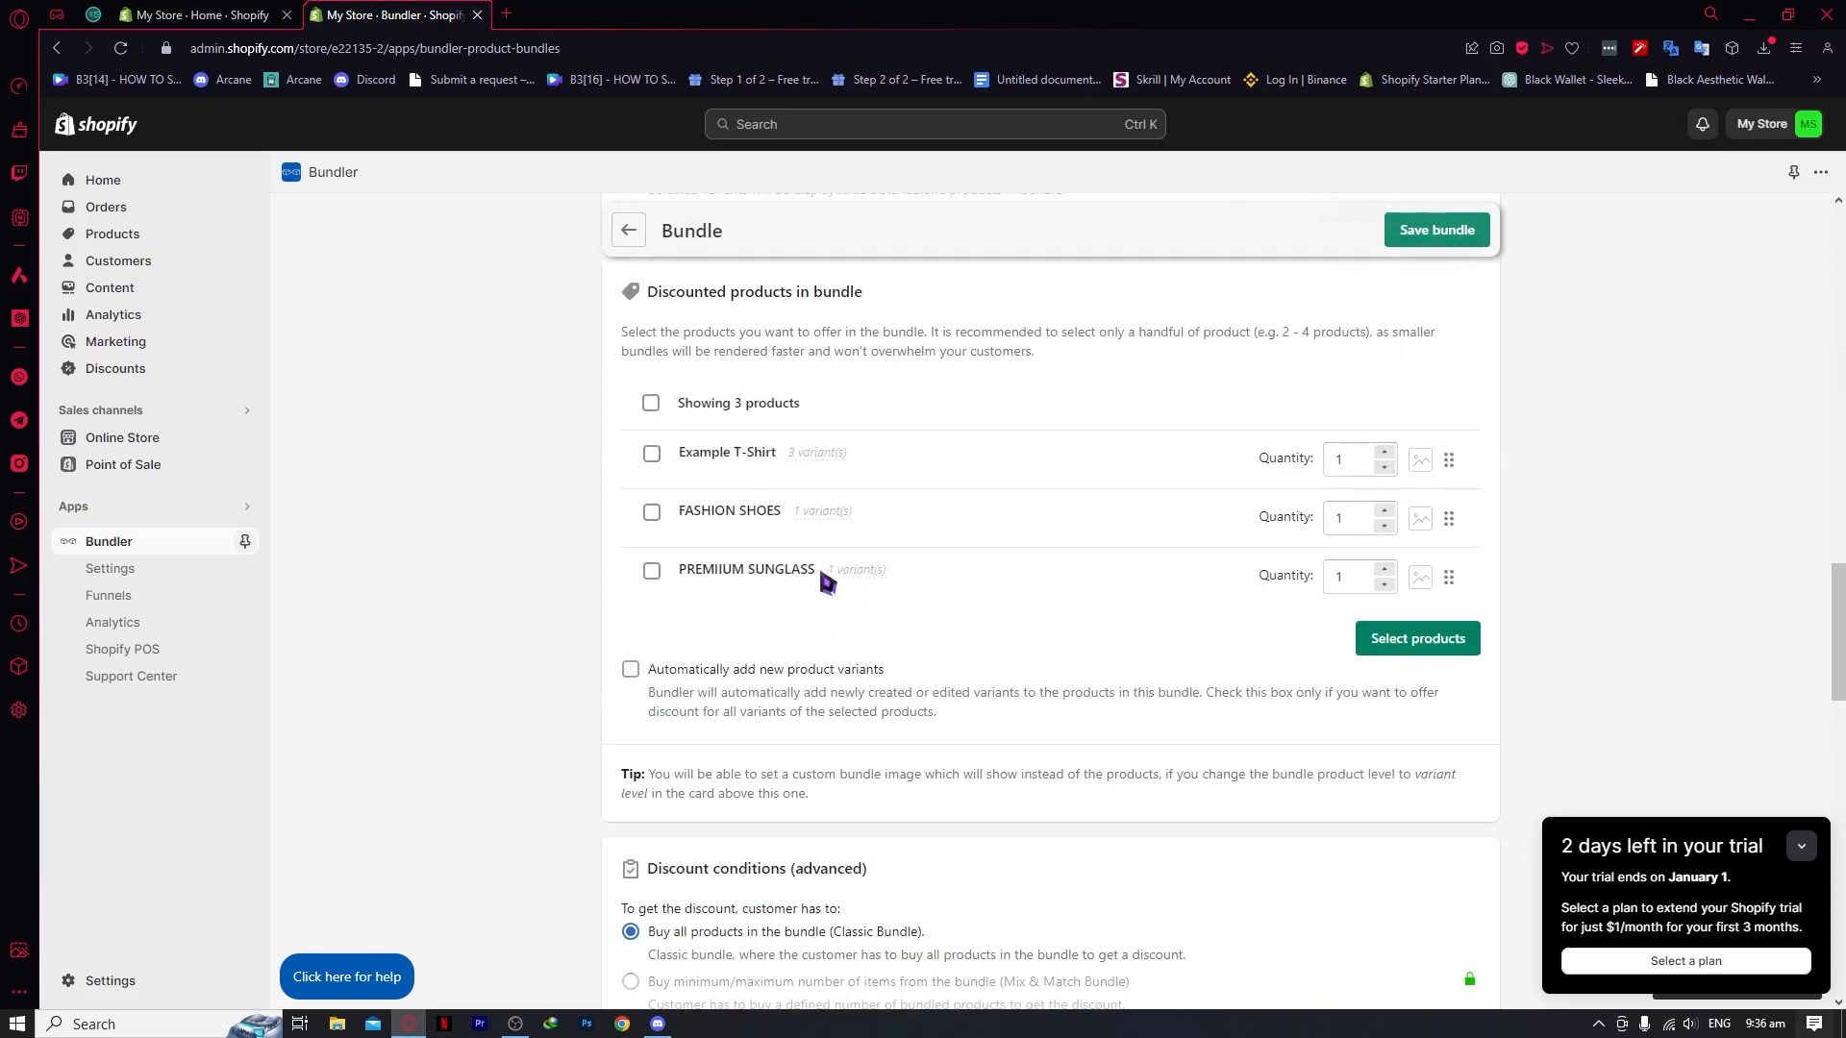
pyautogui.scroll(7, 750, 577)
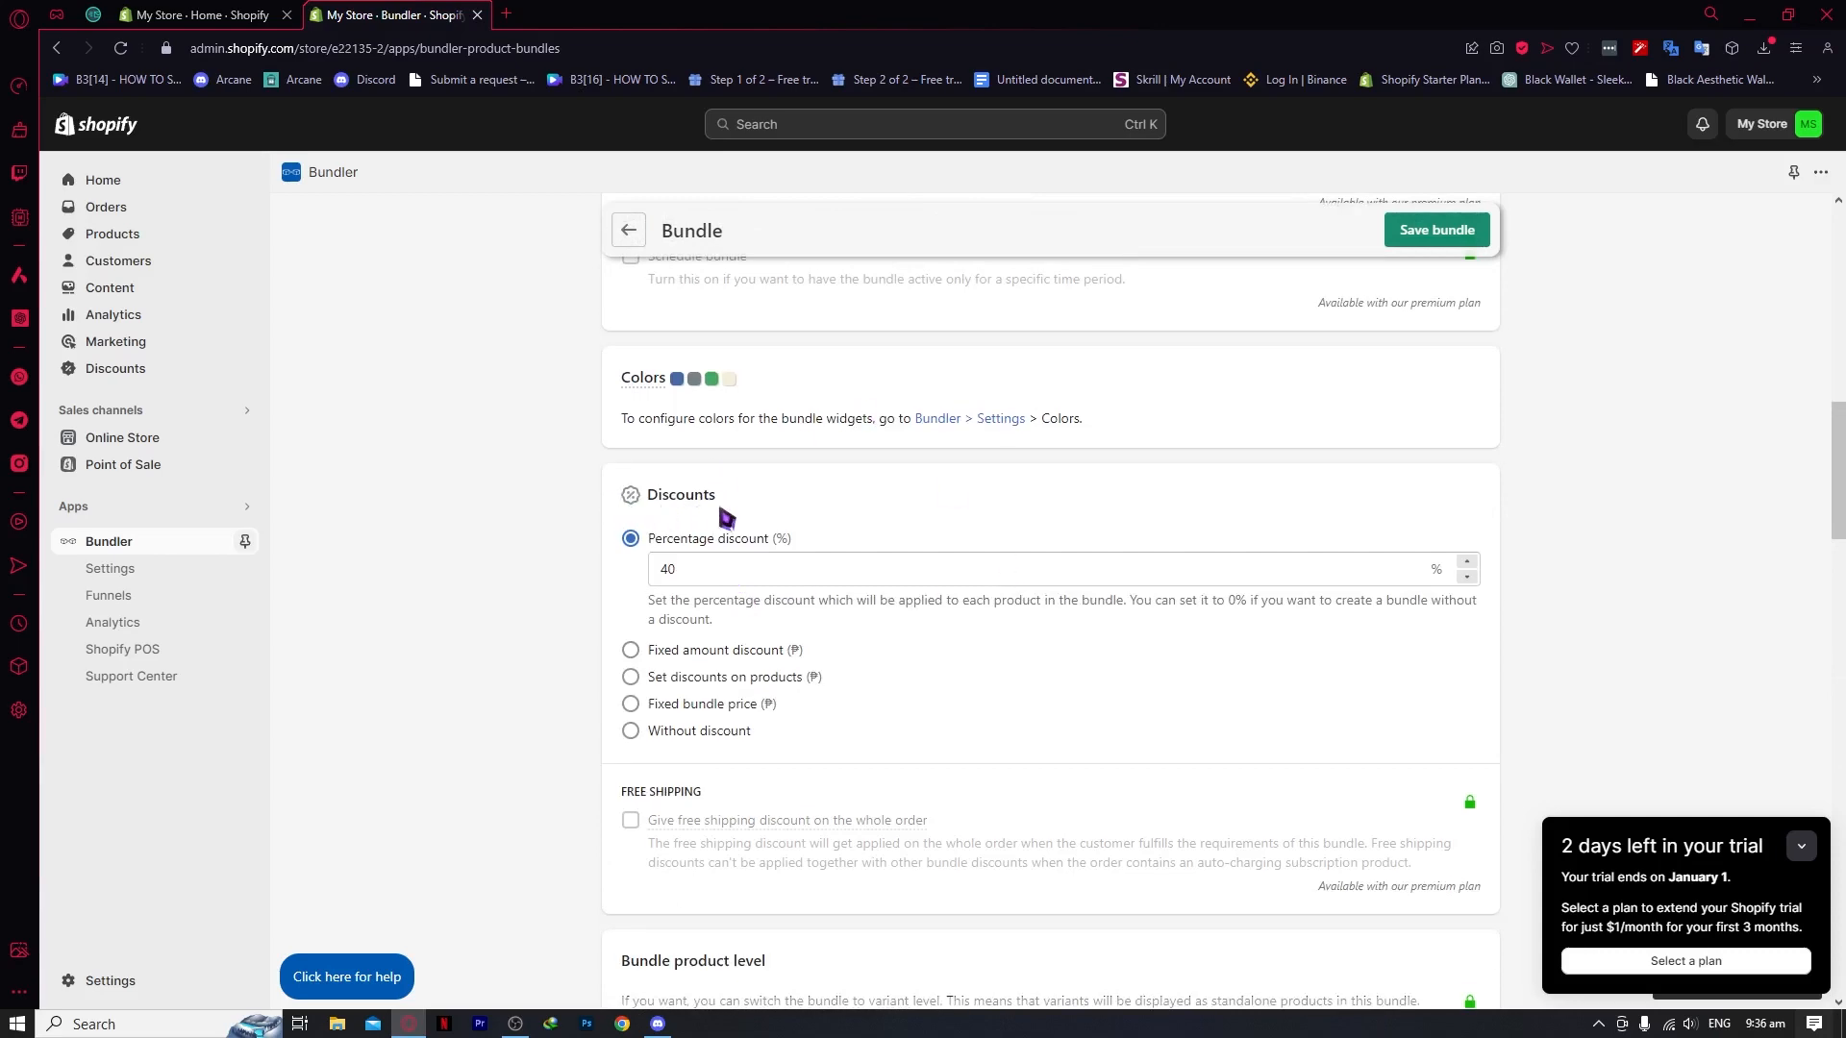
pyautogui.scroll(-14, 788, 606)
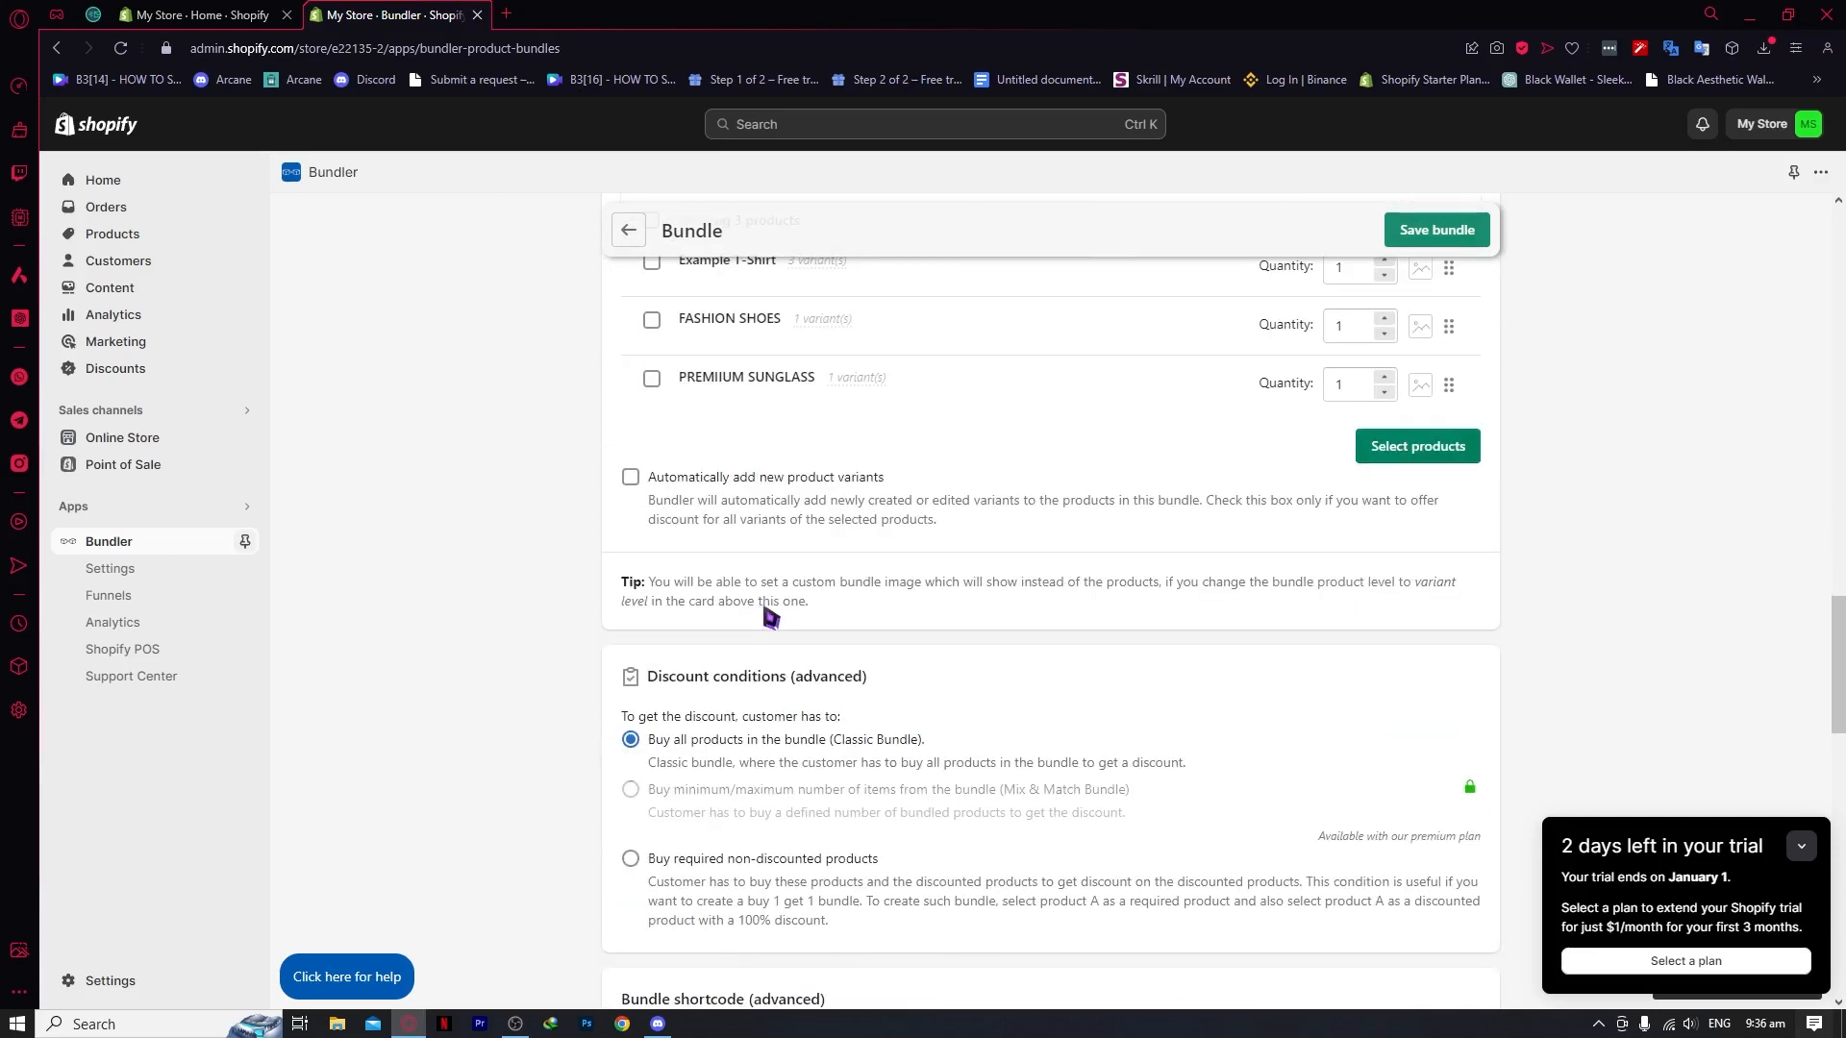
pyautogui.scroll(-1, 799, 641)
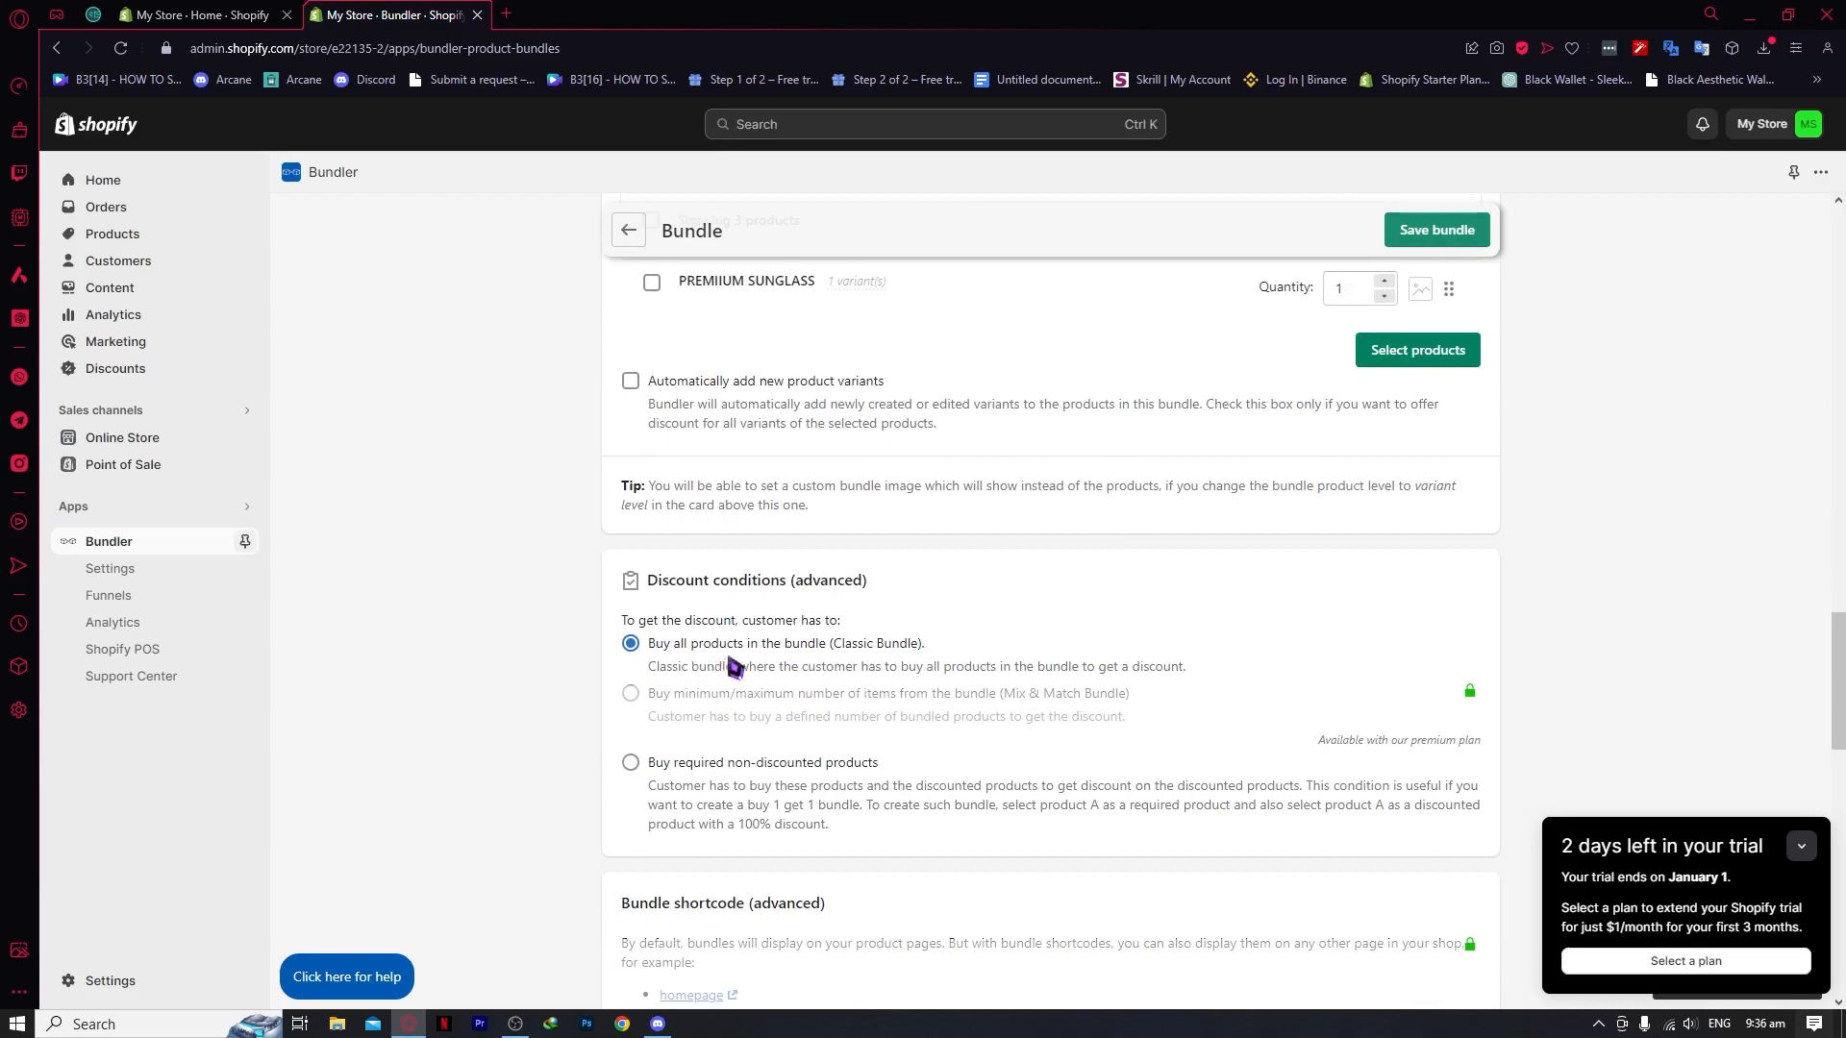
pyautogui.scroll(11, 780, 661)
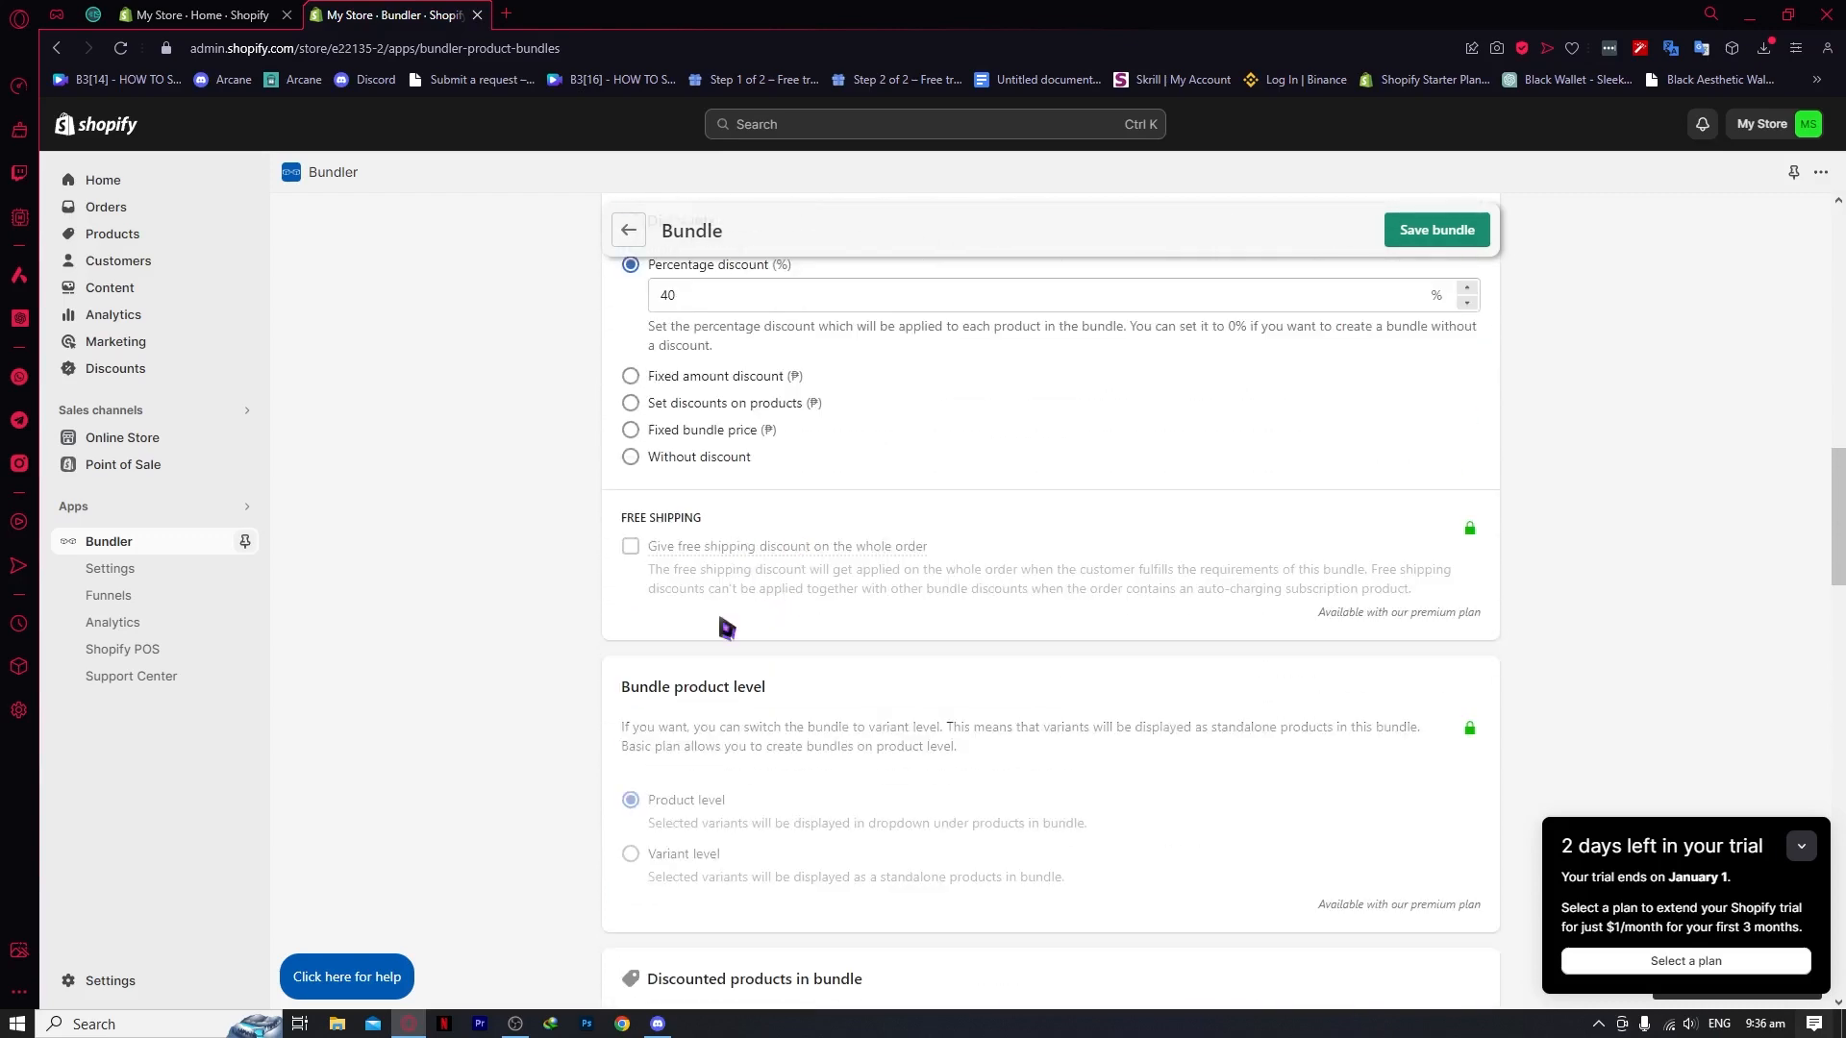
pyautogui.scroll(2, 727, 630)
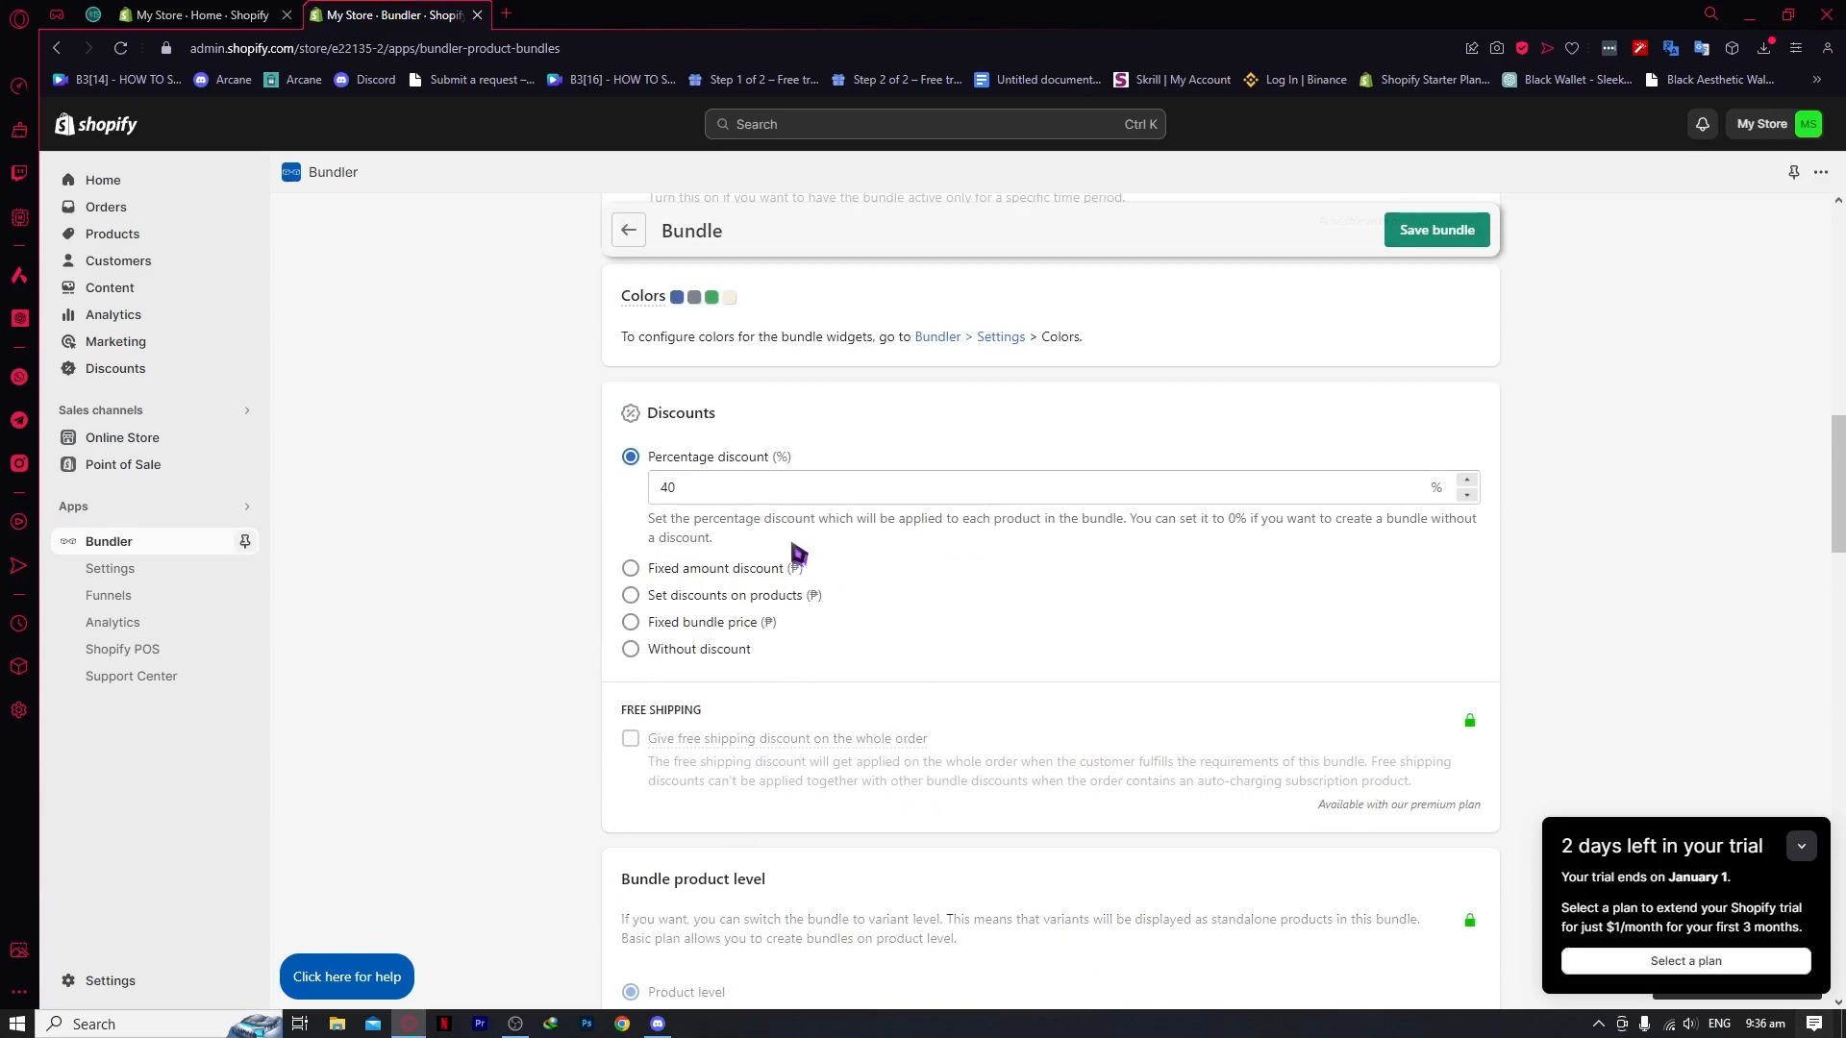
# Step: Review the bundle's remaining settings, from discount conditions and bundle shortcode to landing page content and the recommended apps
pyautogui.scroll(-18, 796, 553)
pyautogui.scroll(3, 781, 562)
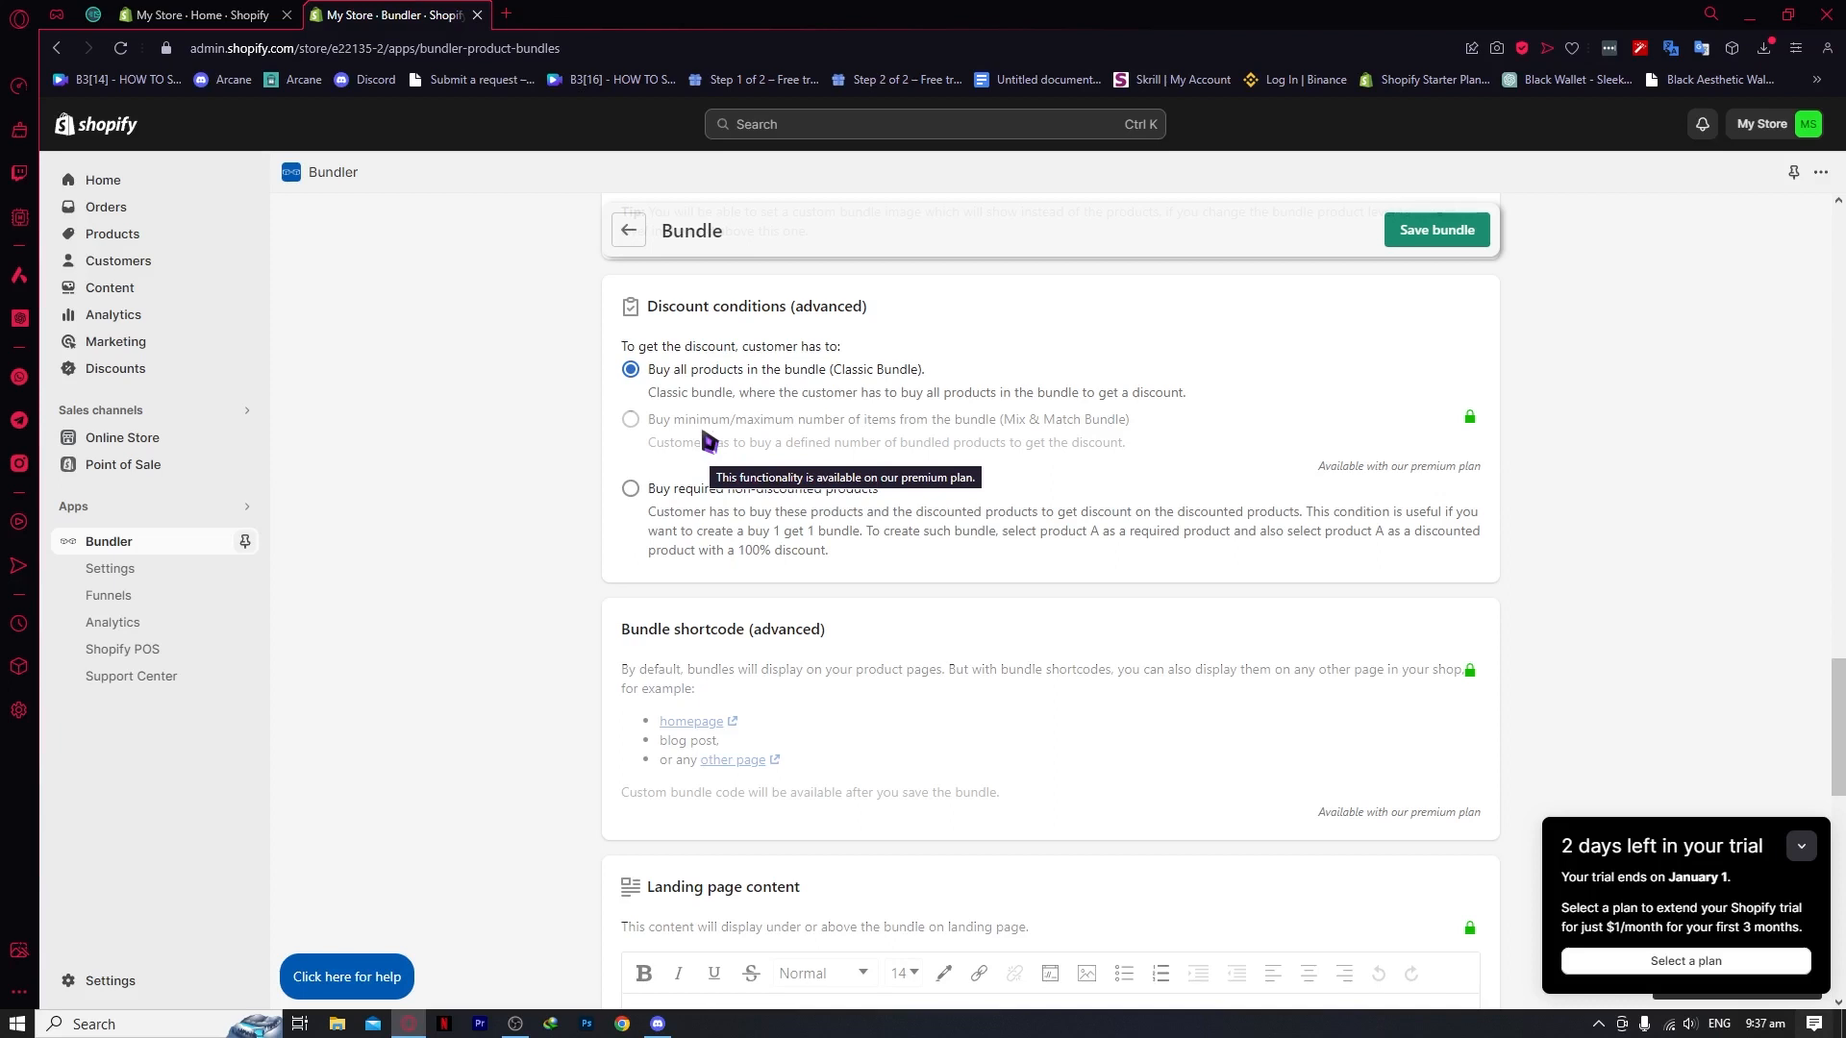
pyautogui.rightClick(813, 428)
pyautogui.click(483, 438)
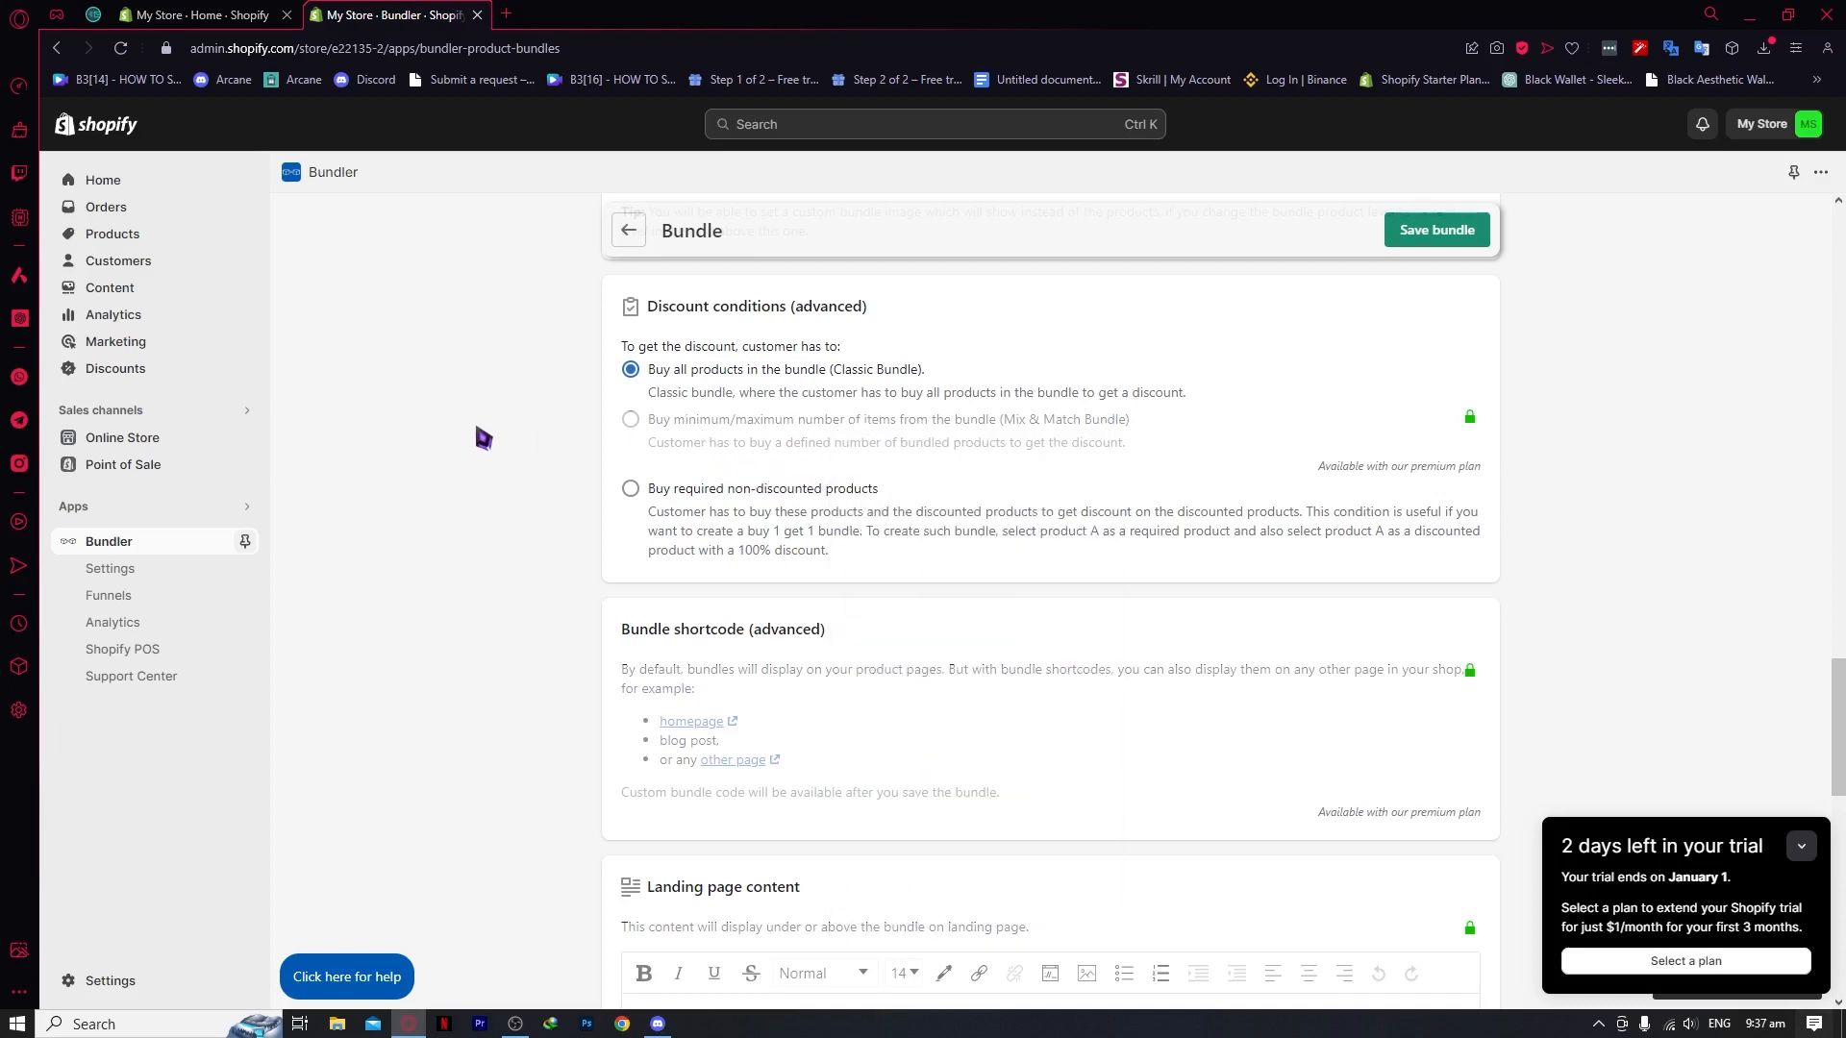
pyautogui.scroll(-1, 562, 486)
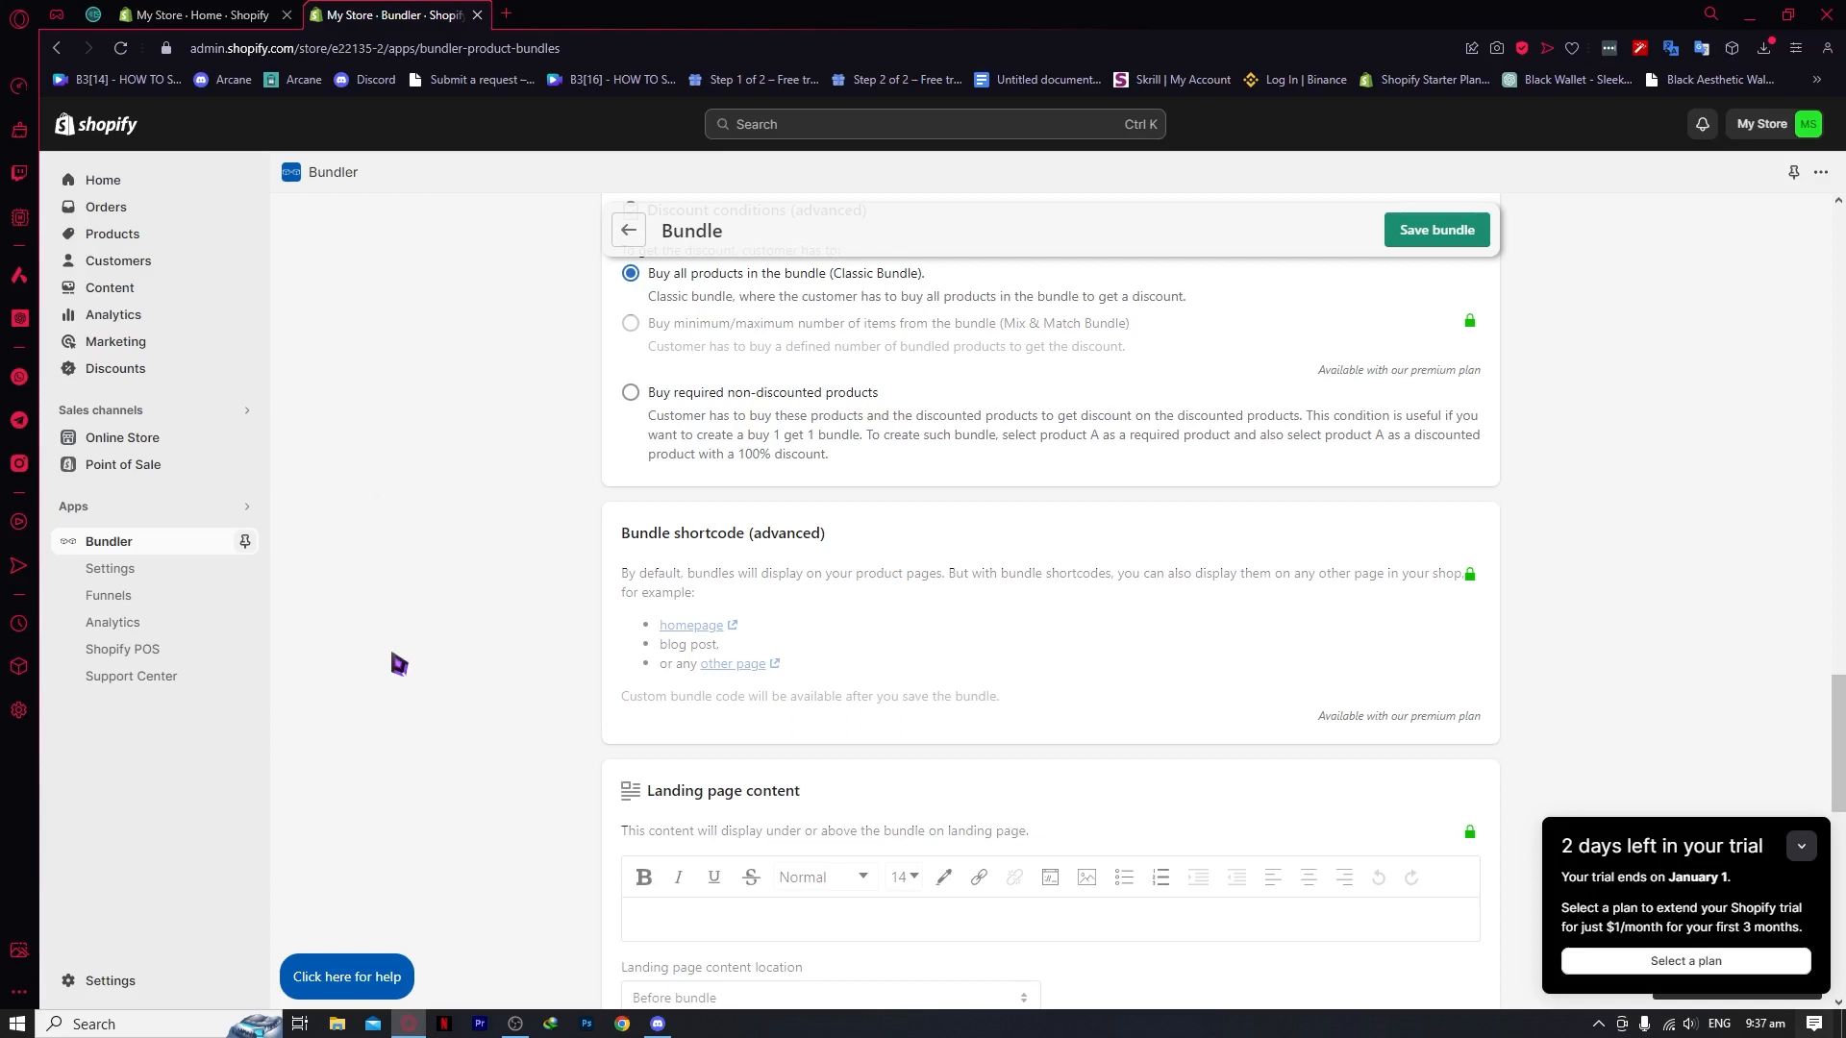
pyautogui.scroll(-2, 423, 670)
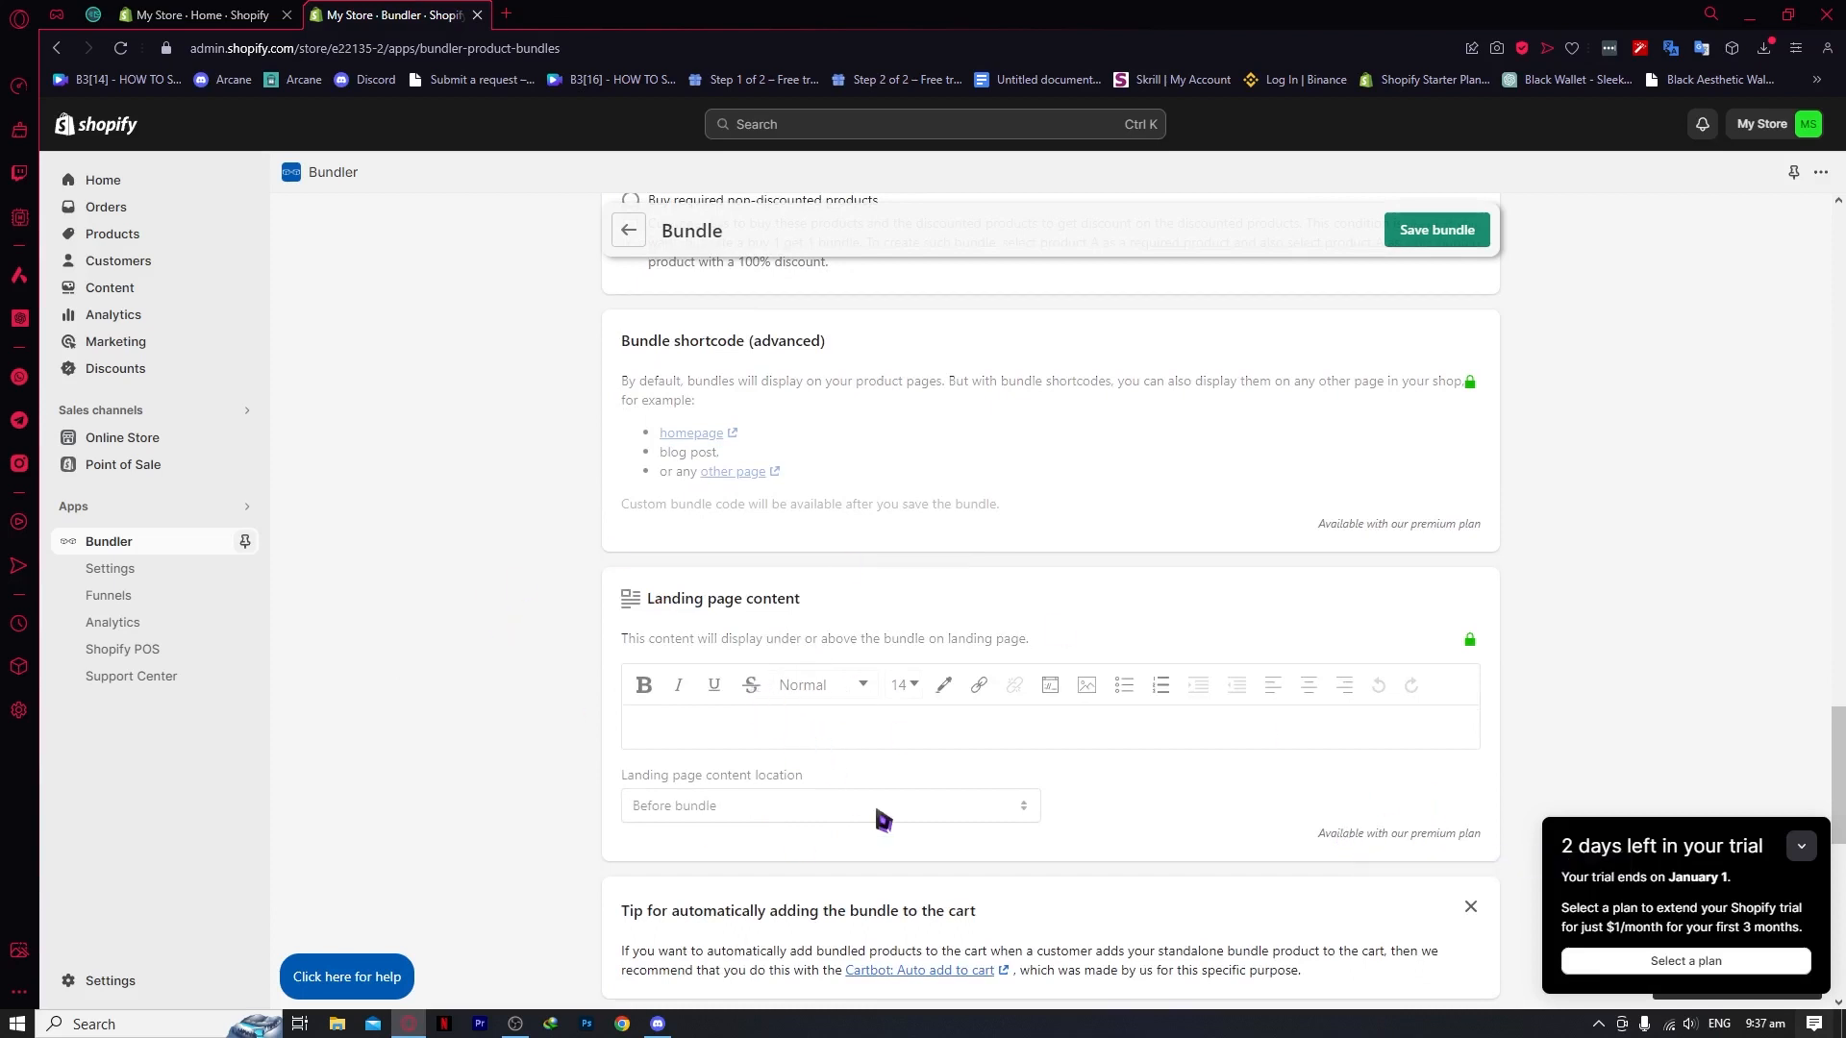
pyautogui.scroll(-2, 1355, 842)
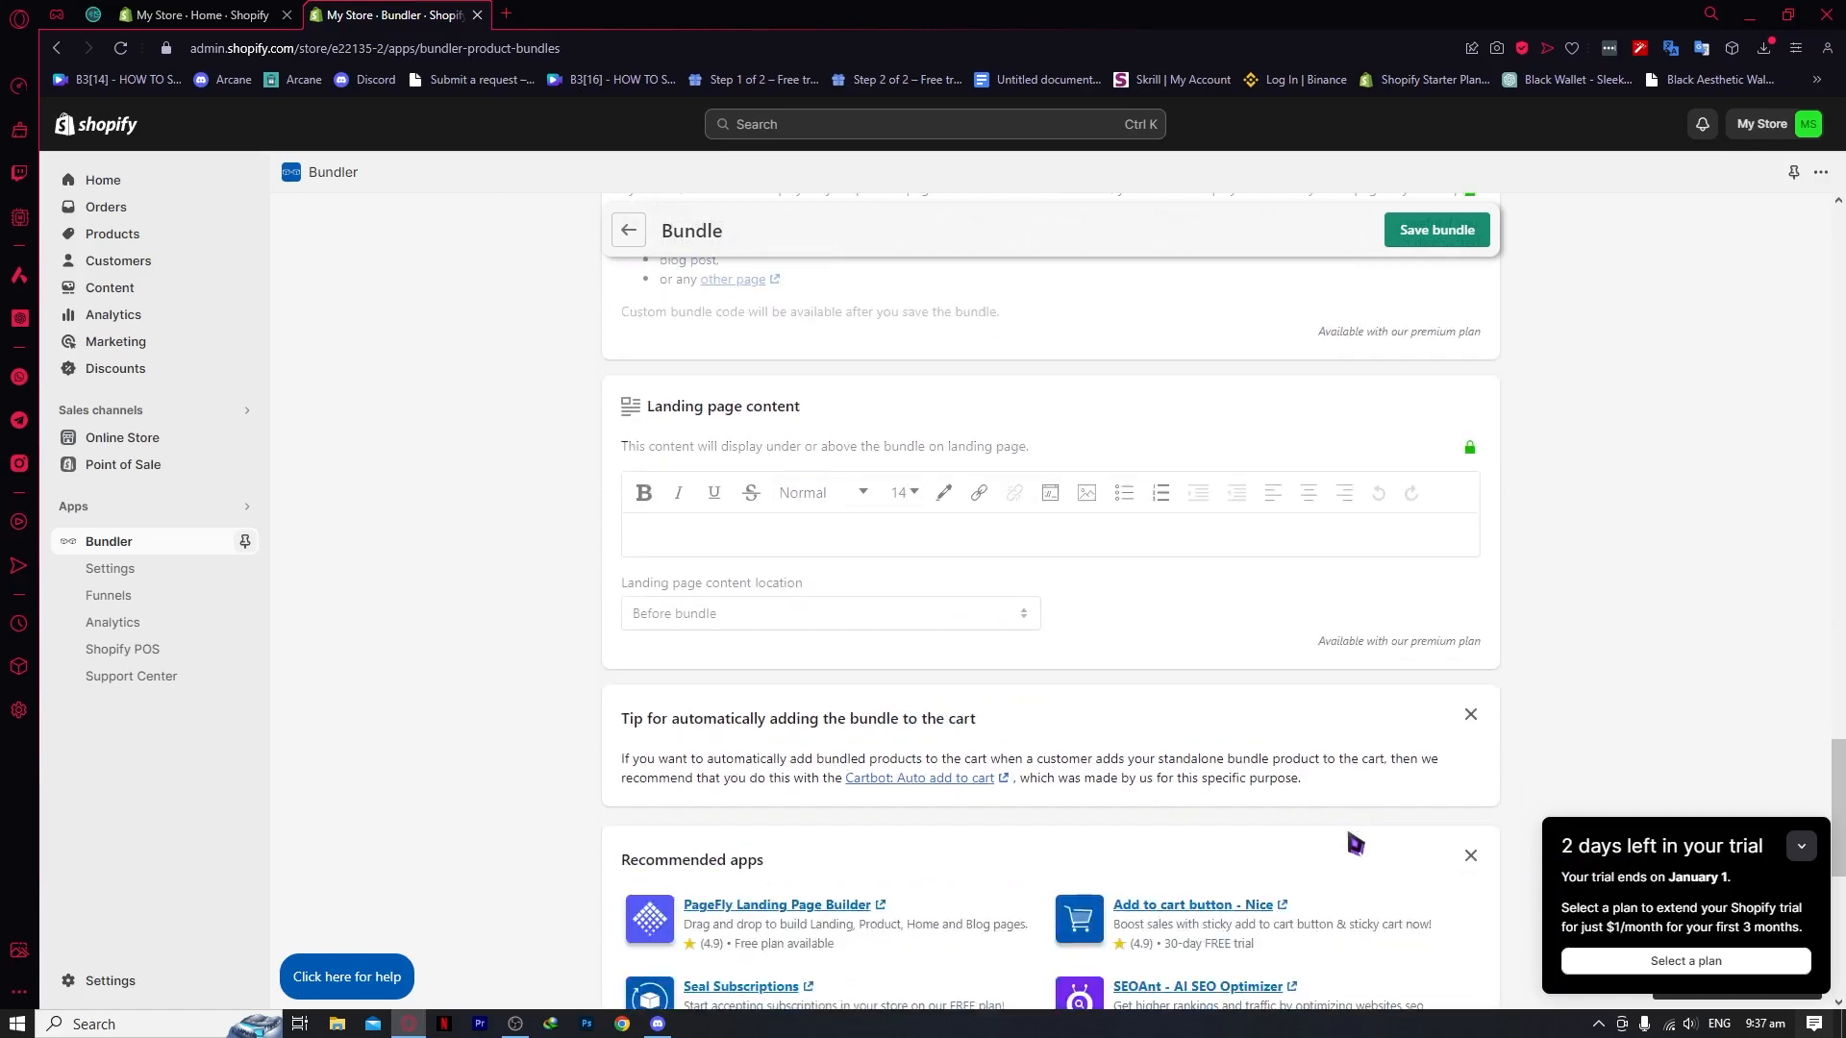
pyautogui.scroll(-3, 1108, 625)
pyautogui.scroll(-4, 779, 629)
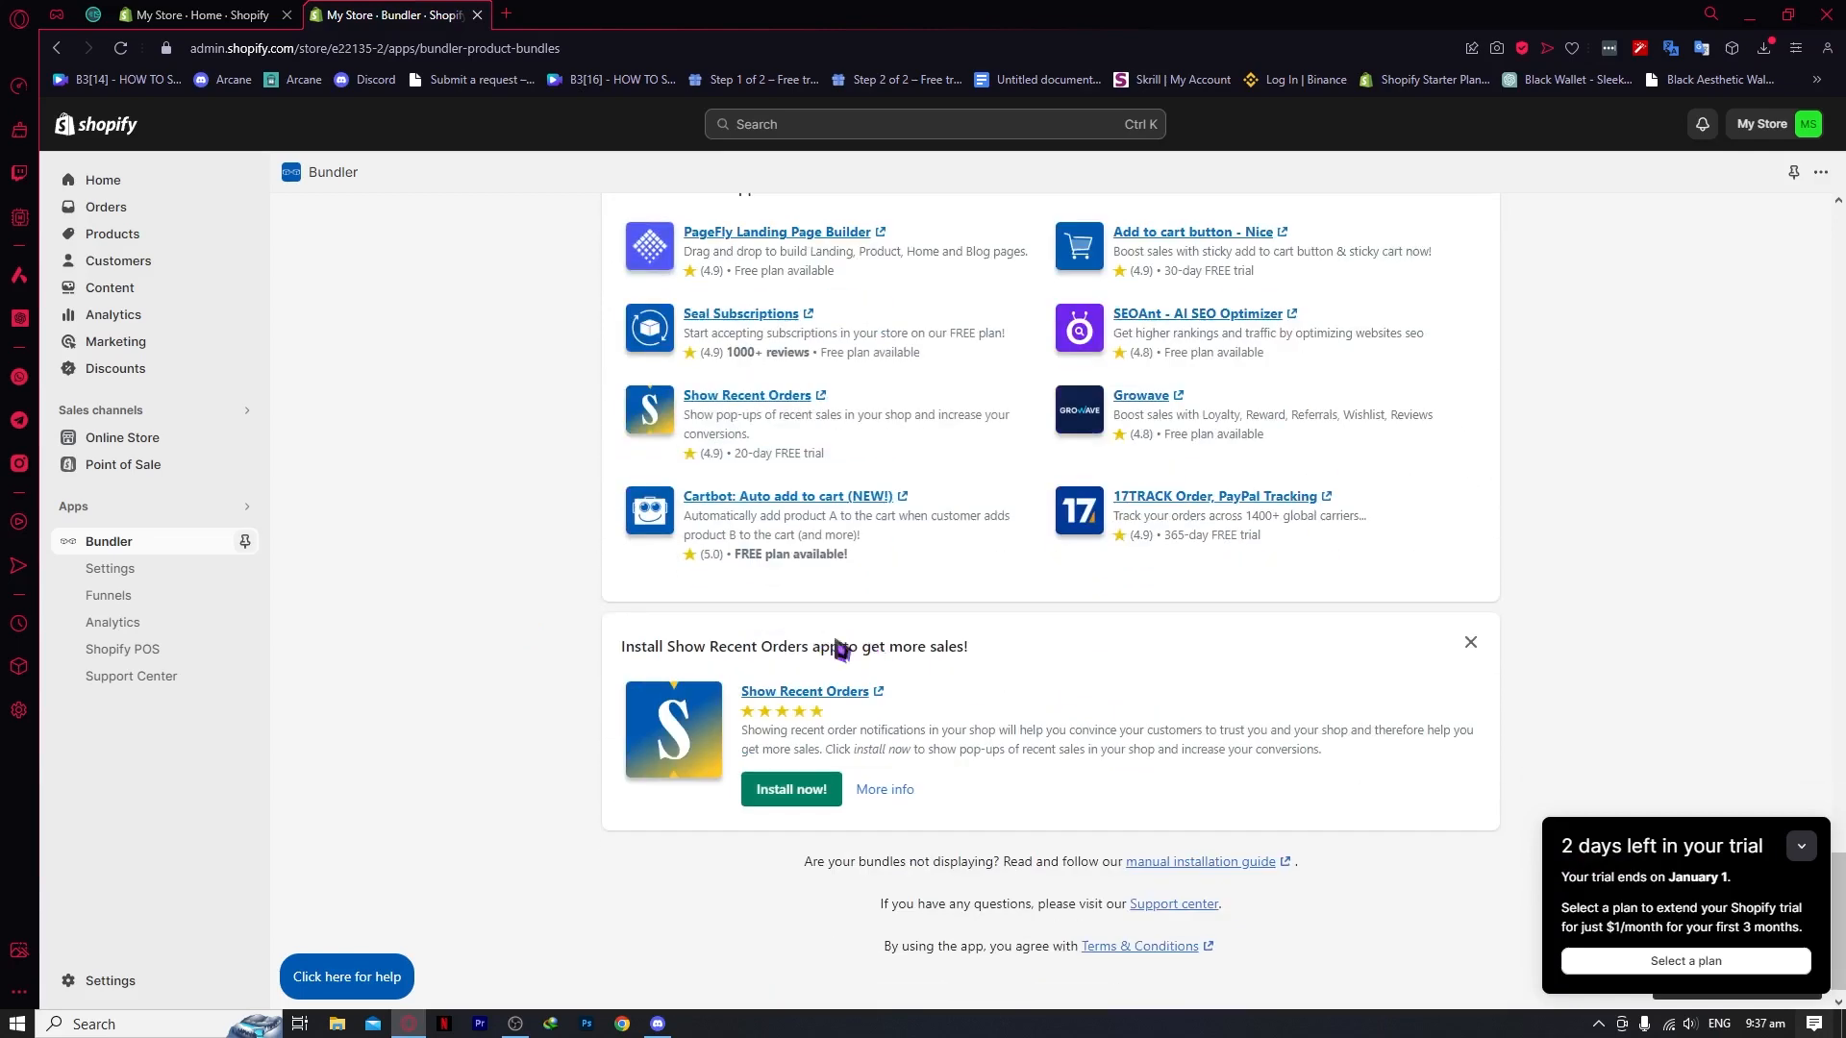
pyautogui.scroll(6, 977, 865)
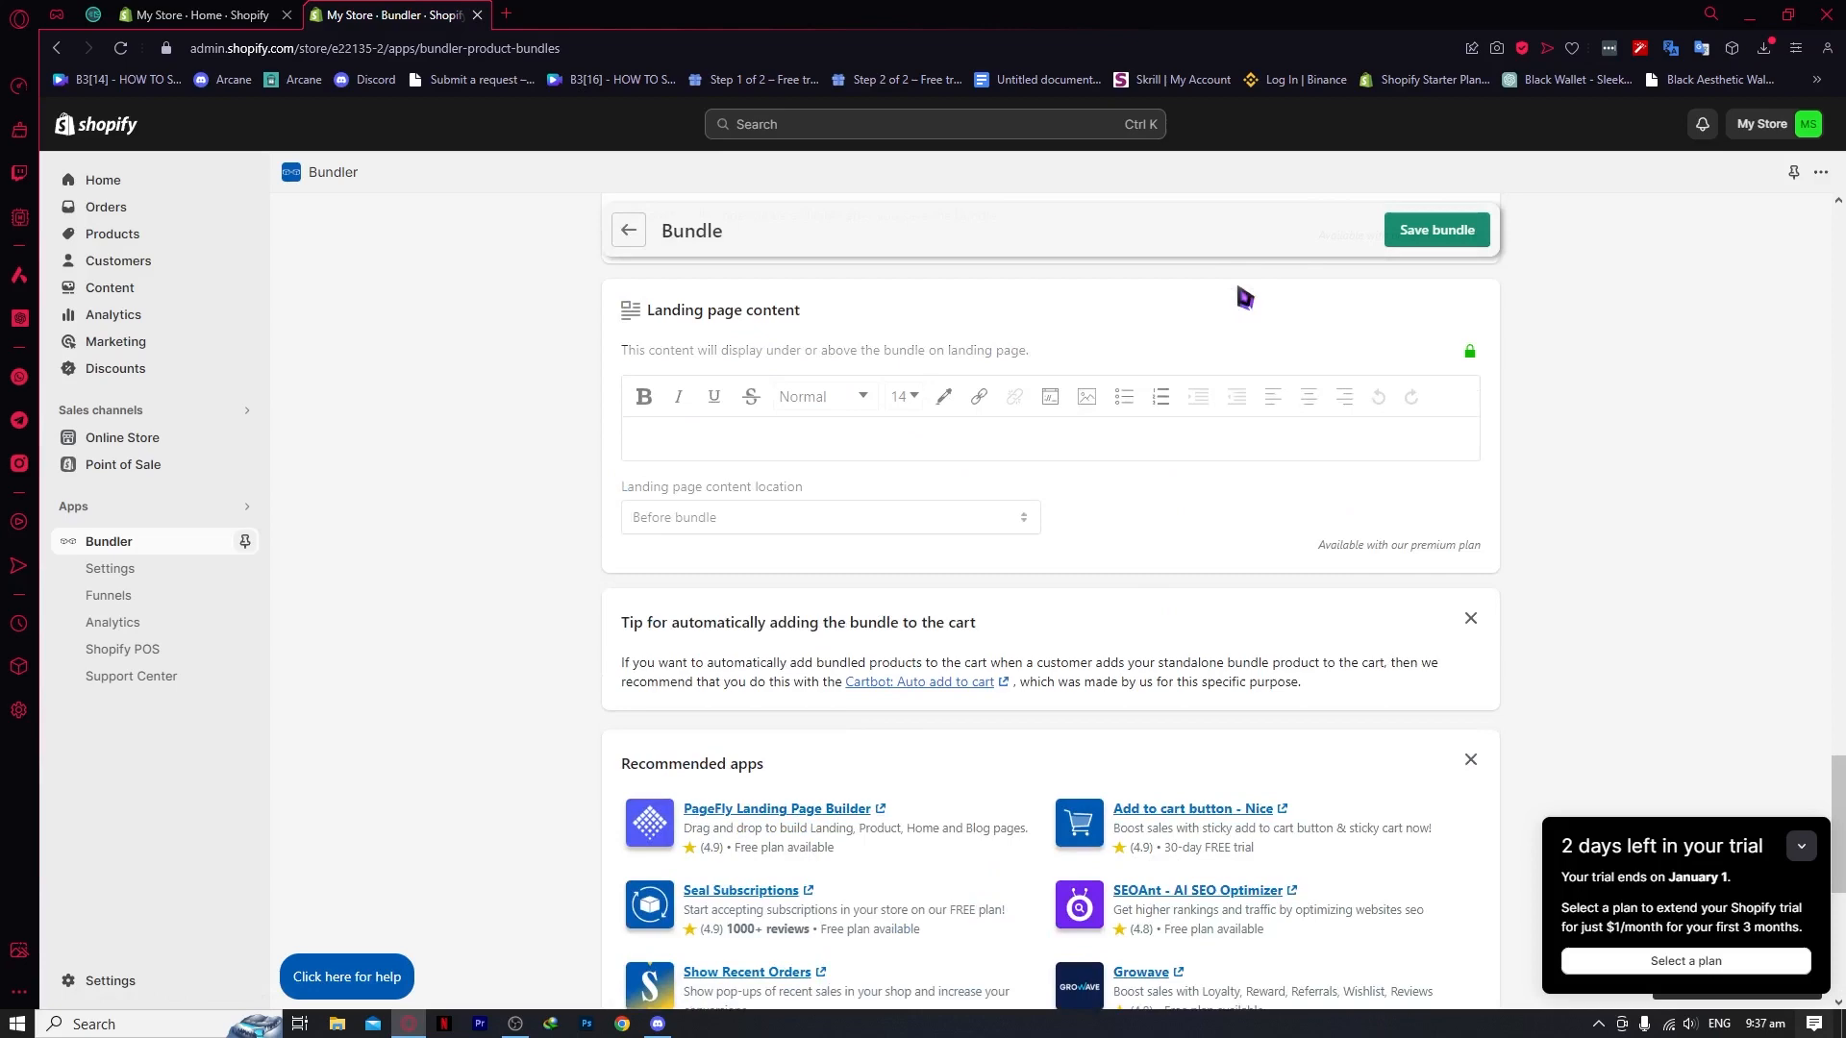
# Step: Save the bundle and highlight the notice explaining where the bundle widget is displayed and when the discount applies
pyautogui.click(1477, 244)
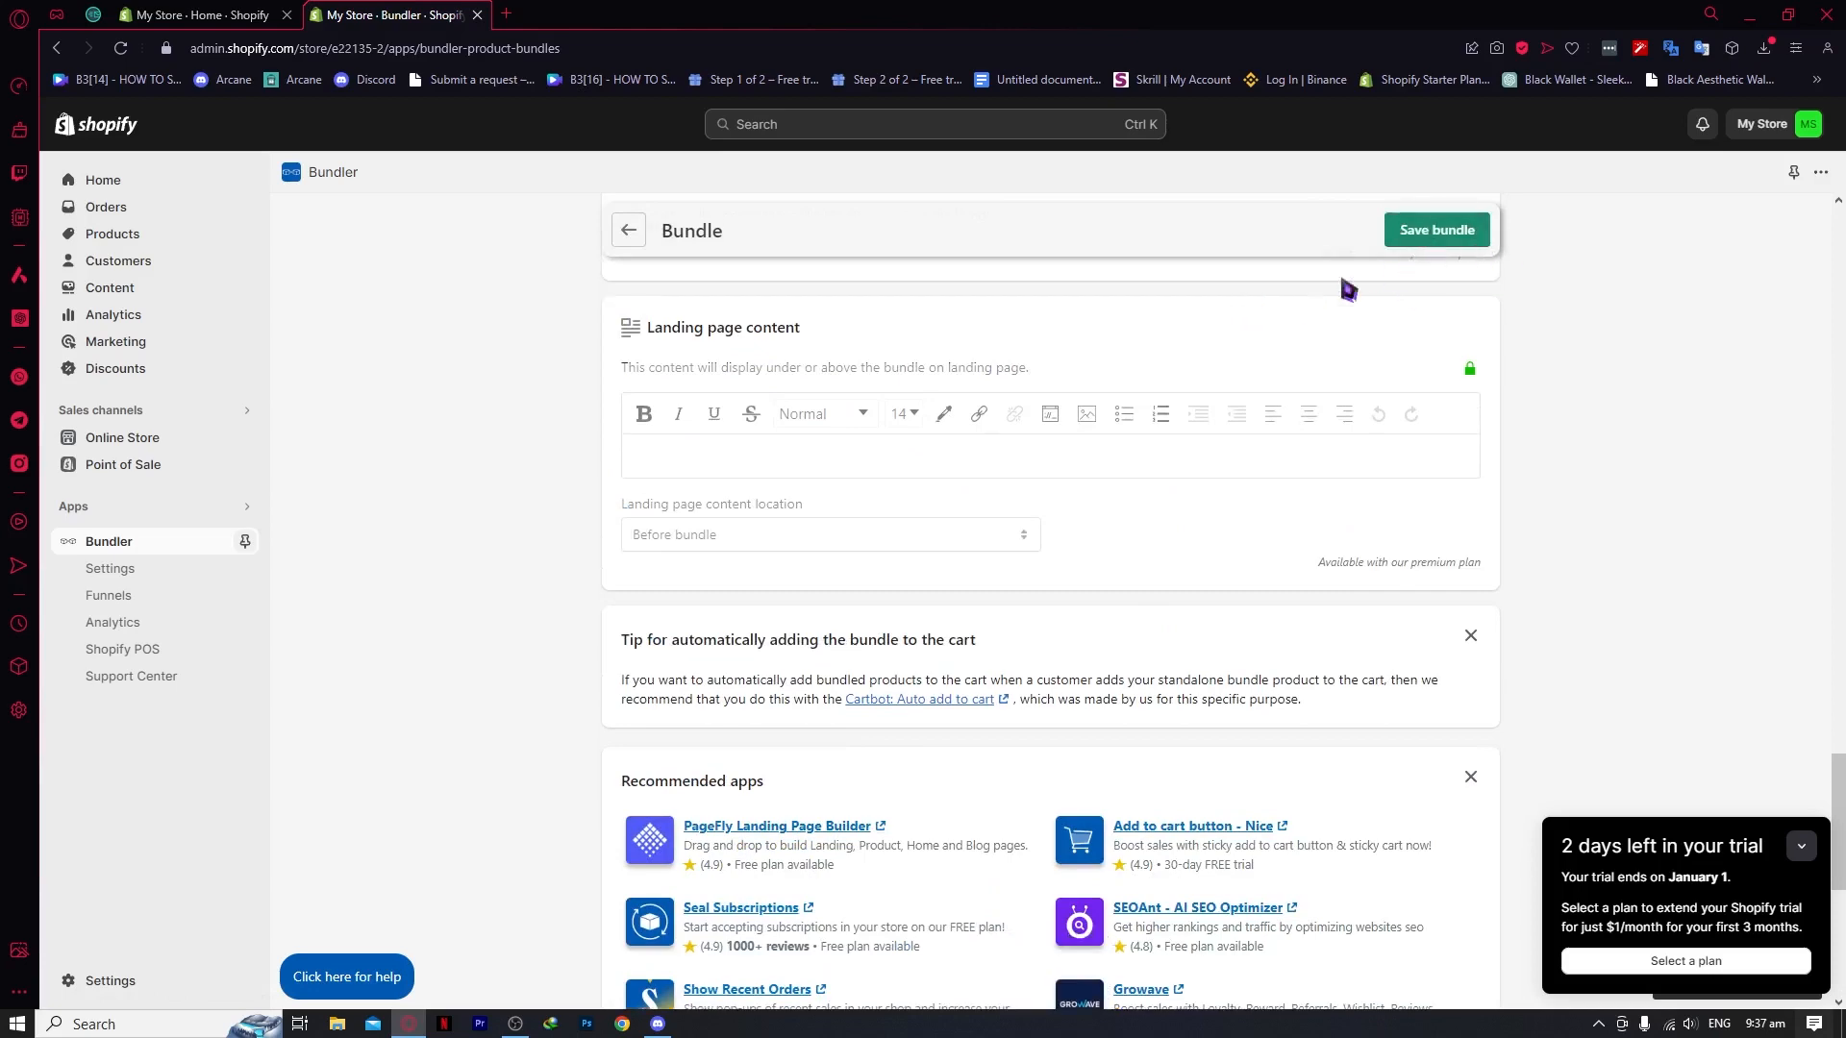
pyautogui.scroll(12, 960, 342)
pyautogui.scroll(15, 960, 343)
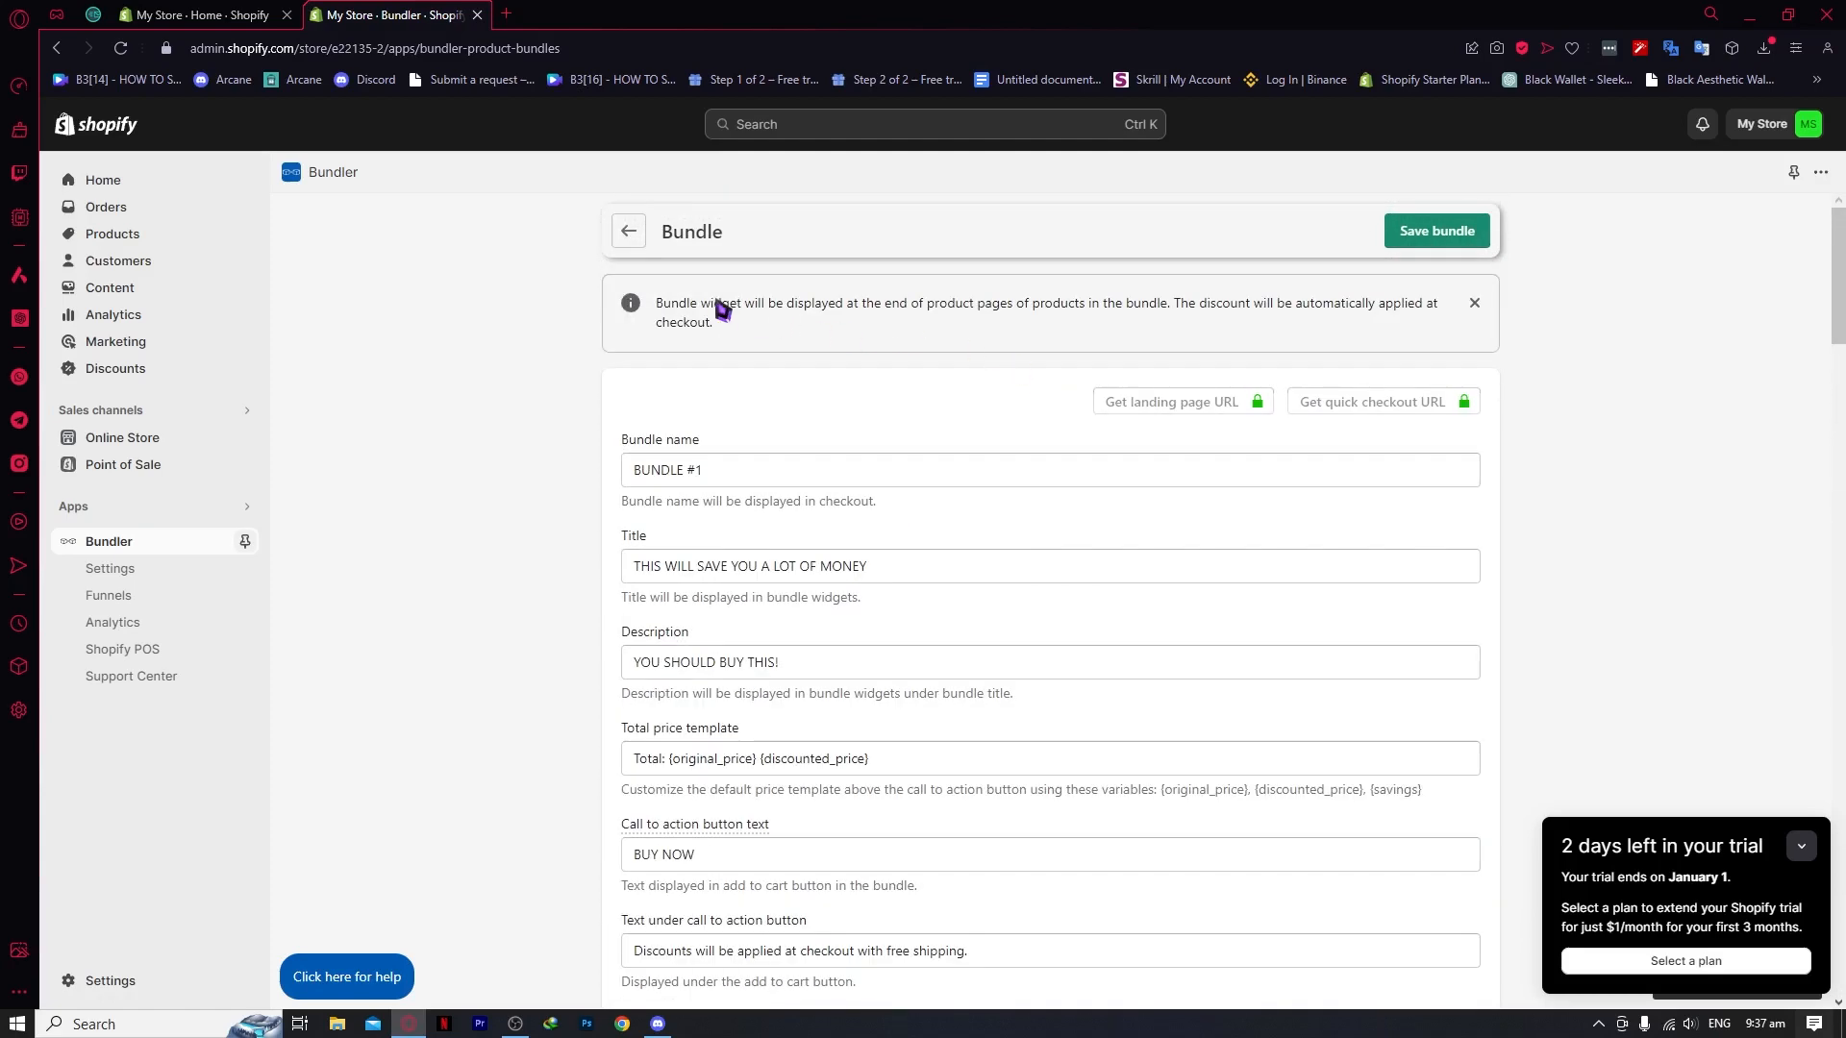
pyautogui.moveTo(721, 306); pyautogui.dragTo(1426, 318)
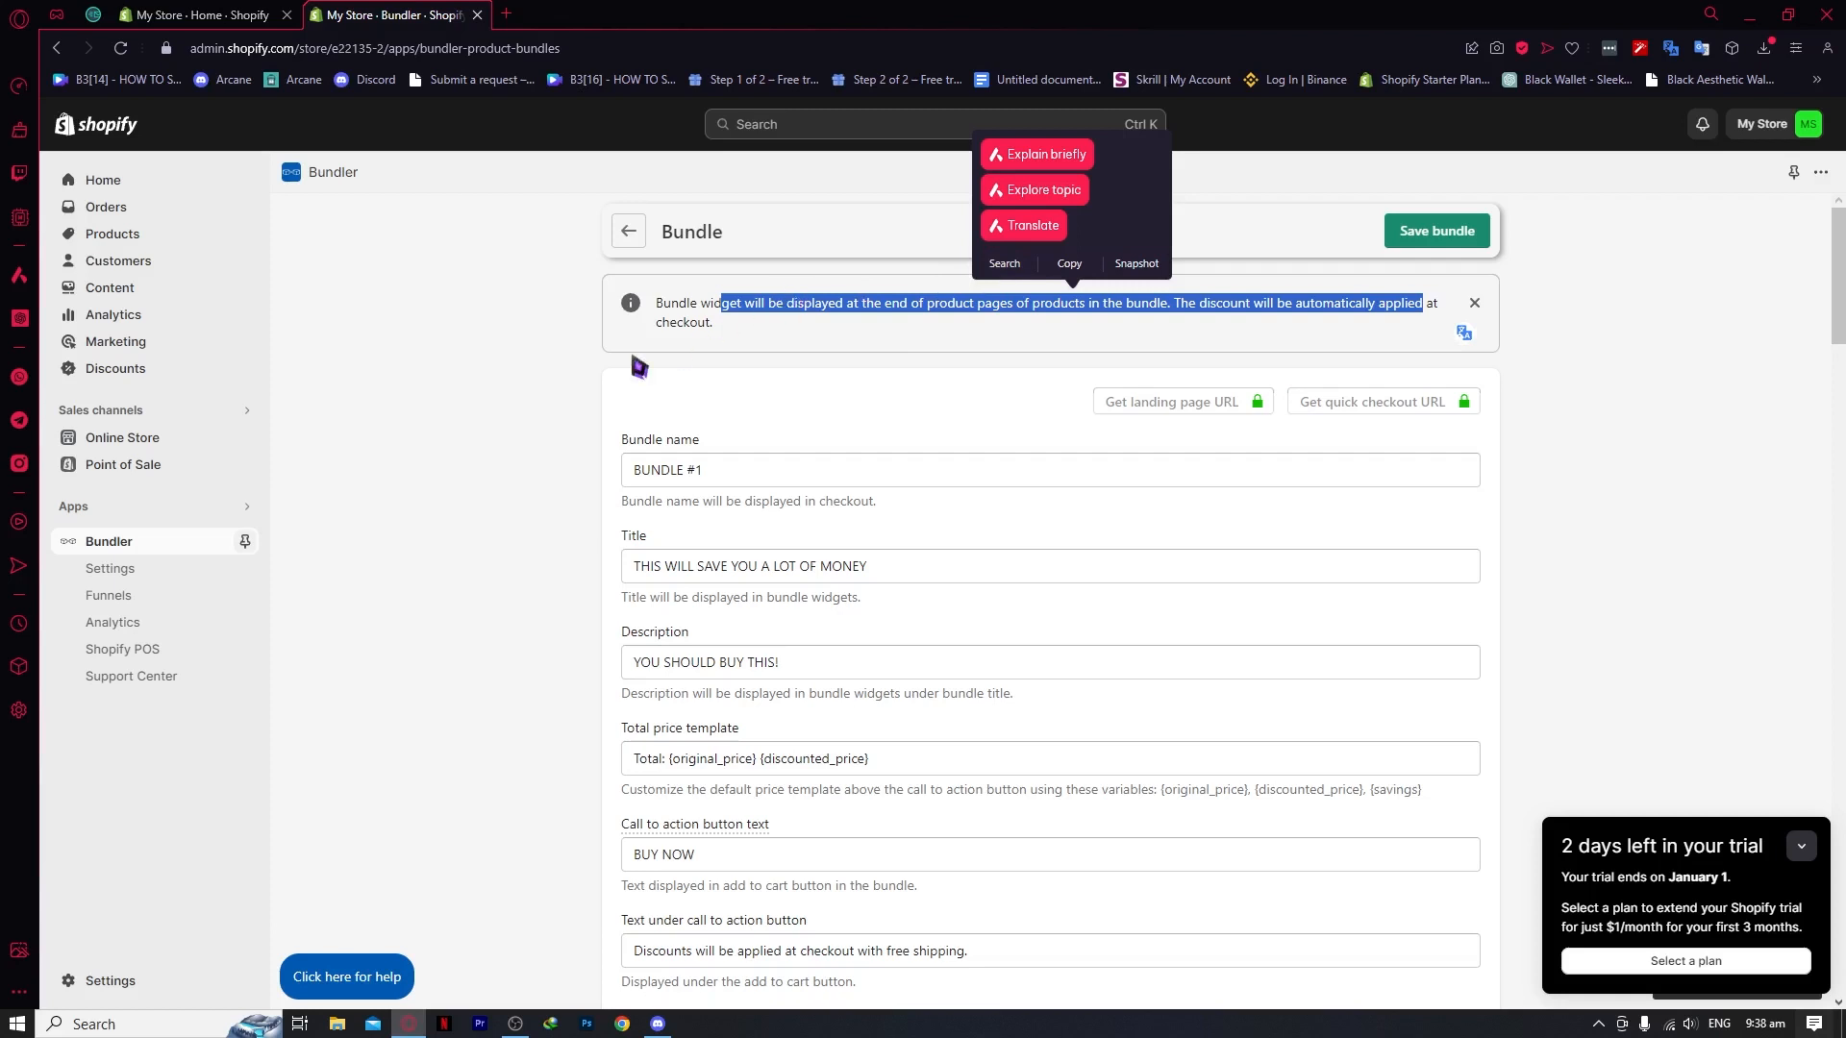
# Step: Return to the store's admin home and view the online store's live storefront
pyautogui.click(228, 21)
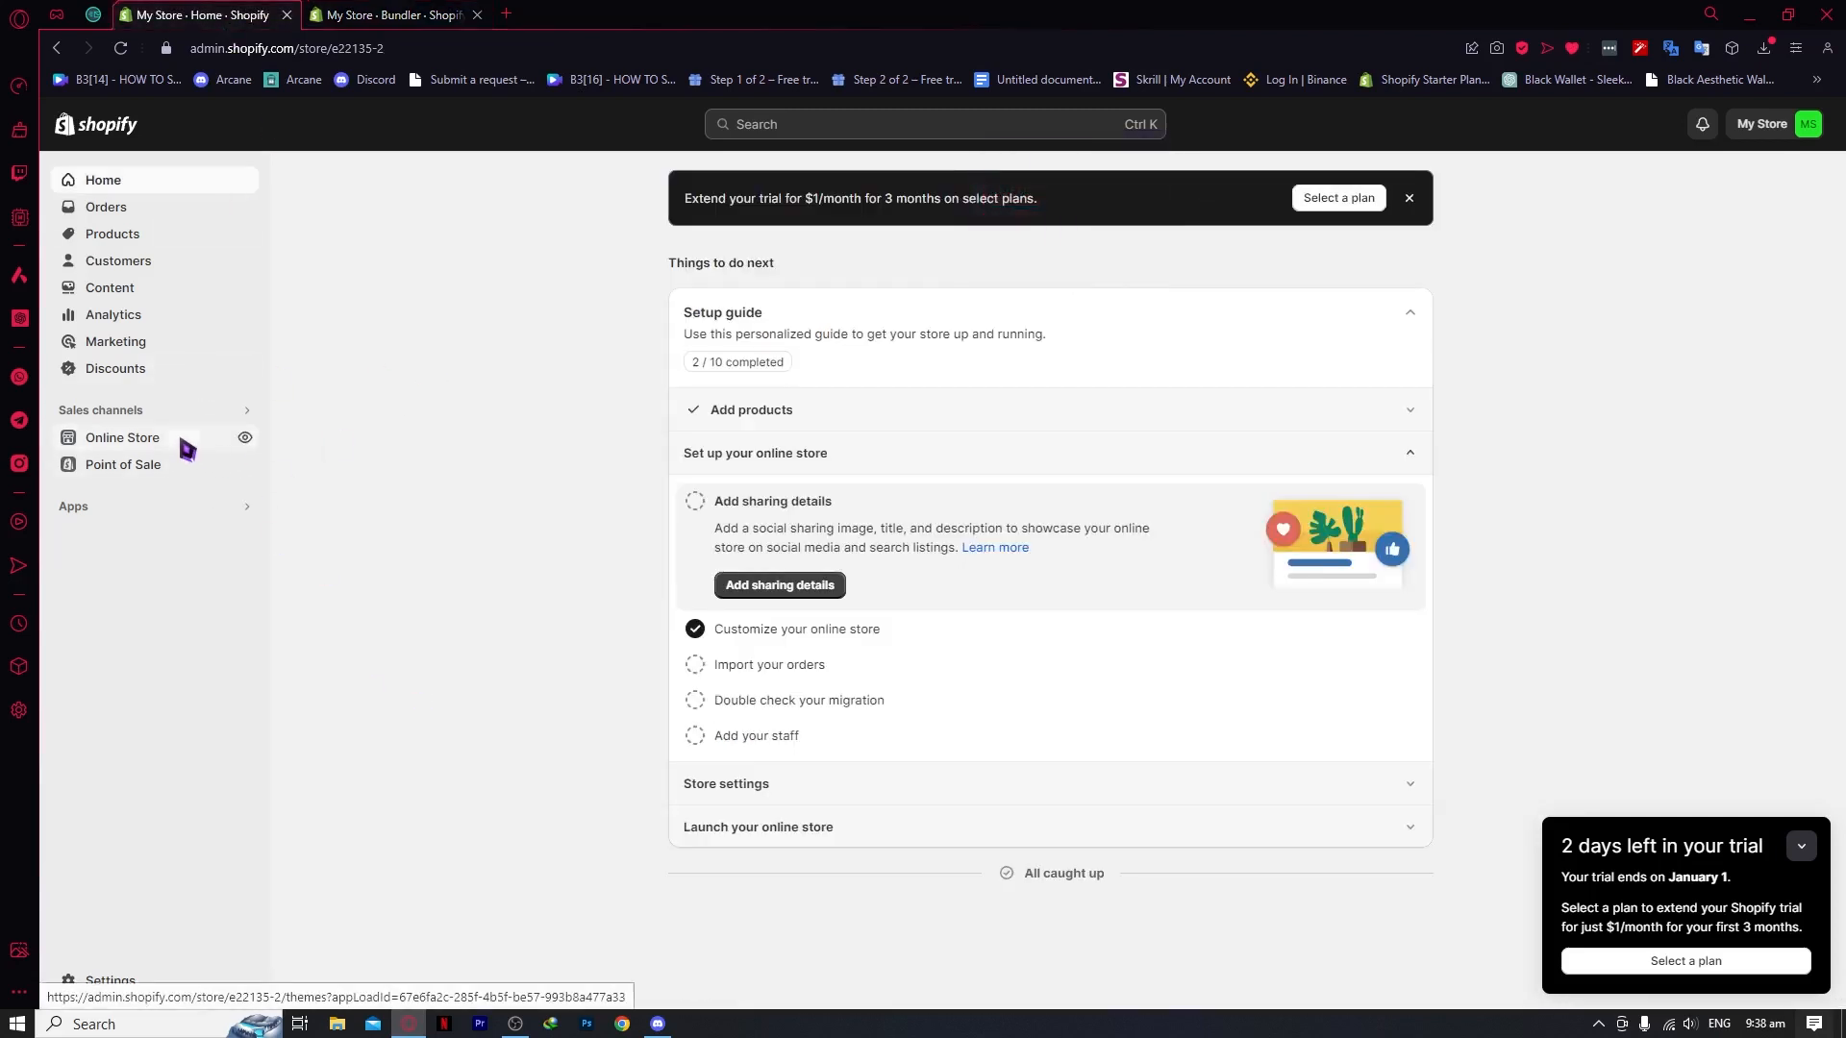
pyautogui.click(233, 444)
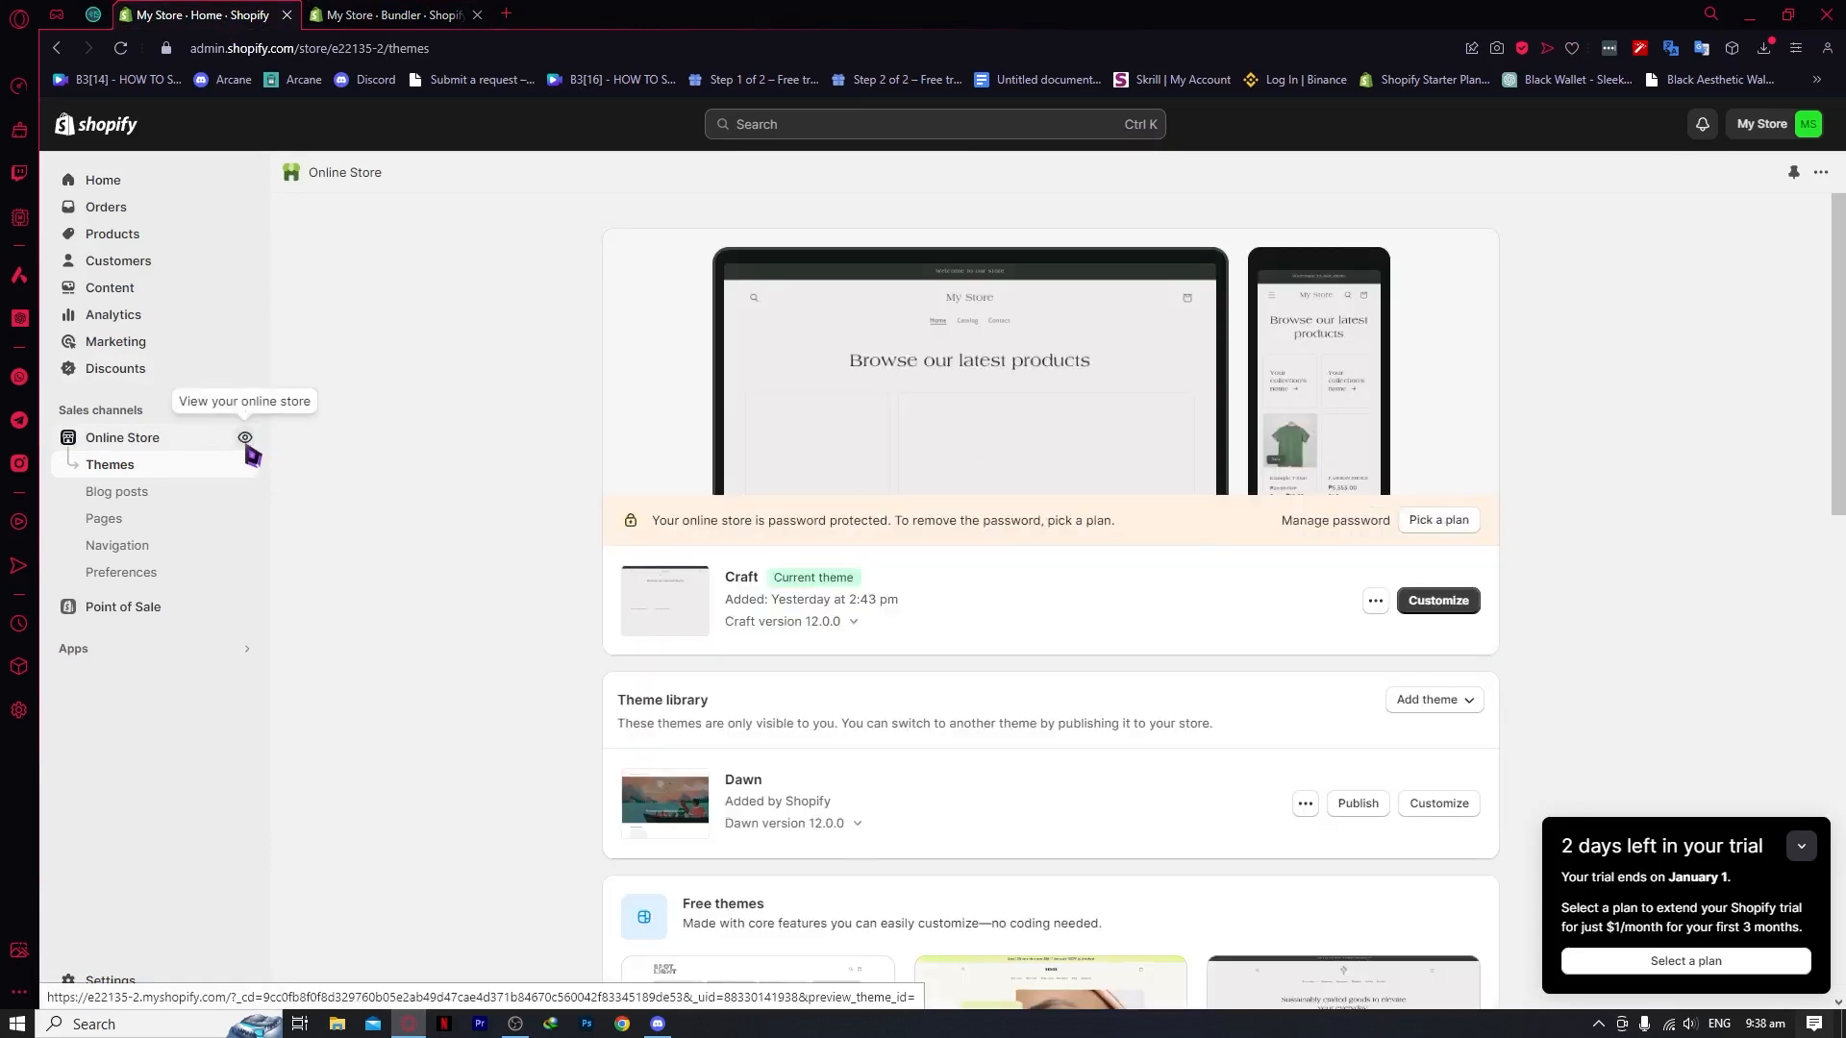
pyautogui.click(246, 440)
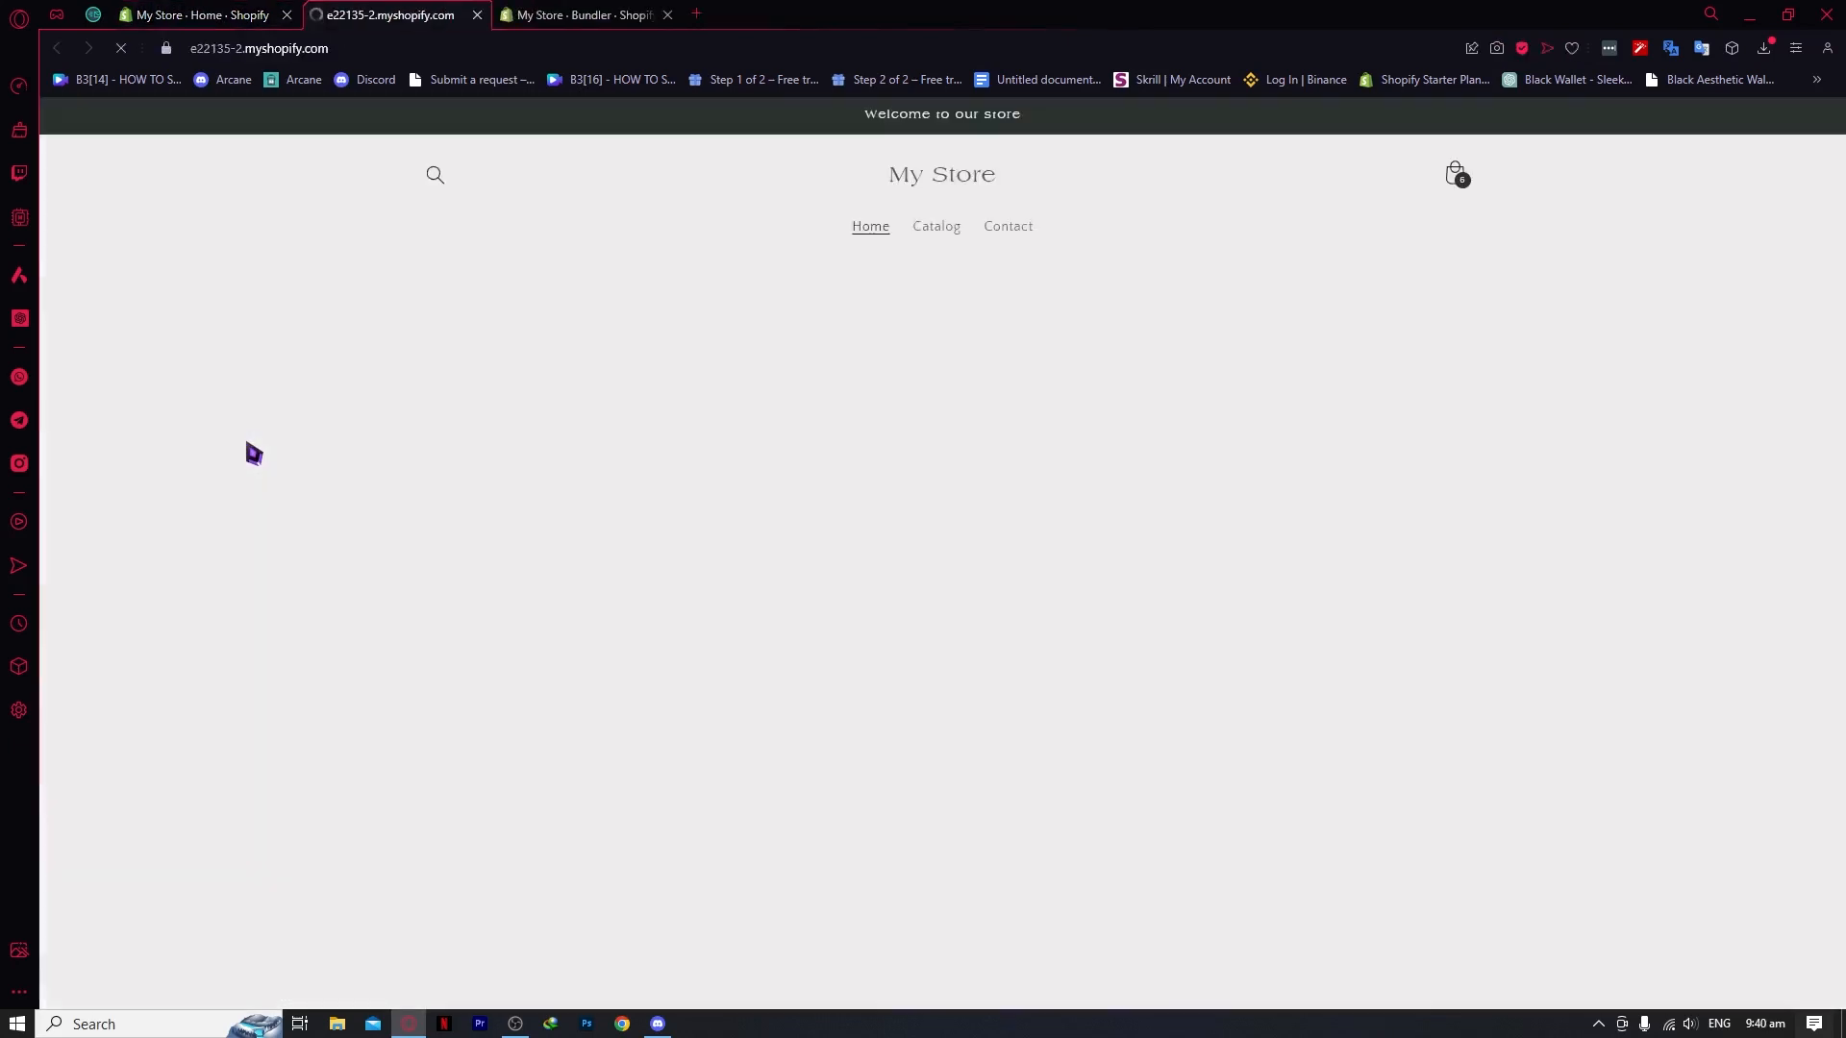
# Step: Find PREMIIUM SUNGLASS among the storefront's home page products, open its product page and examine the bundle widget there
pyautogui.scroll(-4, 613, 458)
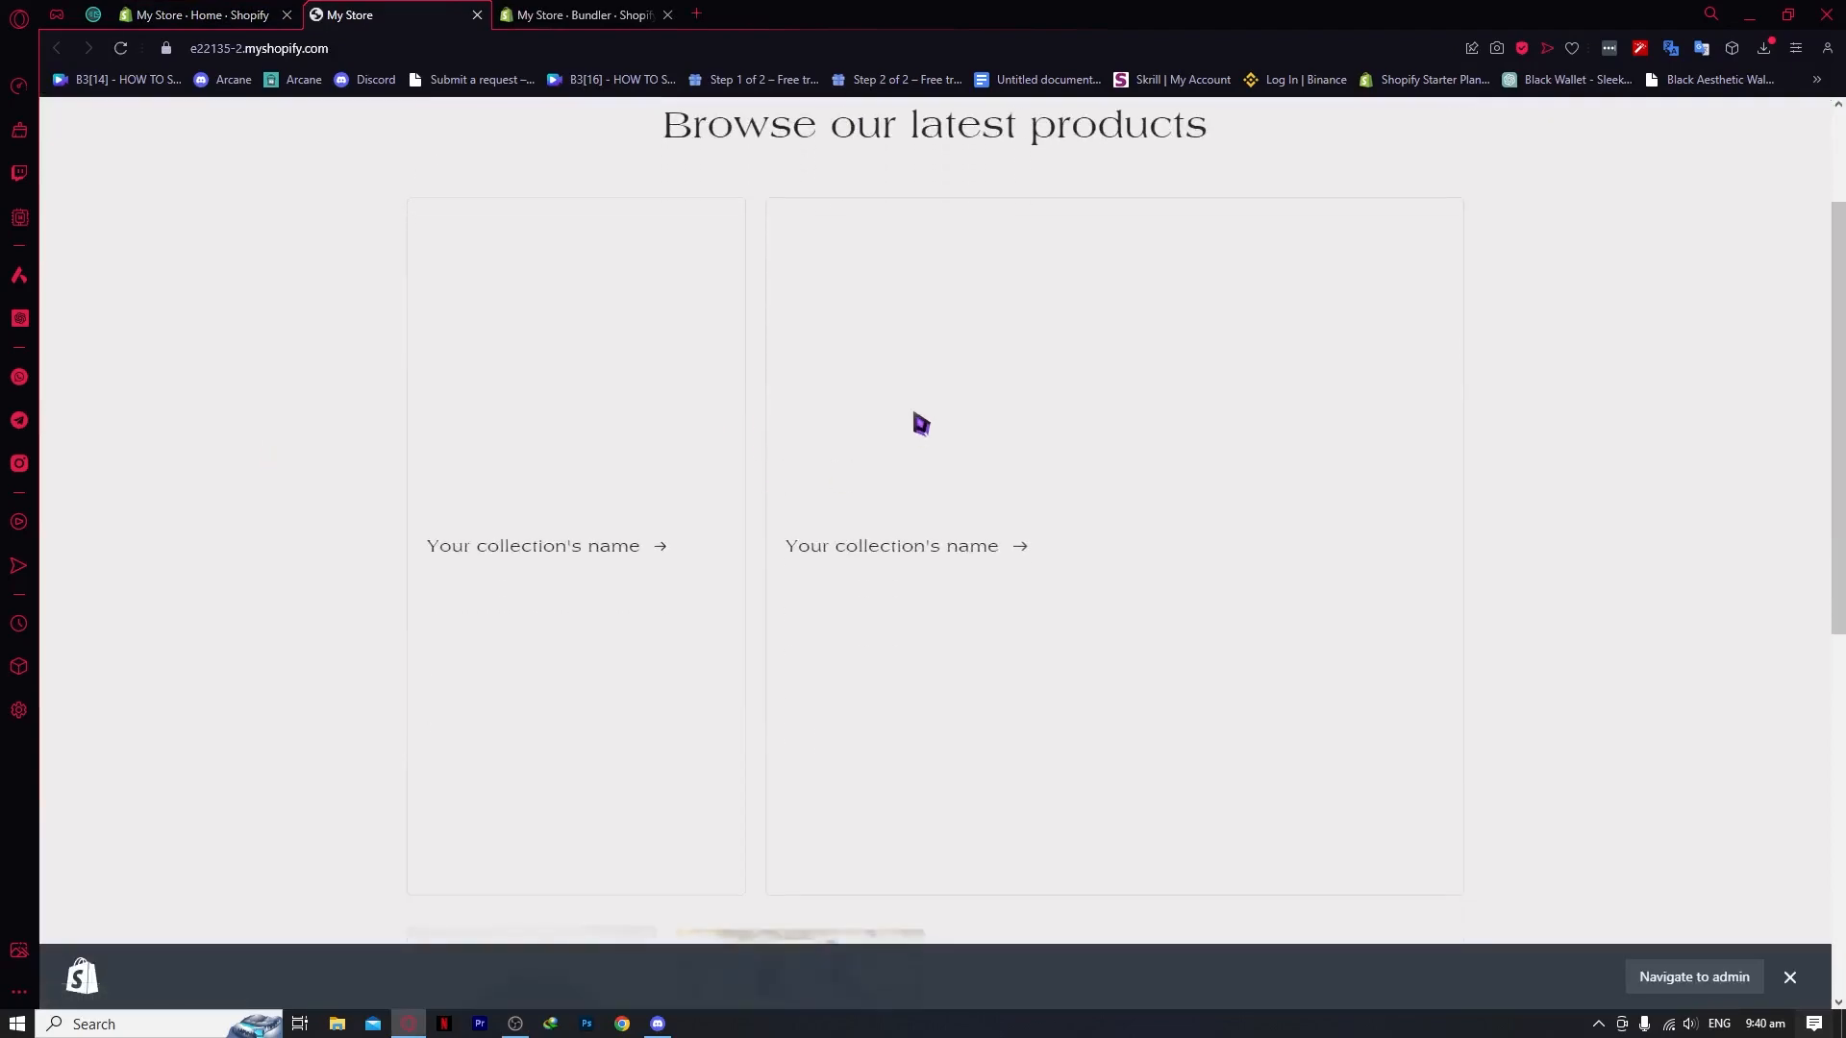
pyautogui.scroll(4, 919, 452)
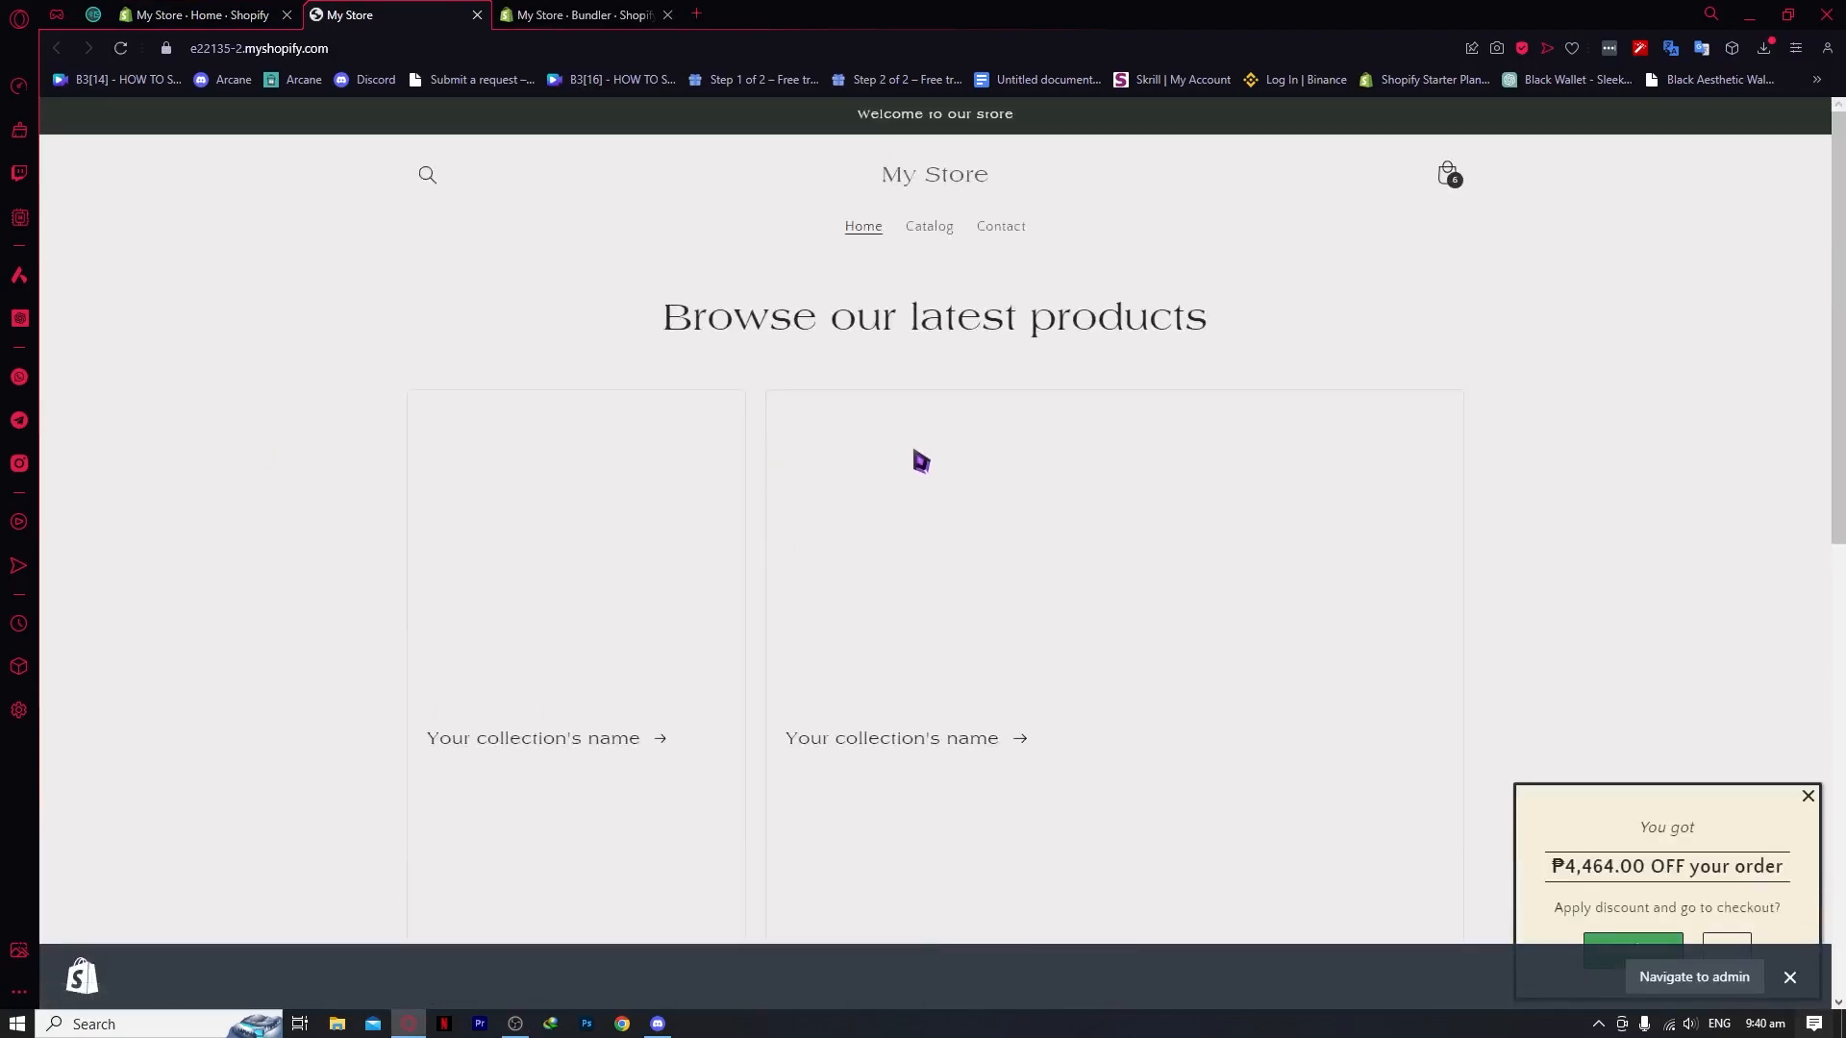
pyautogui.scroll(-9, 921, 459)
pyautogui.scroll(4, 921, 447)
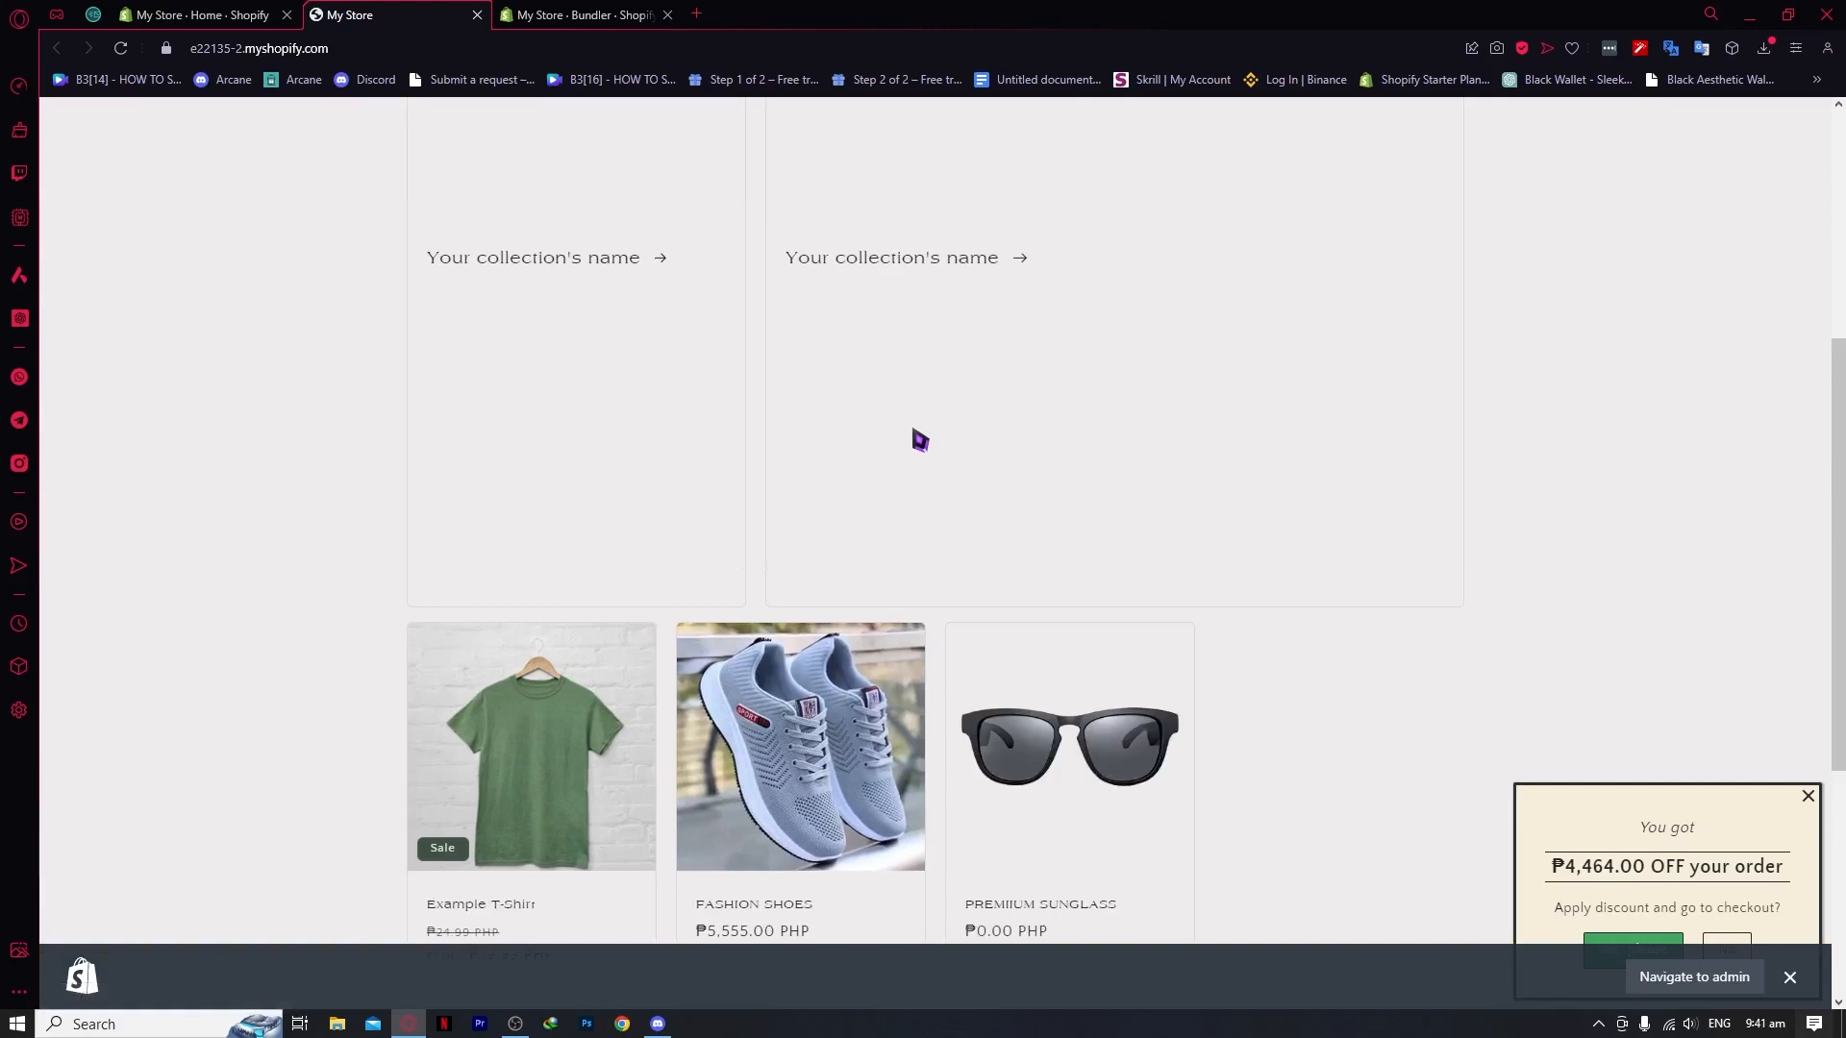
pyautogui.scroll(-4, 920, 440)
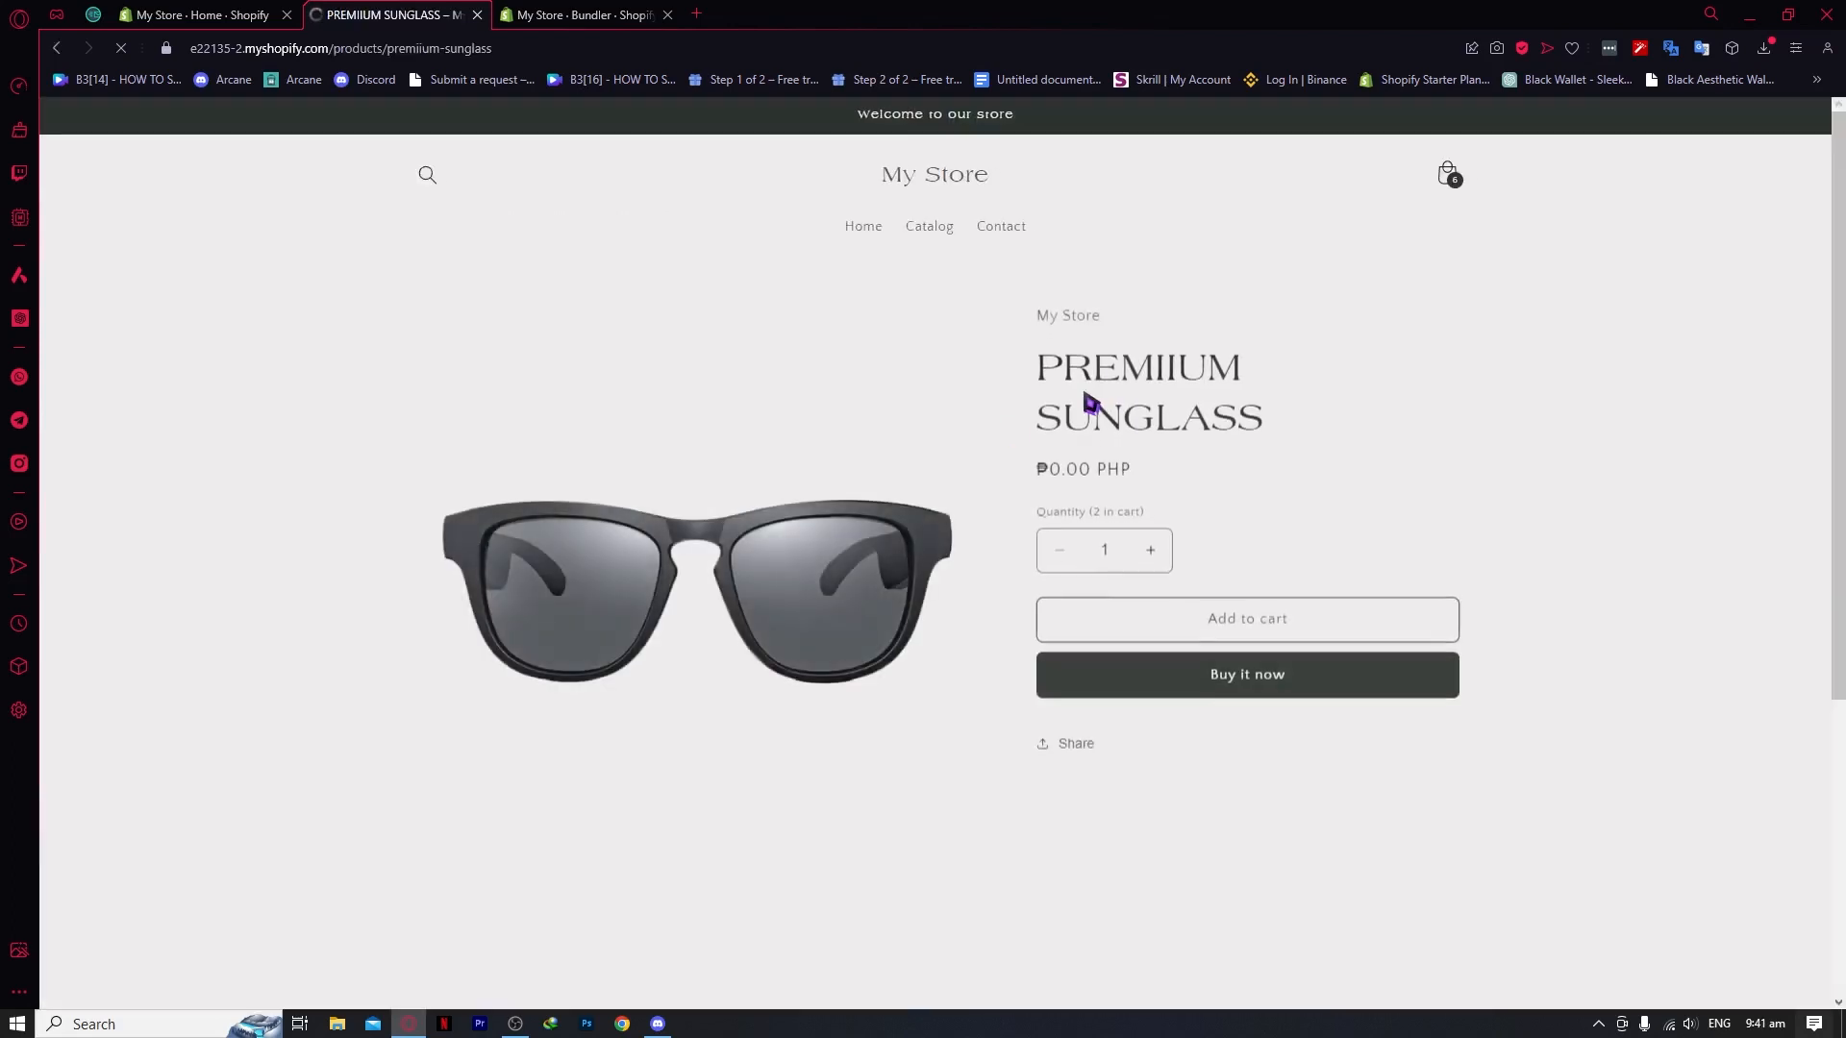
pyautogui.scroll(-2, 1017, 411)
pyautogui.scroll(3, 946, 606)
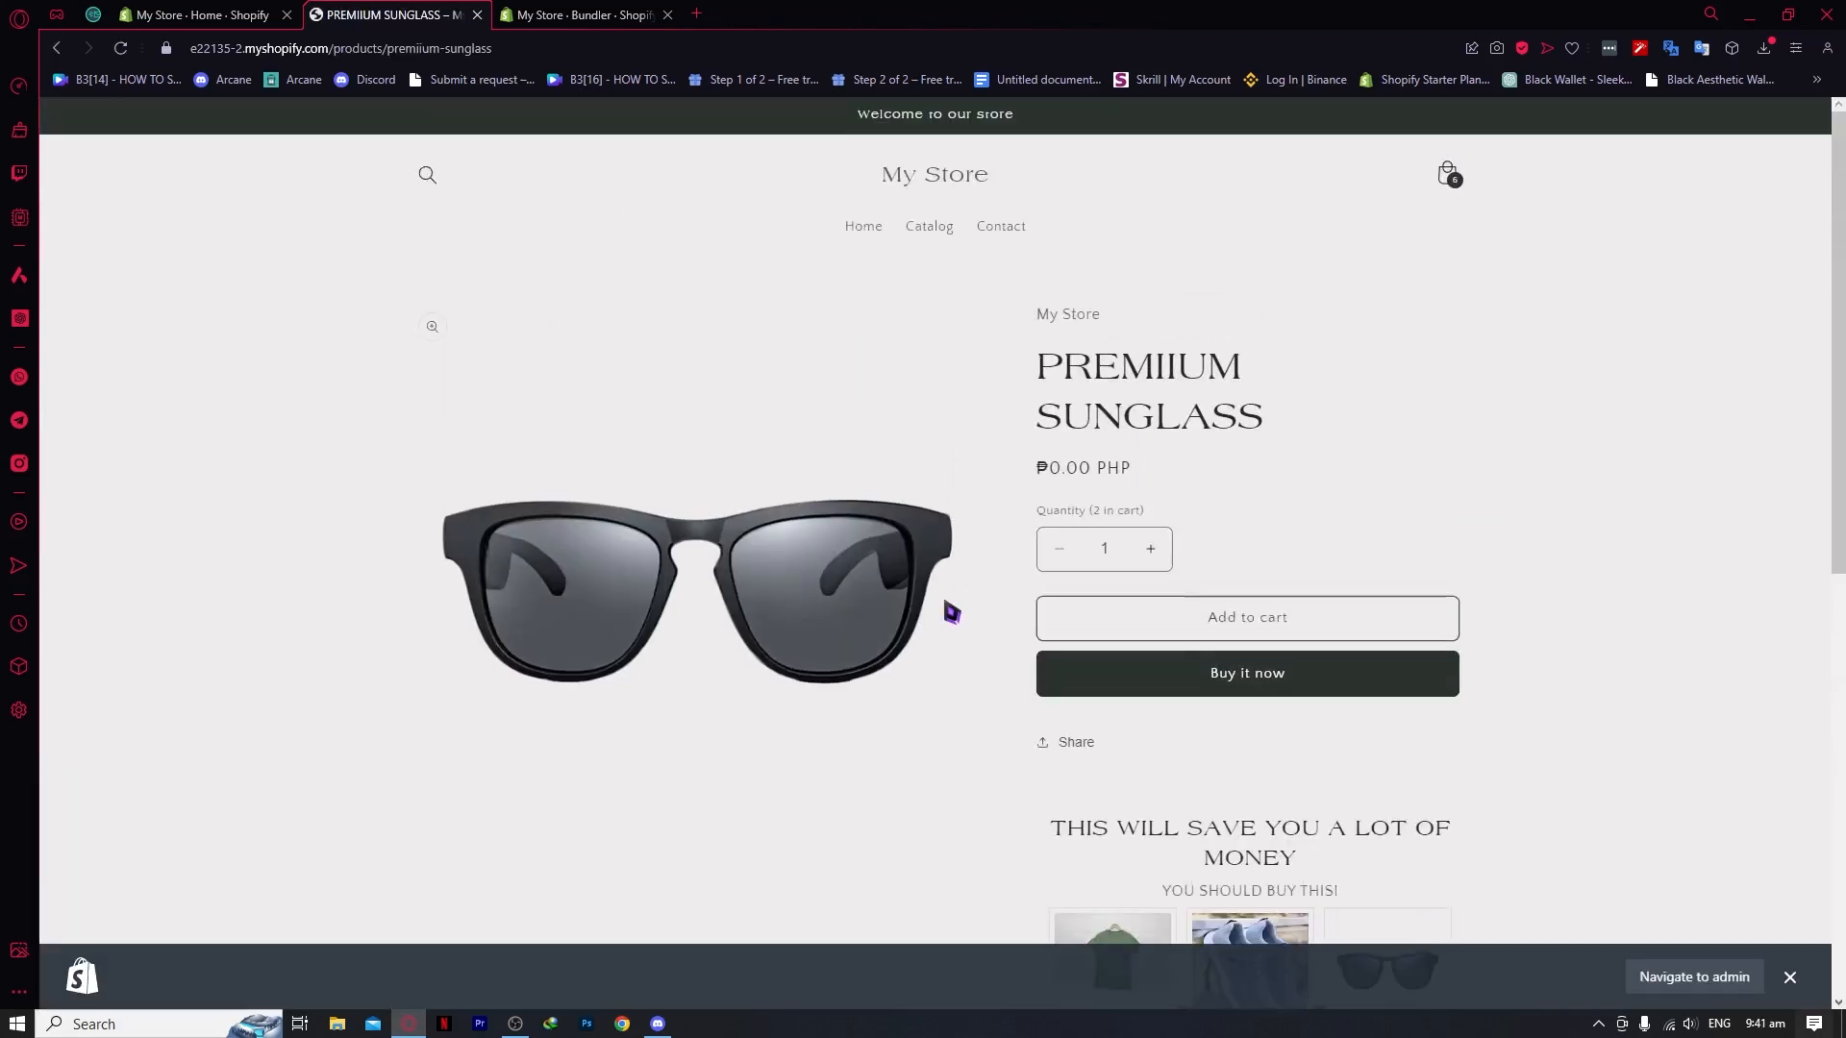
pyautogui.scroll(-3, 946, 605)
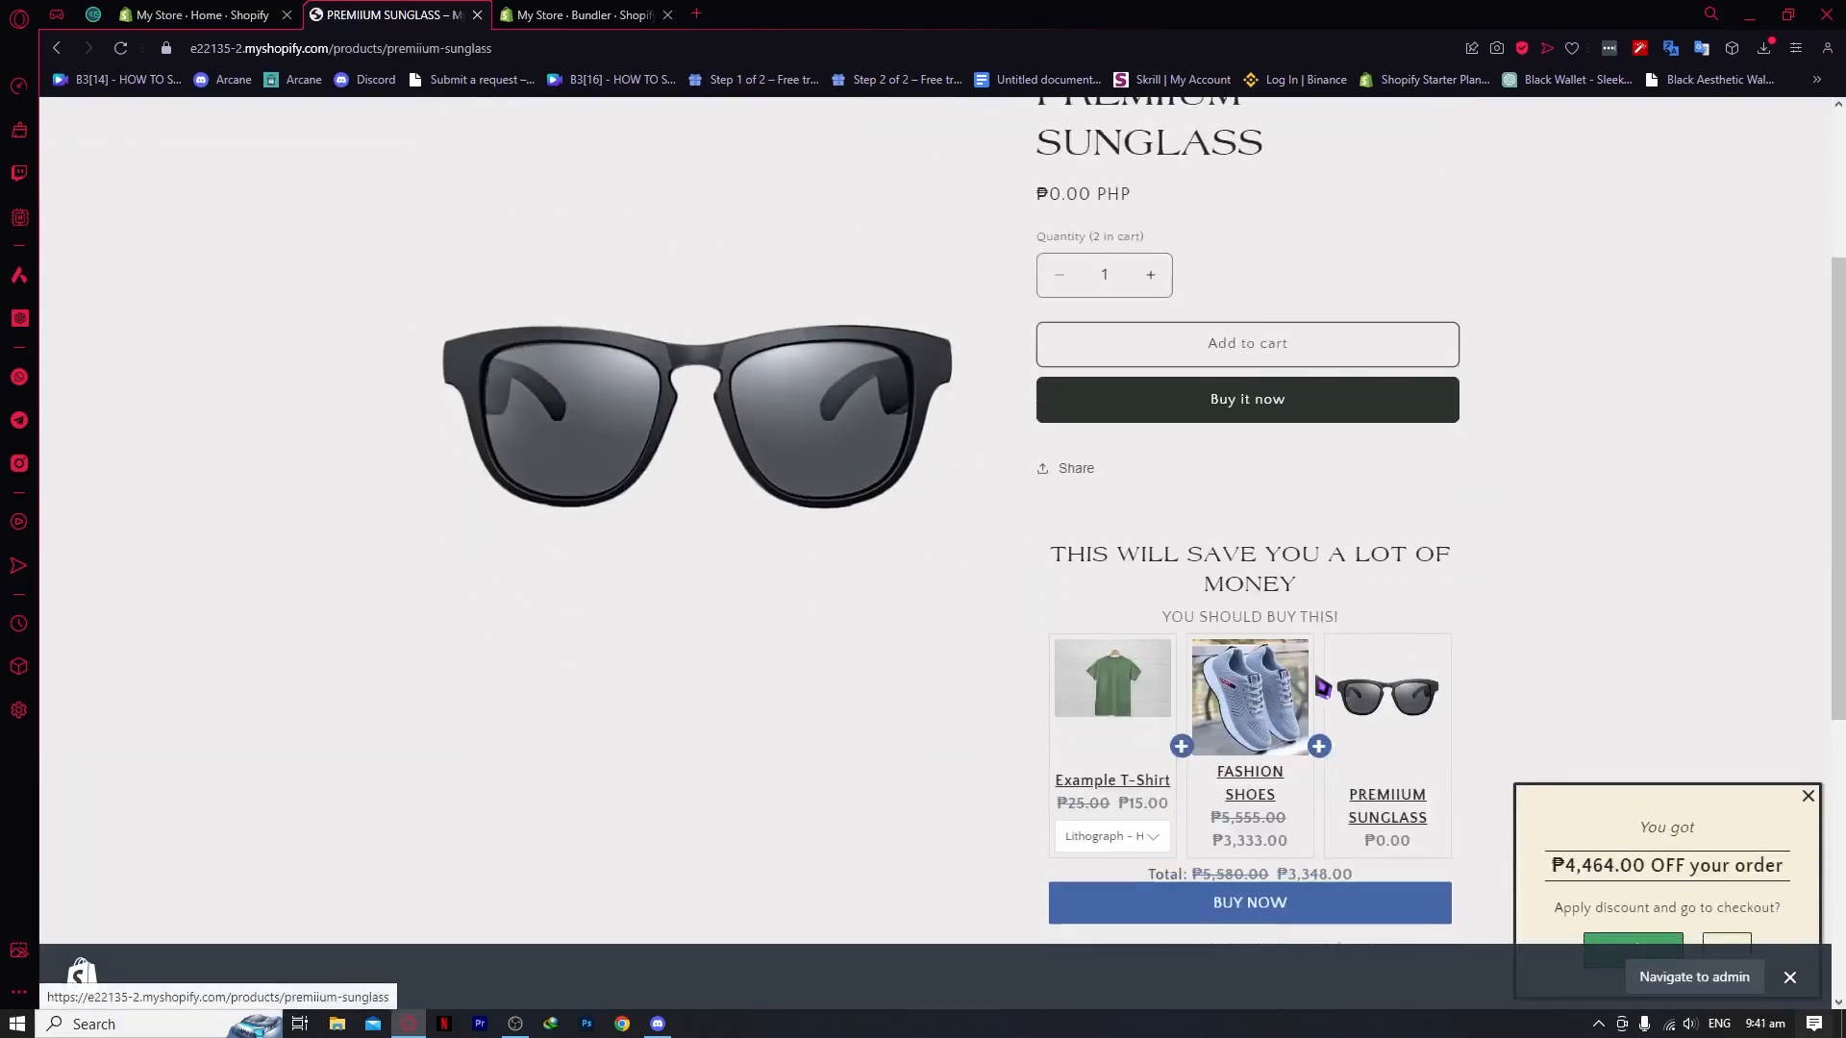